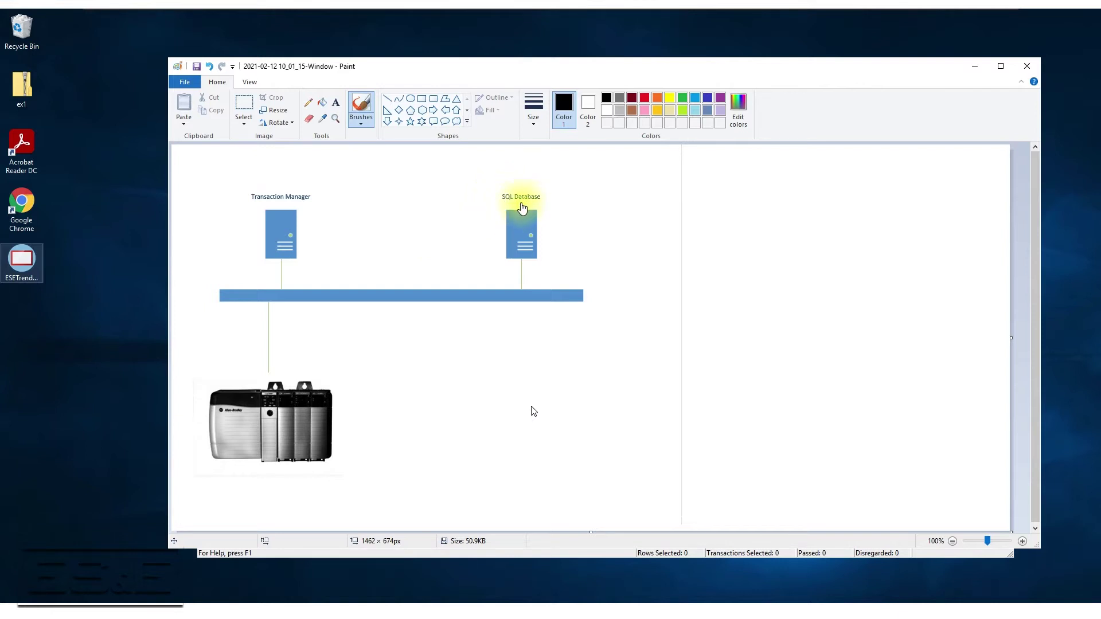
Leave the Paint diagram, switch to SQL Server Management Studio, and open the first 200 rows of dbo.TestTable for editing.
click(976, 67)
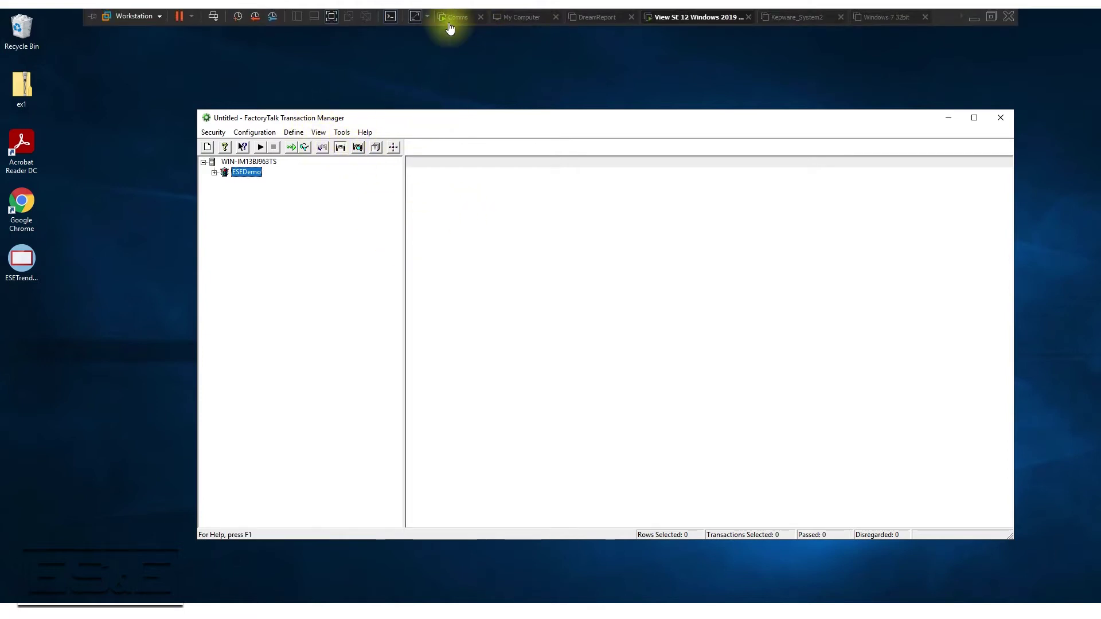
click(450, 23)
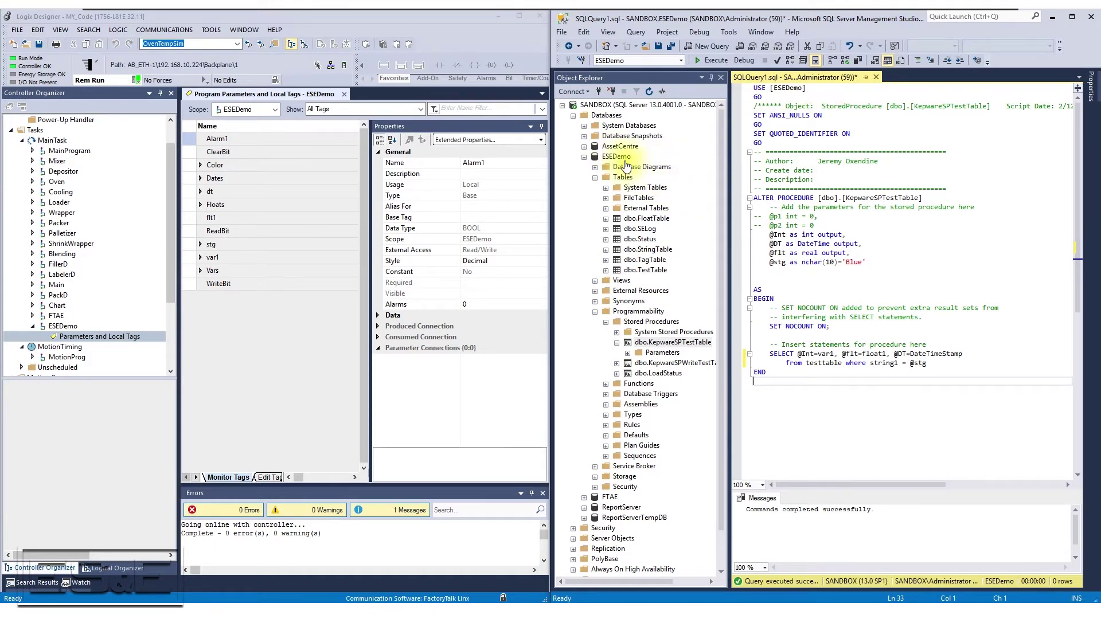
right_click(634, 270)
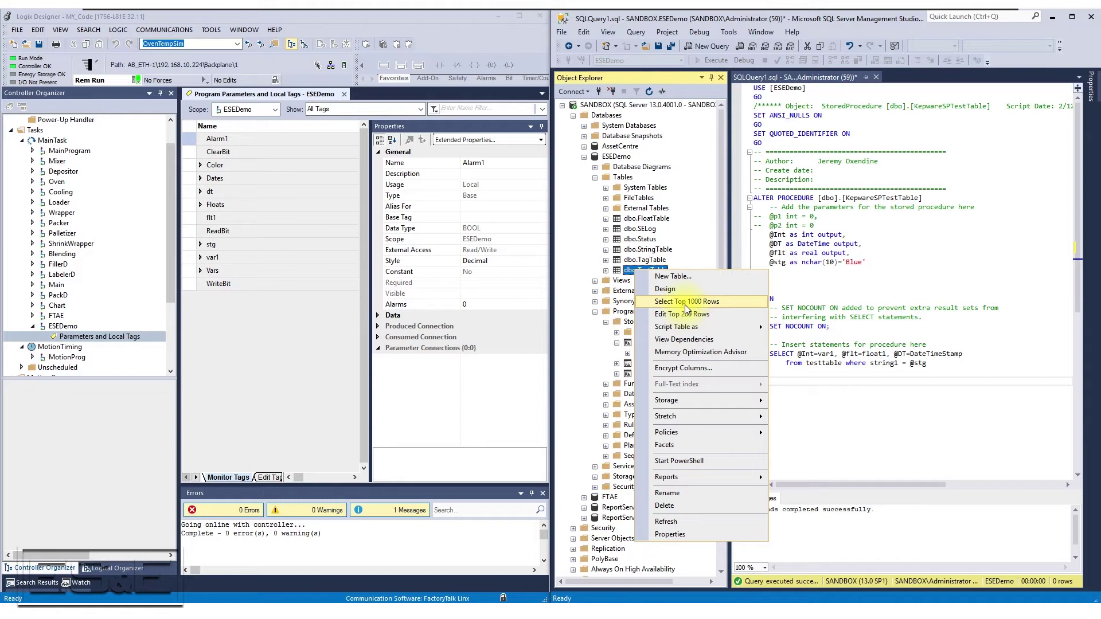
click(816, 319)
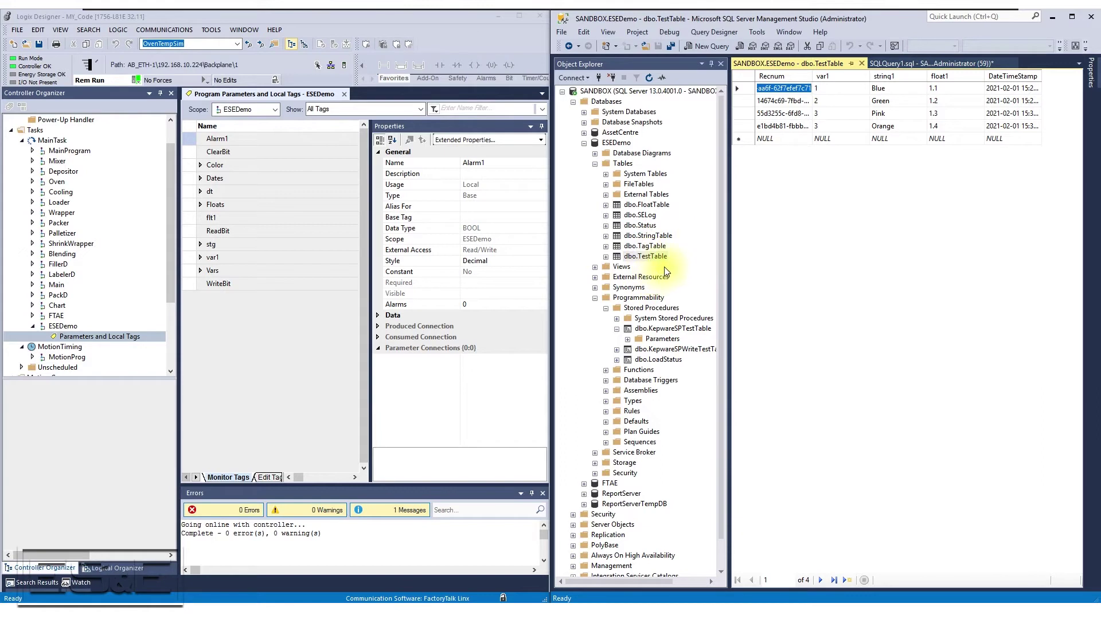
In Logix Designer, collapse the tag properties pane and examine the values of the ESEDemo program's tags.
click(383, 16)
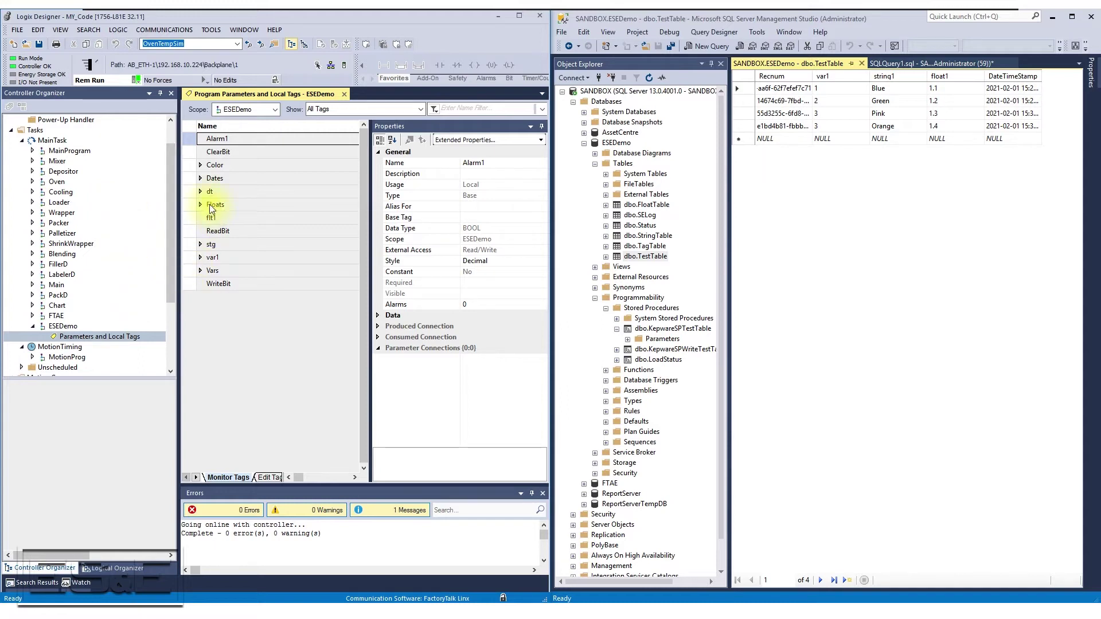
click(540, 127)
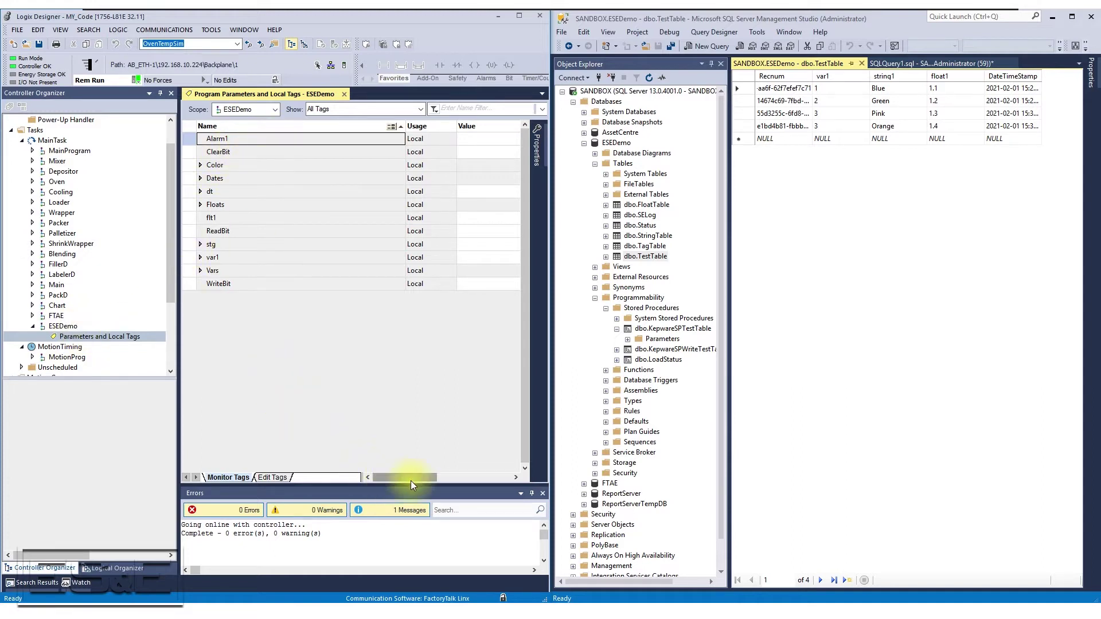
mouse_move(411, 480)
mouse_down()
mouse_move(435, 480)
mouse_move(417, 482)
mouse_up()
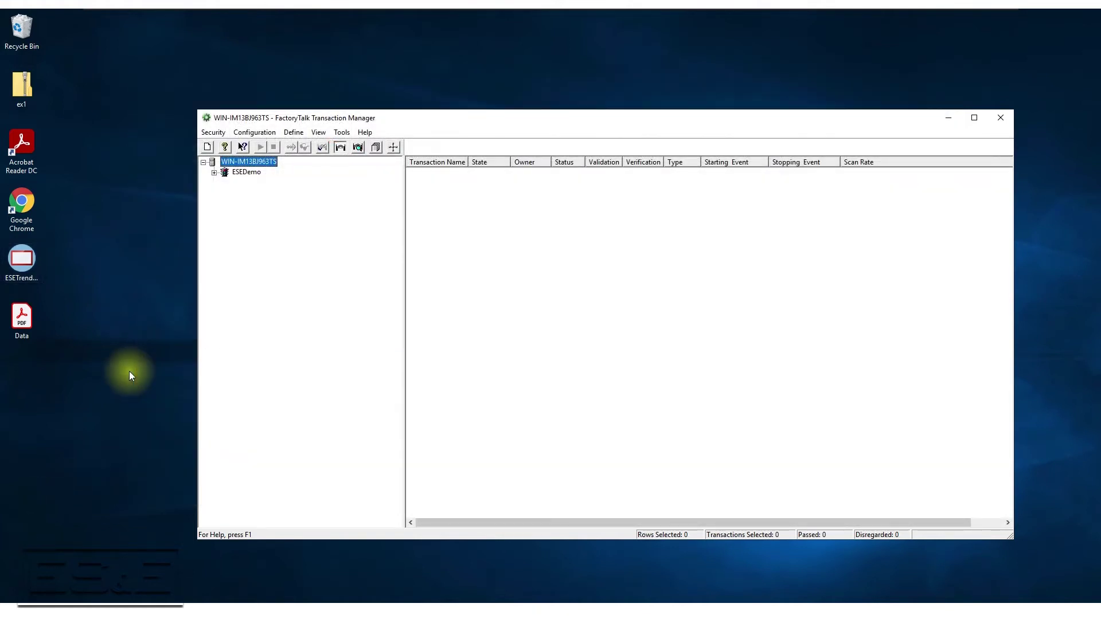
In FactoryTalk Transaction Manager, start a new configuration named TT_Trans in the Configuration Checklist and open its definition.
click(258, 135)
click(263, 144)
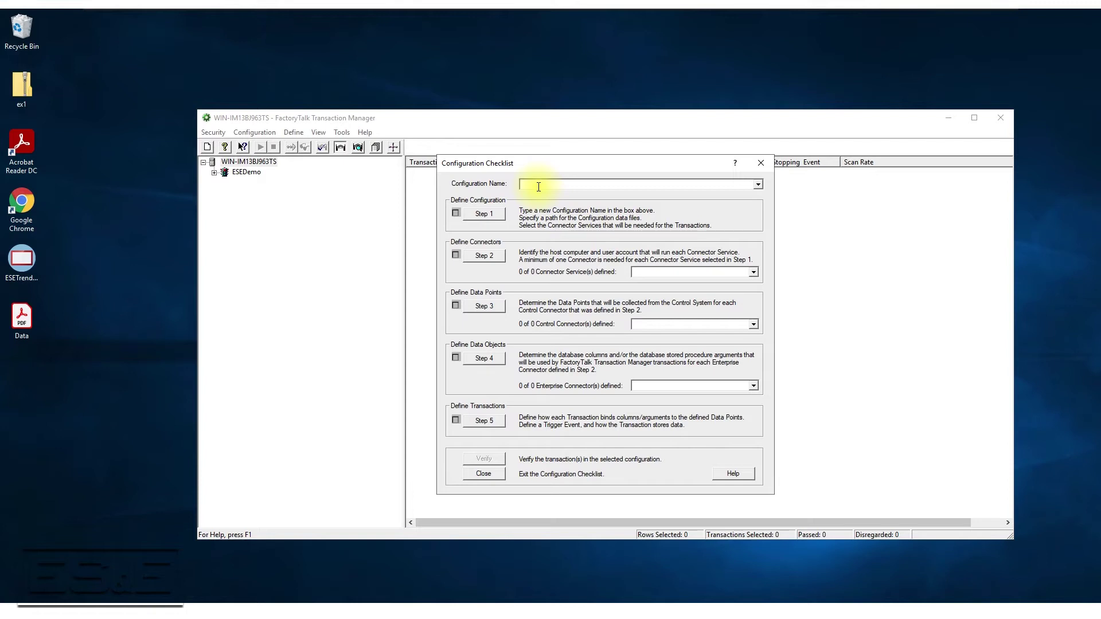
text(TT_Trans)
click(485, 217)
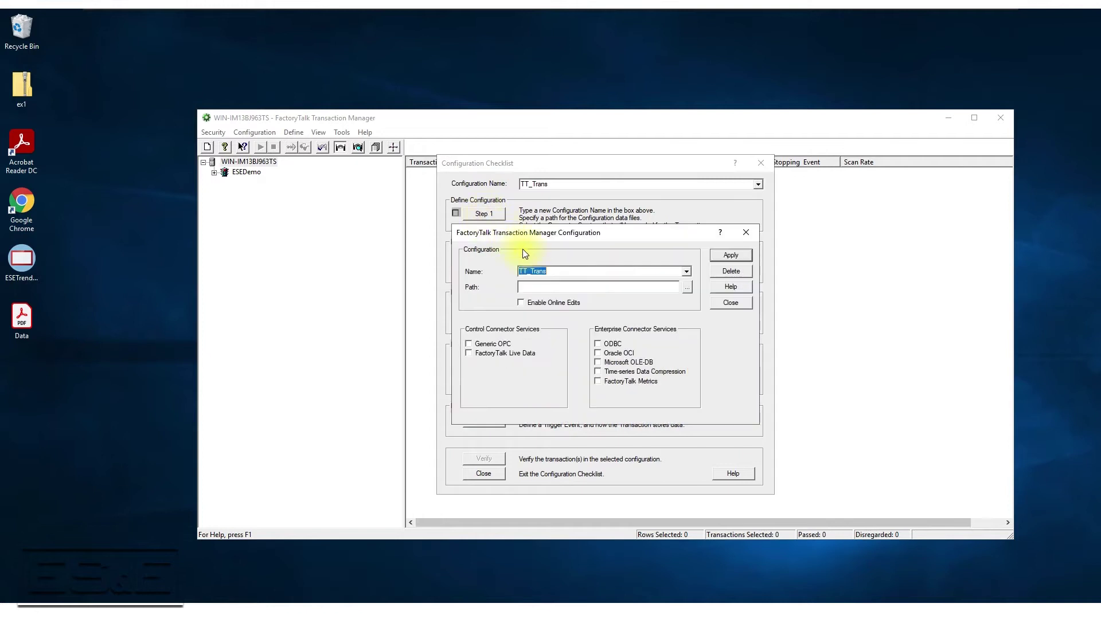
Save the configuration with path C:\TT_Trans, online edits enabled, and the FactoryTalk Live Data and ODBC connector services.
click(571, 287)
text(C:\TT_Trans)
click(524, 303)
click(735, 258)
click(606, 347)
click(725, 303)
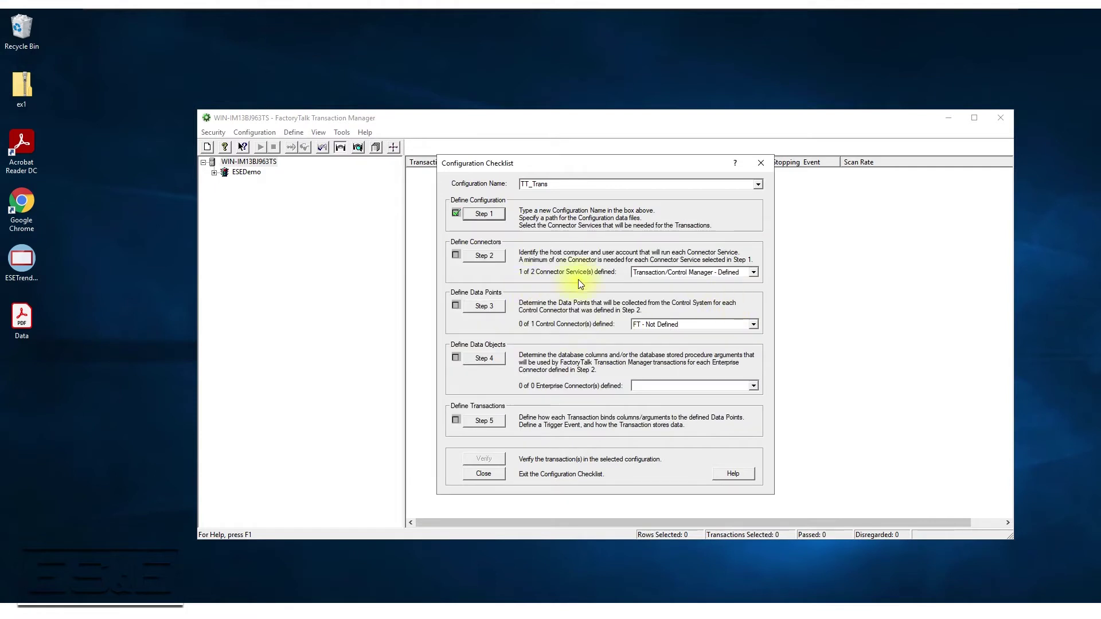
Define the Transaction/Control Manager connector by entering the account password and applying it.
click(493, 255)
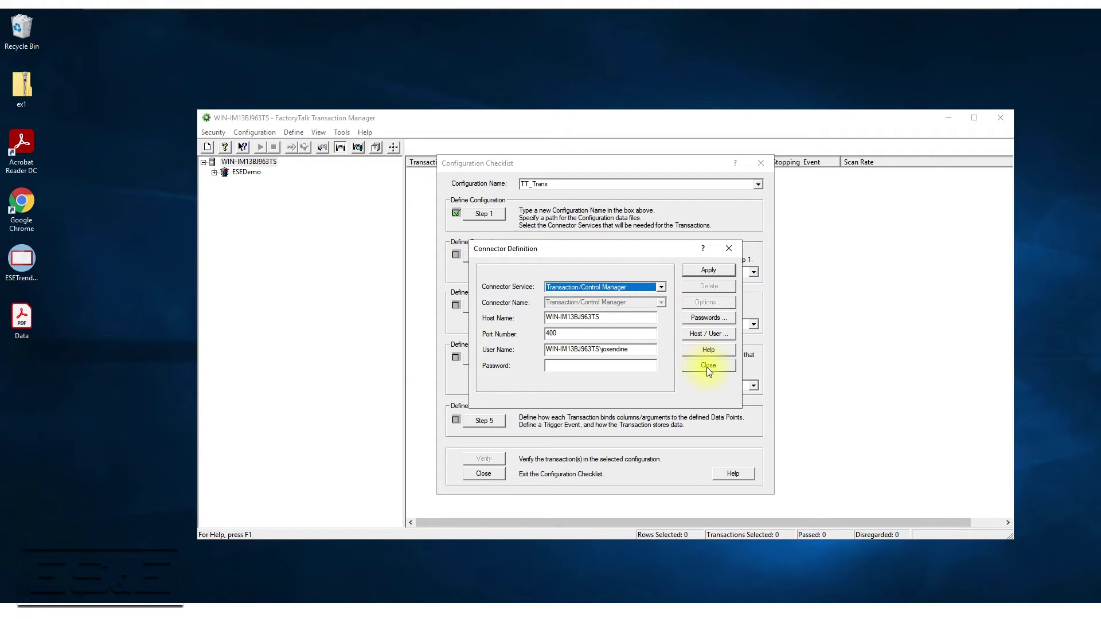
drag(583, 255, 580, 312)
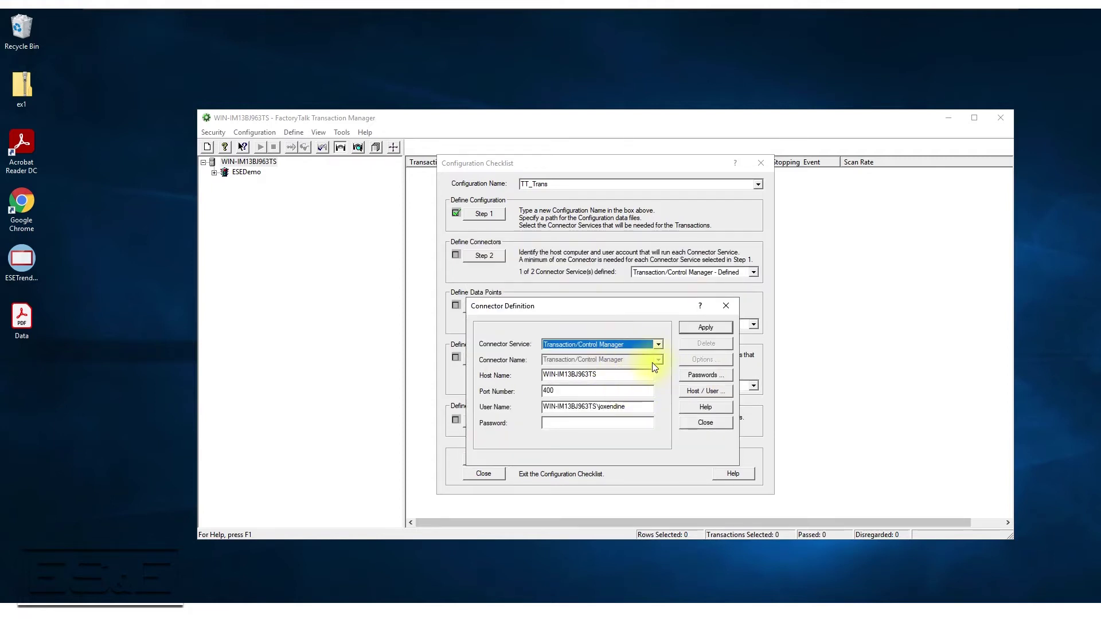
click(570, 425)
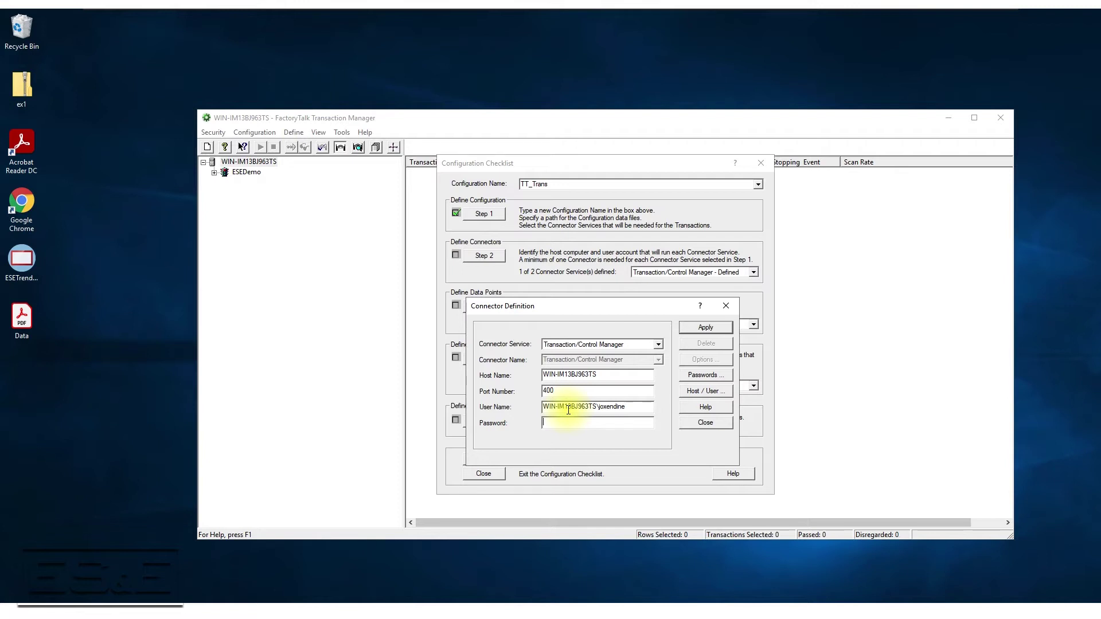
text(*******)
click(706, 328)
click(586, 411)
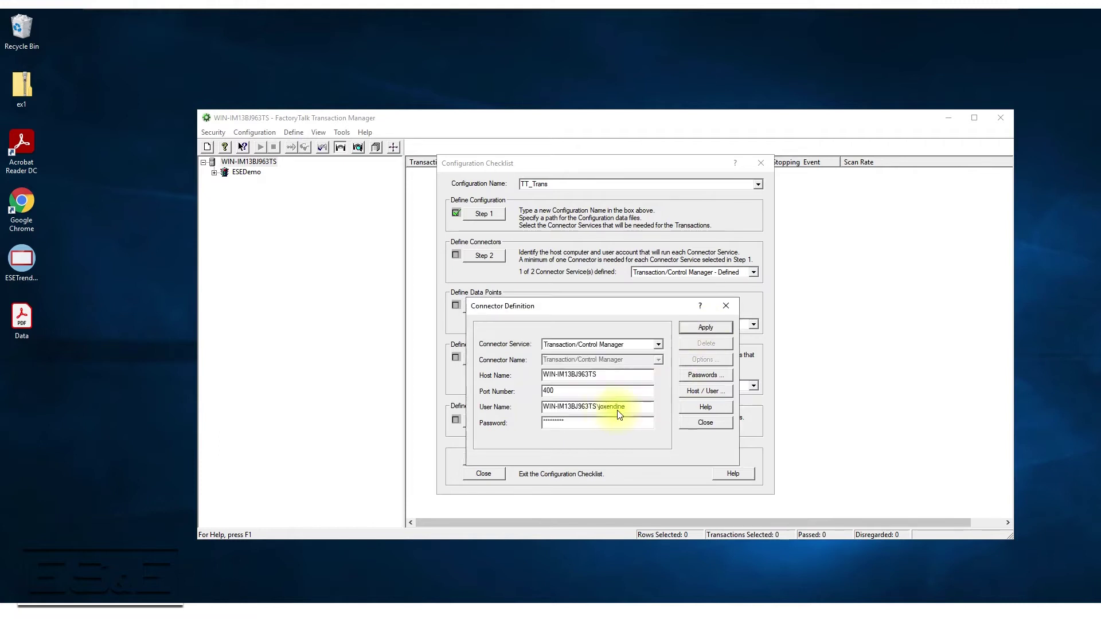
click(602, 406)
Define an ODBC connector named ODBC_SQL, apply it, and finish the connector definitions.
click(658, 343)
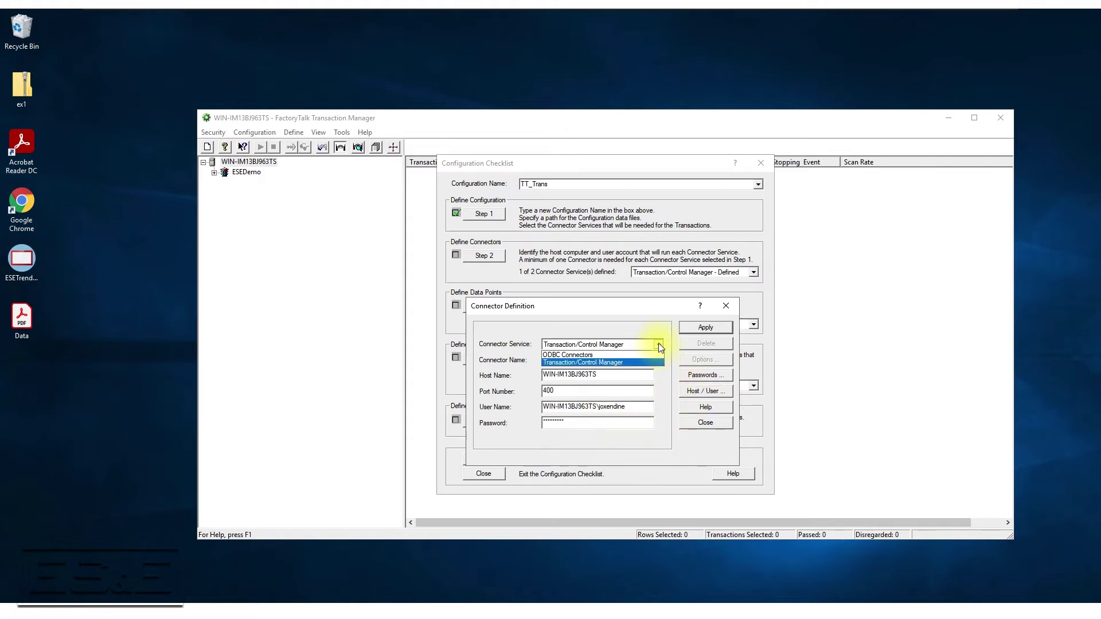
click(588, 356)
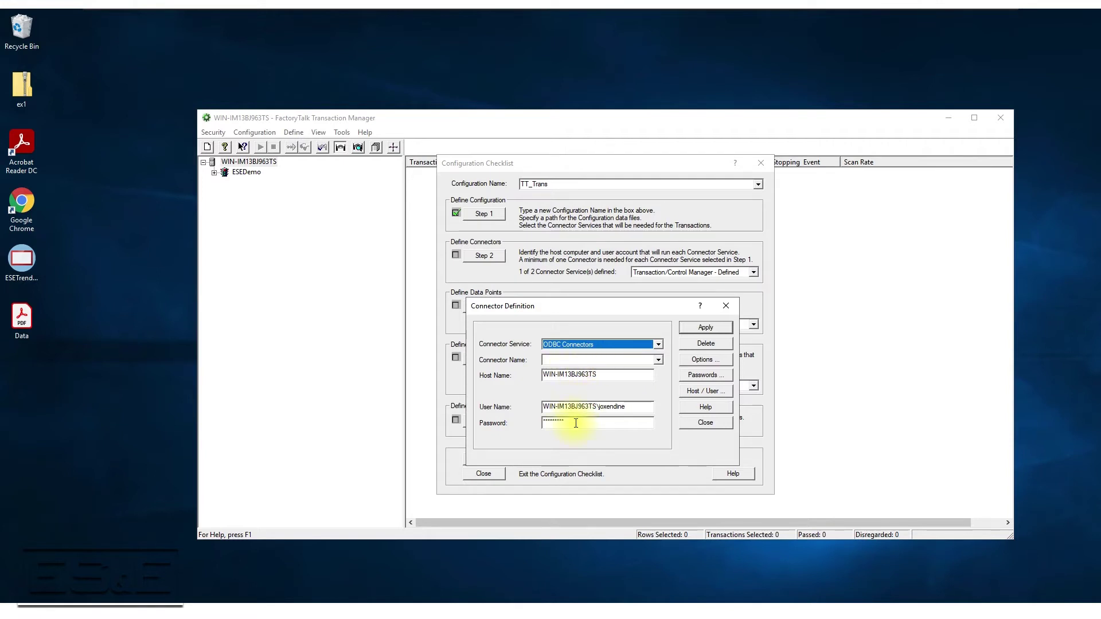
click(563, 362)
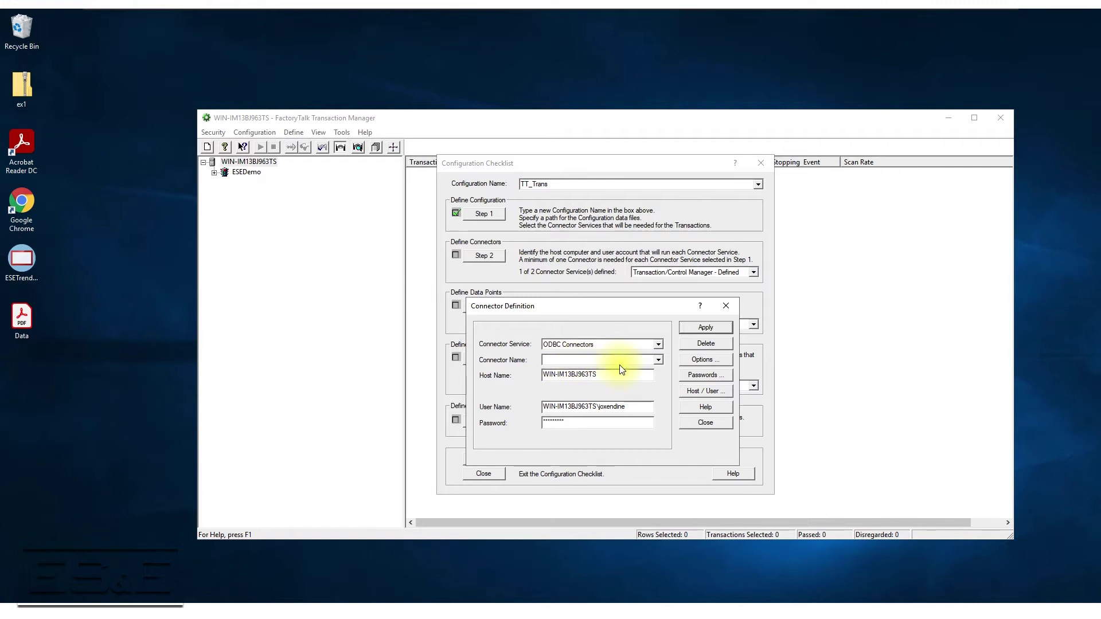
text(ODBC_SQL)
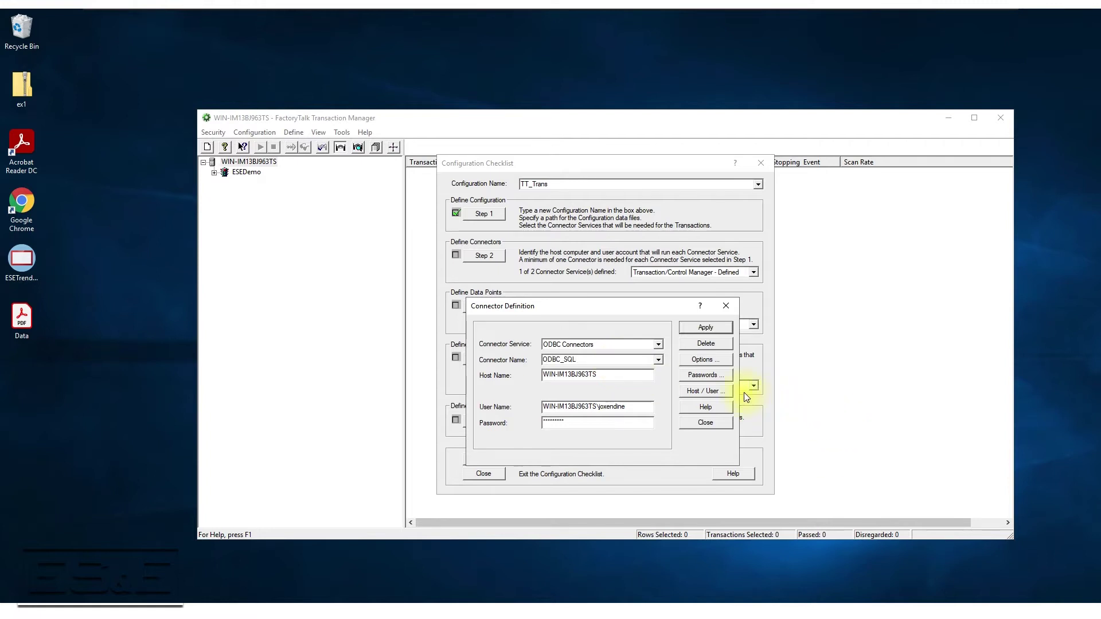
click(717, 328)
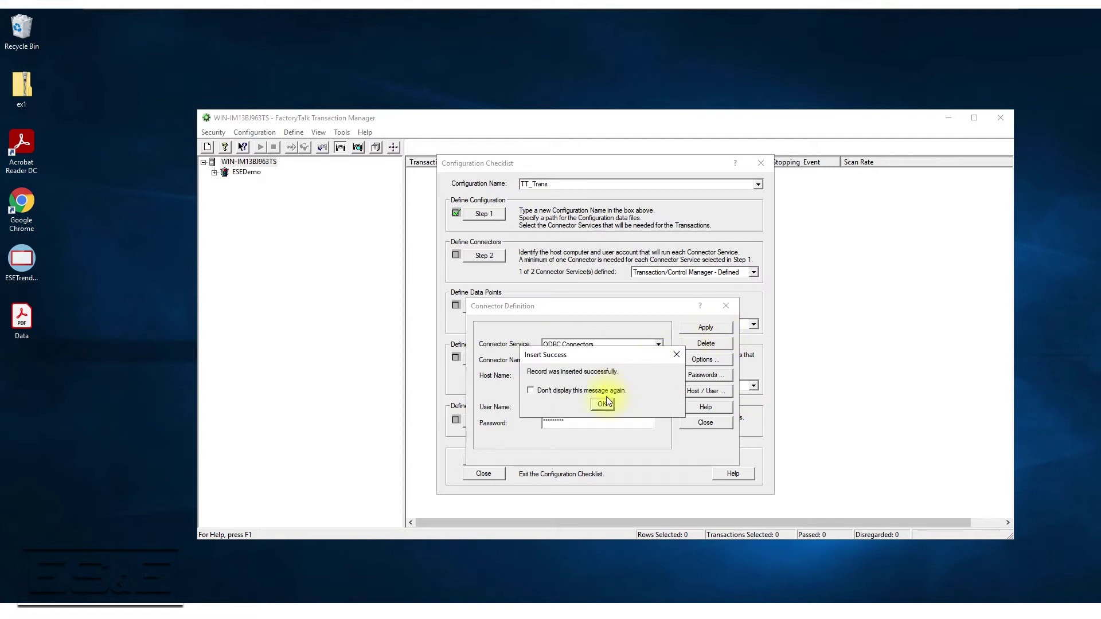
click(602, 404)
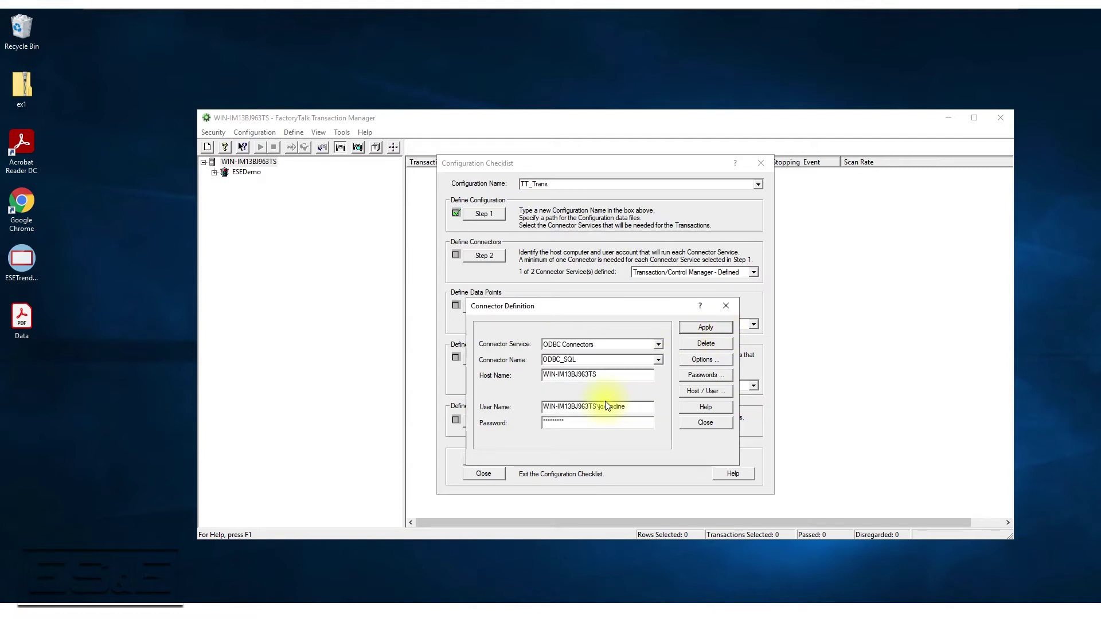
click(705, 424)
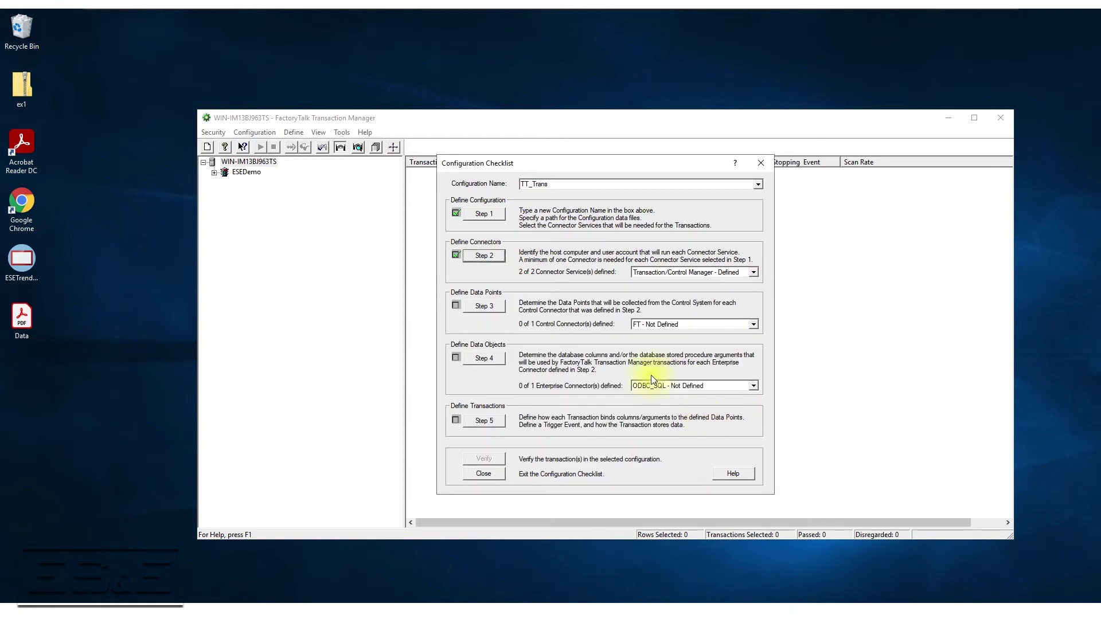
Start defining the data points, switch to FactoryTalk Administration Console, and expand the Network directory.
click(490, 309)
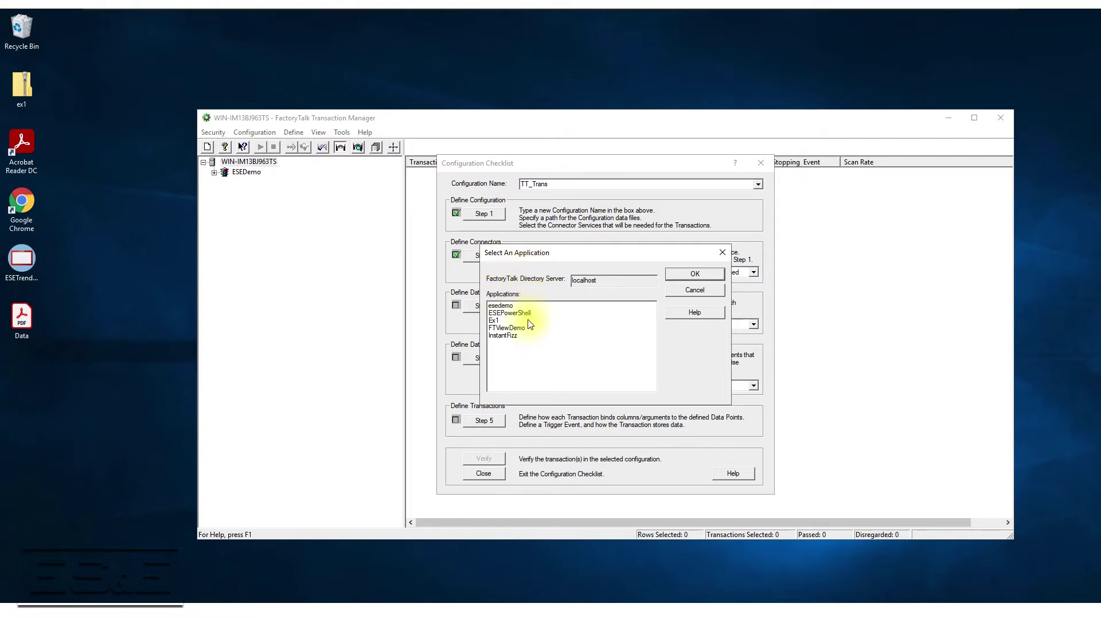
click(11, 611)
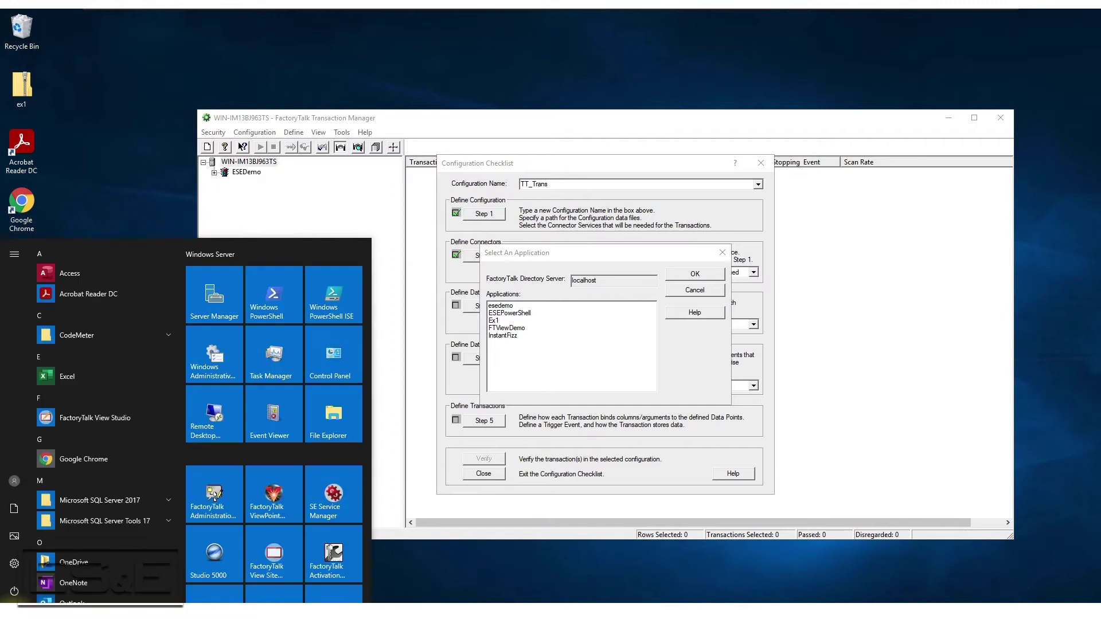
click(215, 498)
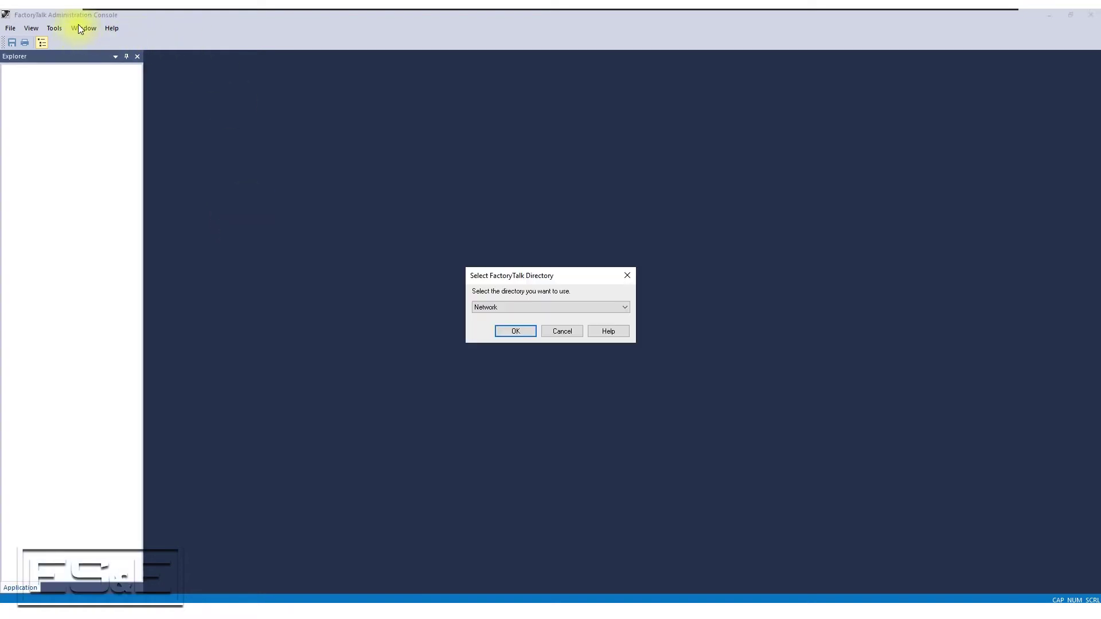
click(515, 332)
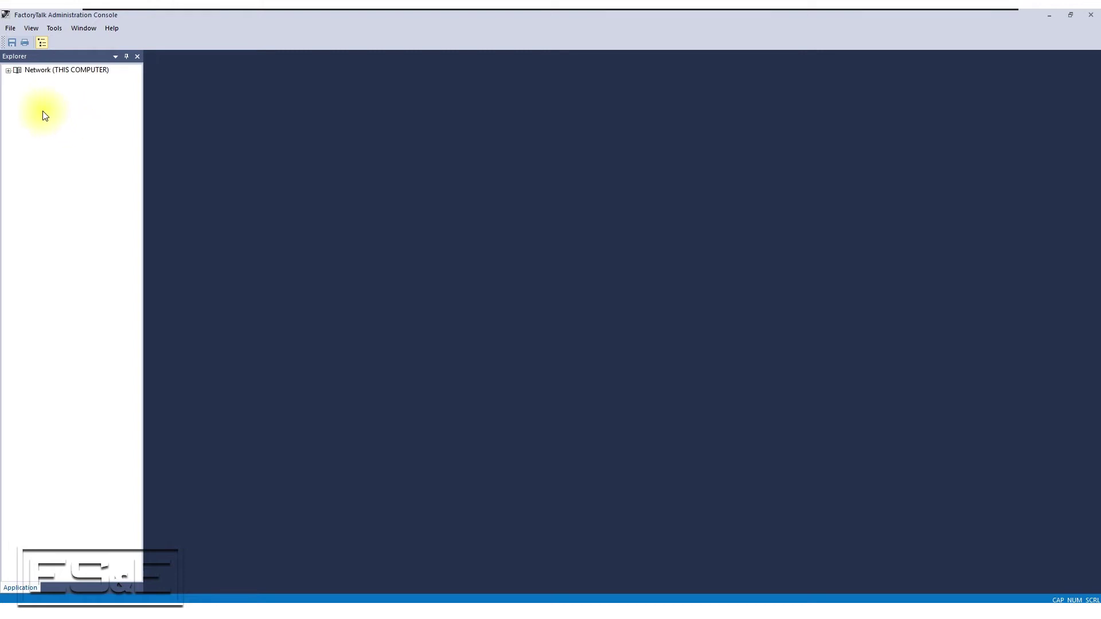
click(9, 70)
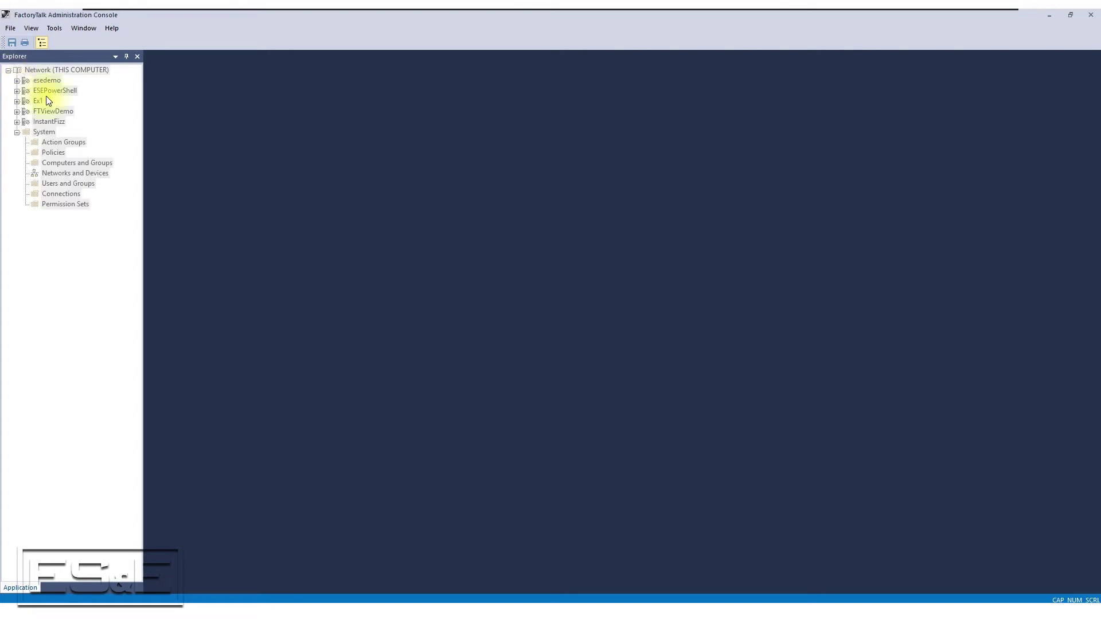
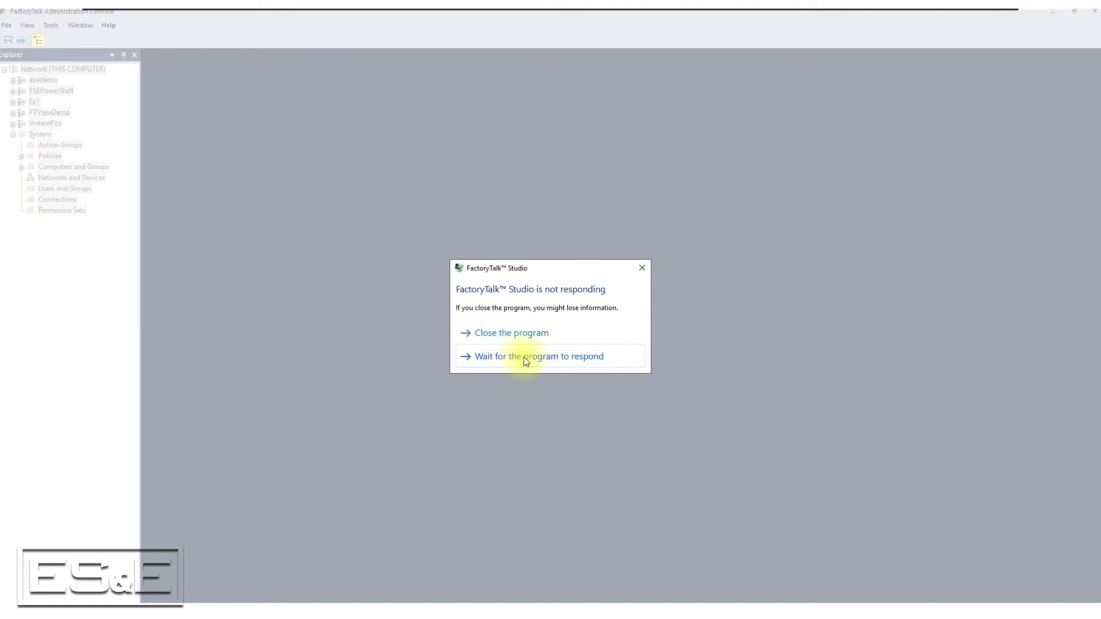
click(519, 351)
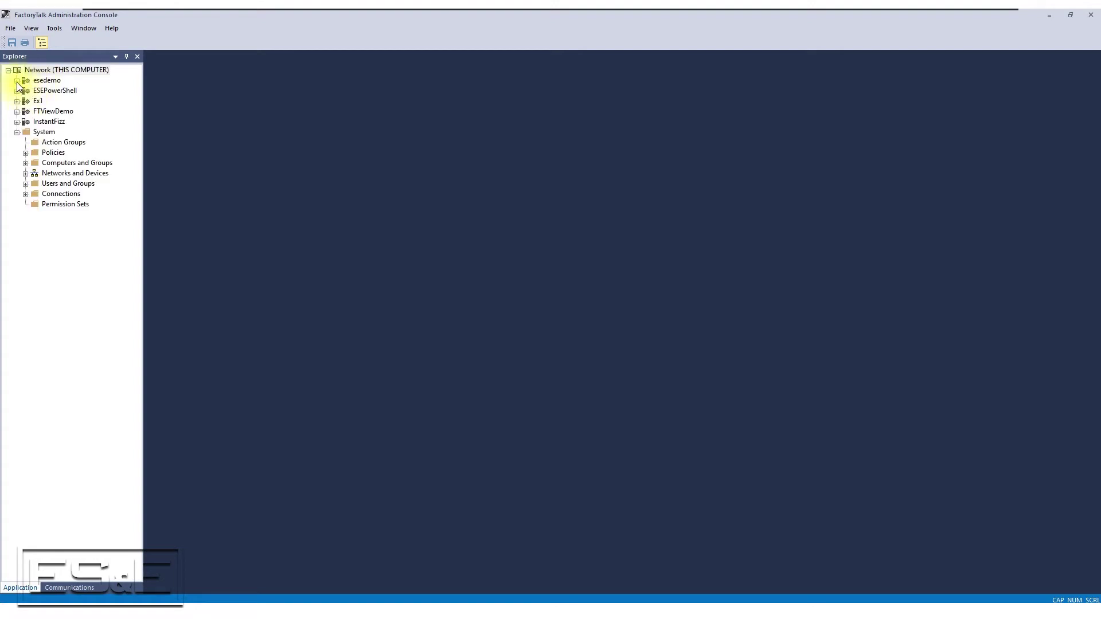
Examine the controller path assigned to the CLX8 shortcut in esedemo's FactoryTalk Linx communication setup, and close the console without changes.
click(17, 82)
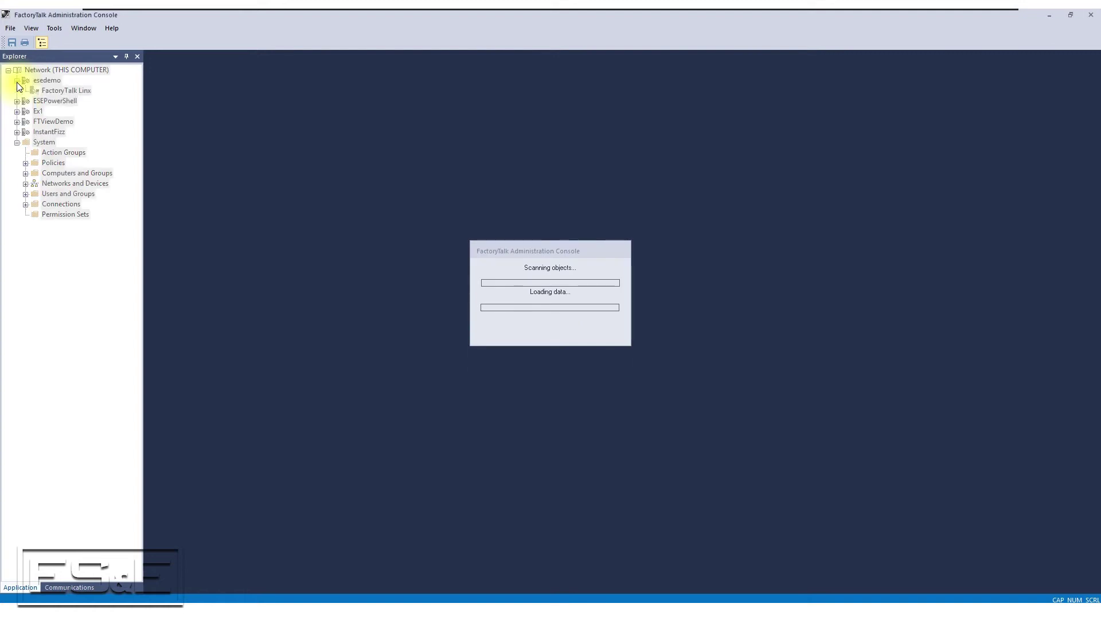
click(25, 90)
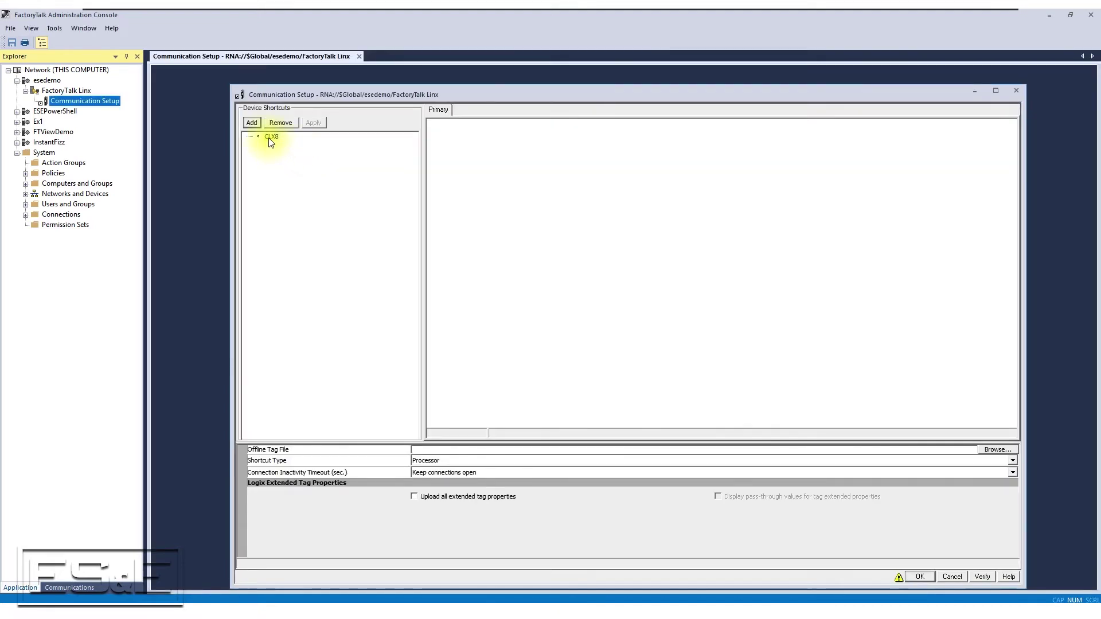
click(271, 137)
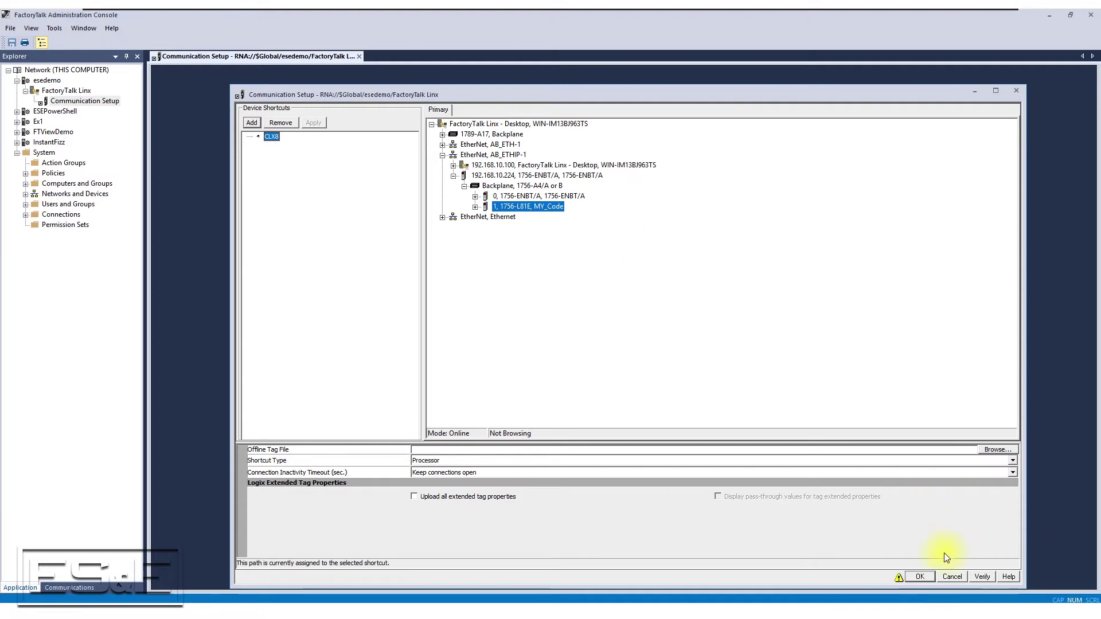
click(957, 576)
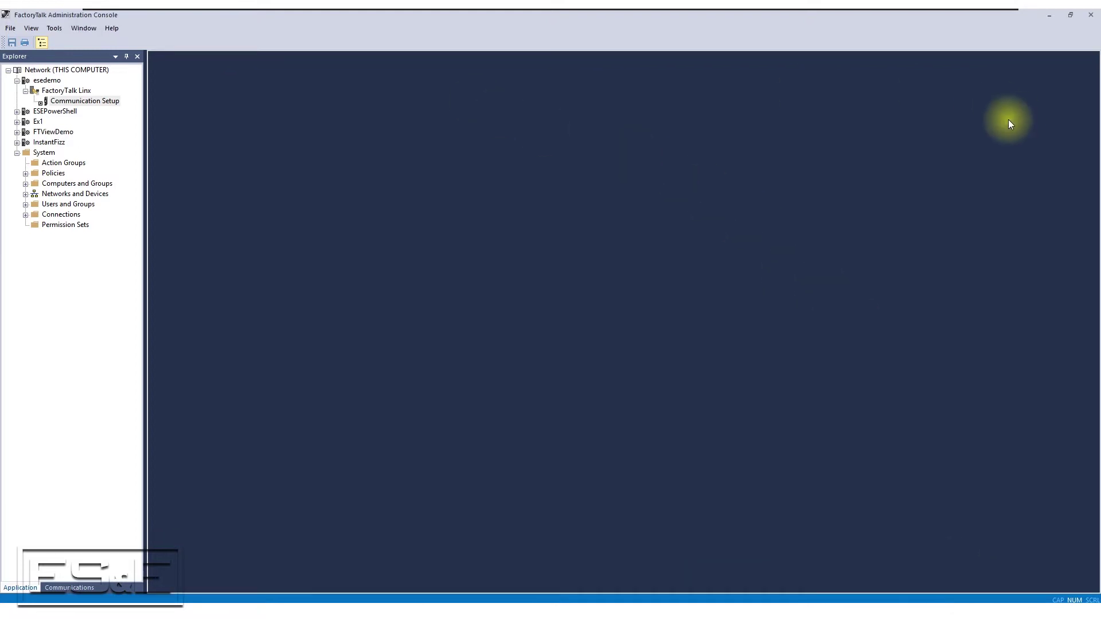
click(1094, 22)
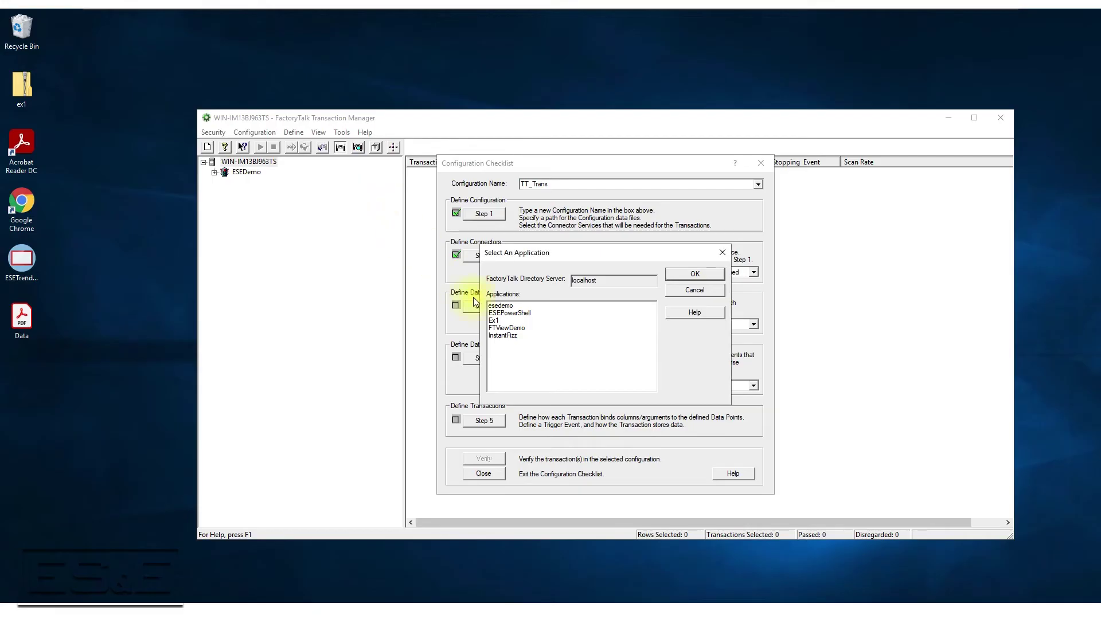
Select esedemo as the FactoryTalk application for the data points.
click(502, 305)
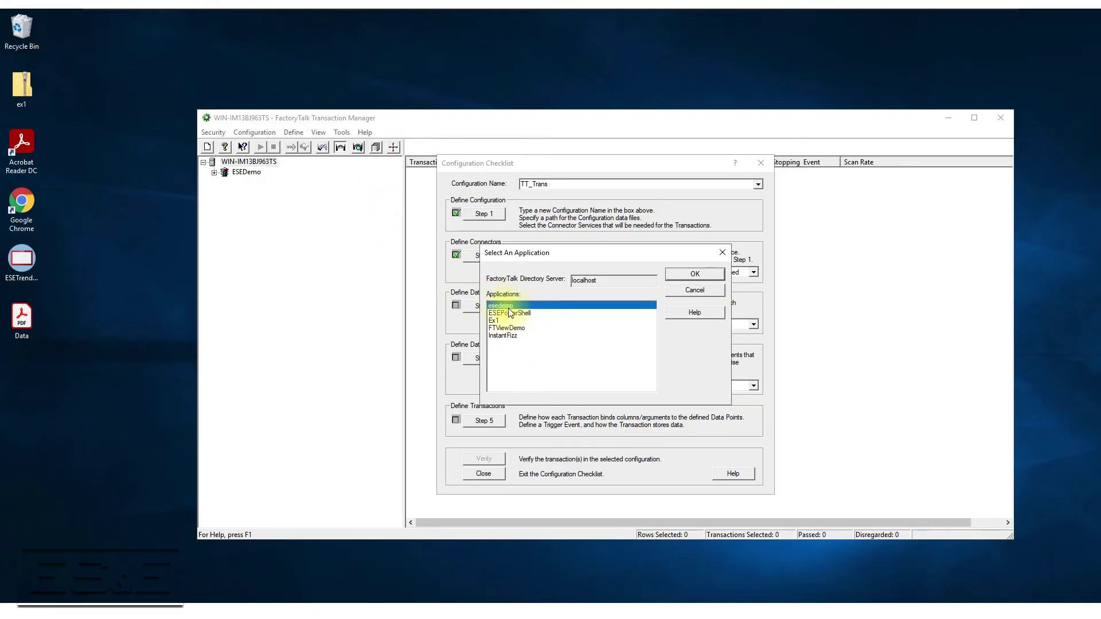
click(687, 277)
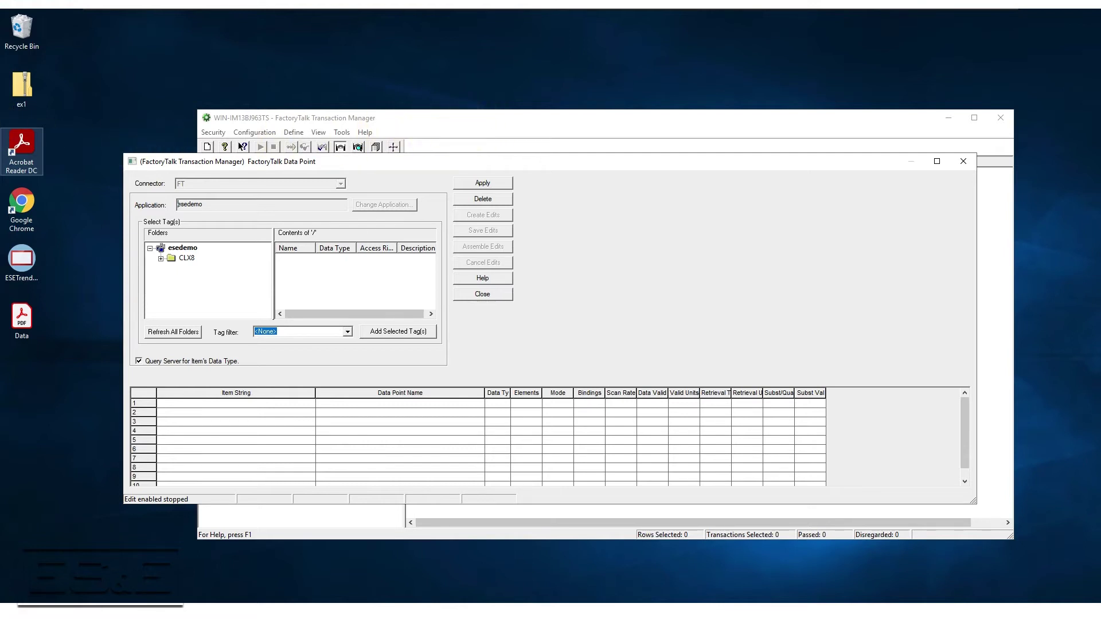
Switch to the Data.xlsx workbook in Excel, examine the mapping of controller tags to database fields, and return to FactoryTalk Transaction Manager.
mouse_move(630, 8)
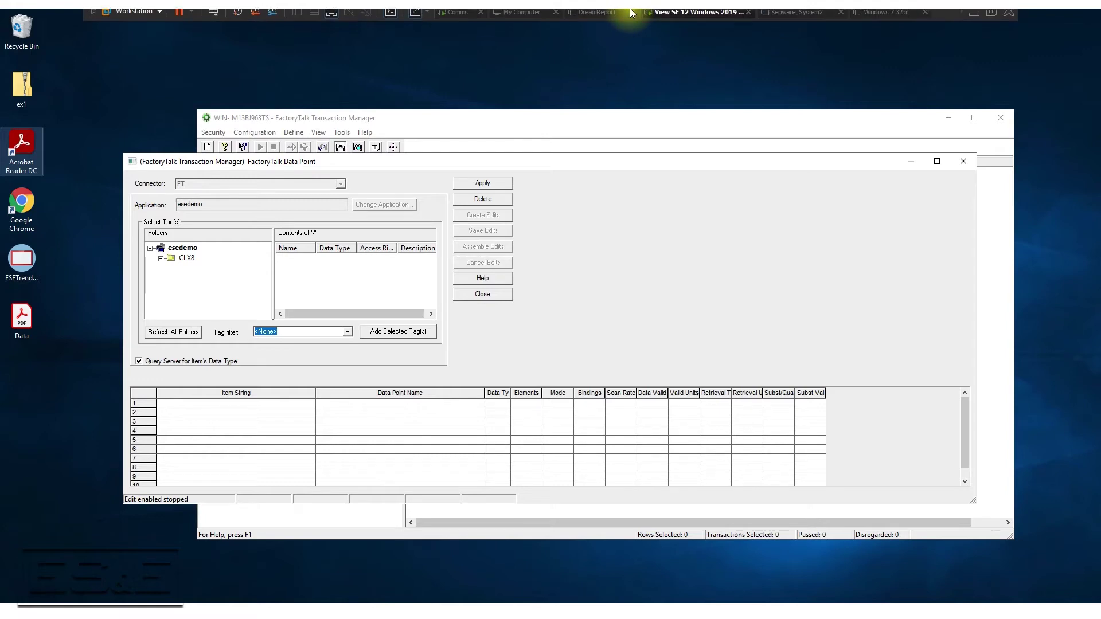
click(972, 20)
drag(26, 103, 808, 93)
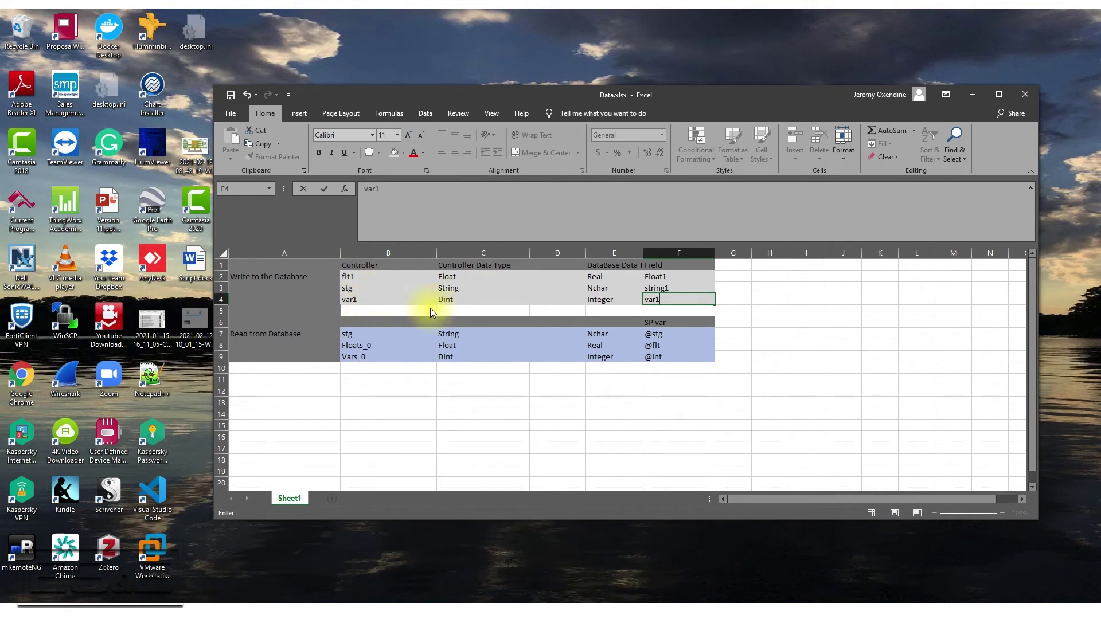
drag(462, 92, 0, 133)
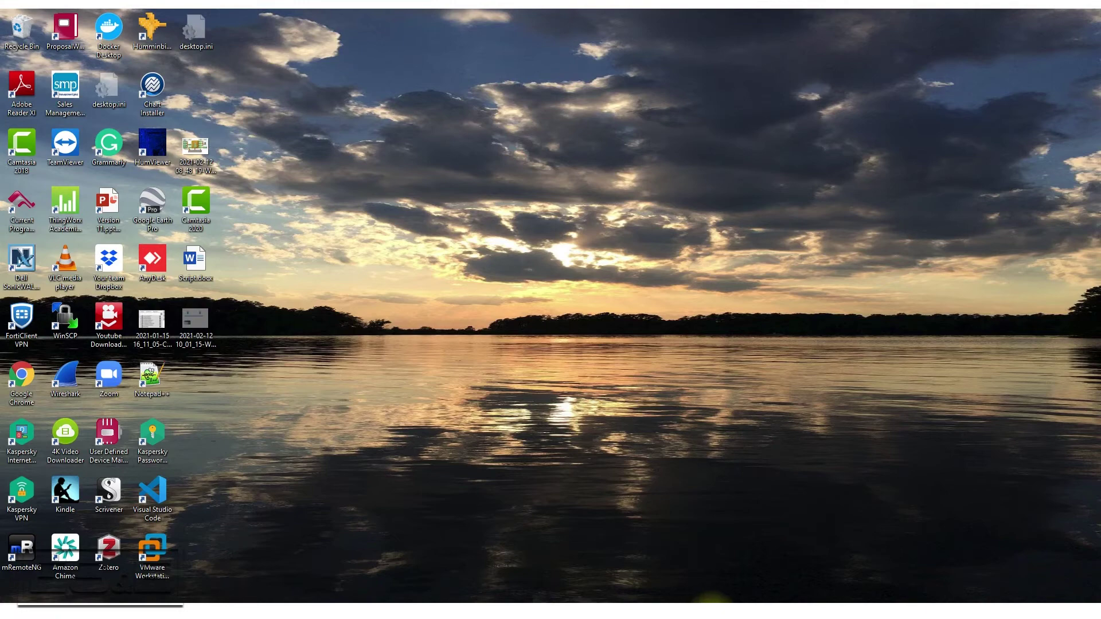
mouse_move(724, 596)
click(453, 567)
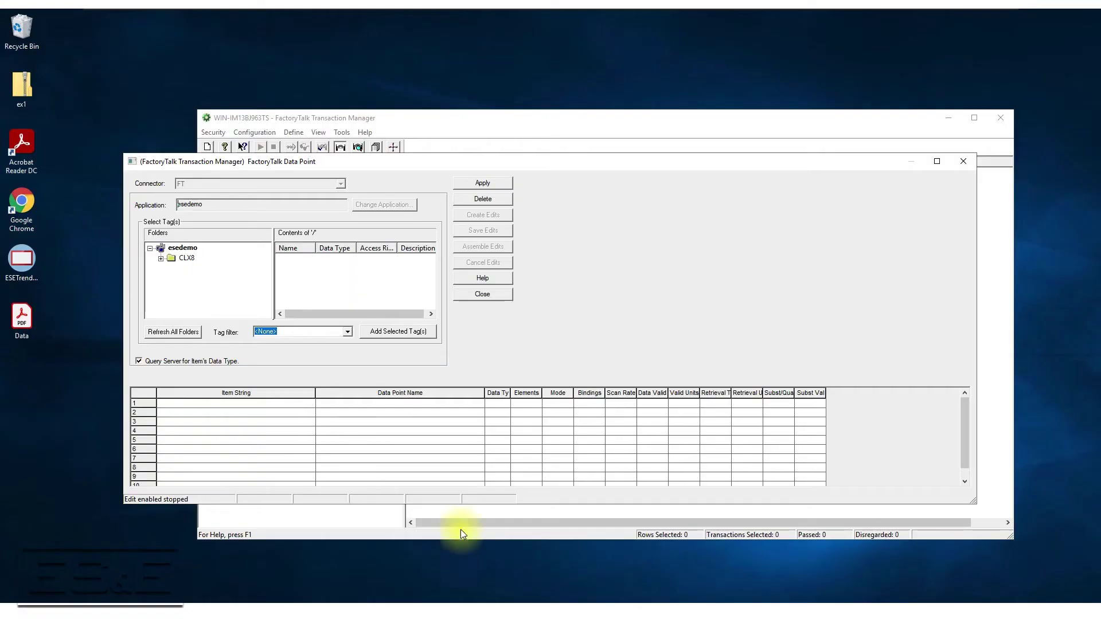
Browse the online tags of CLX8 to Program:ESEDemo and add flt1 as a data point.
click(161, 258)
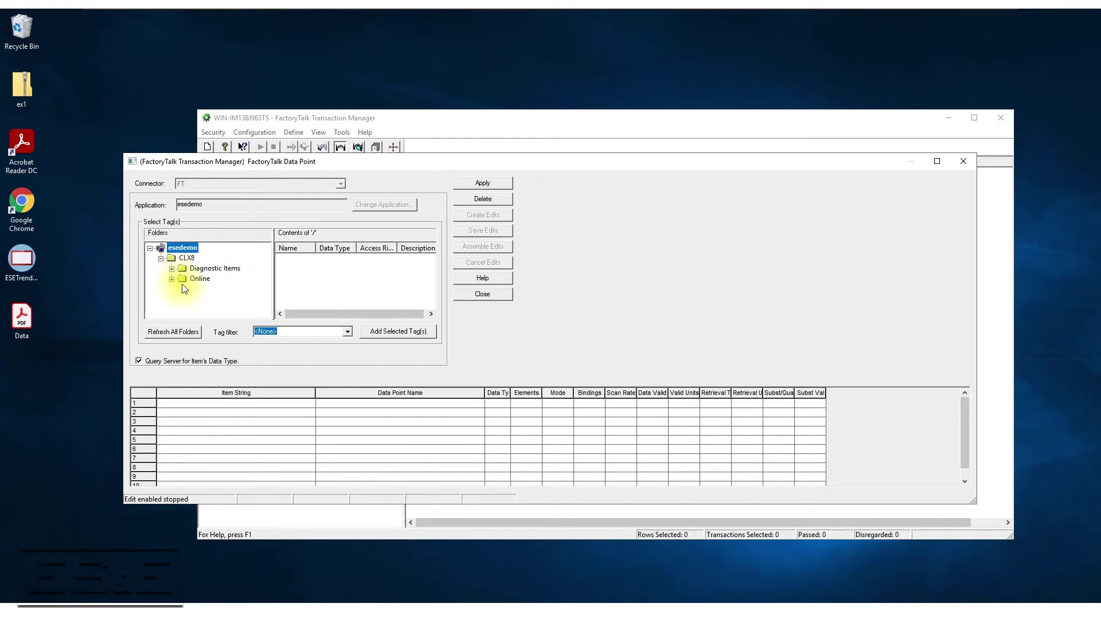
click(171, 279)
scroll(235, 285, down, 3)
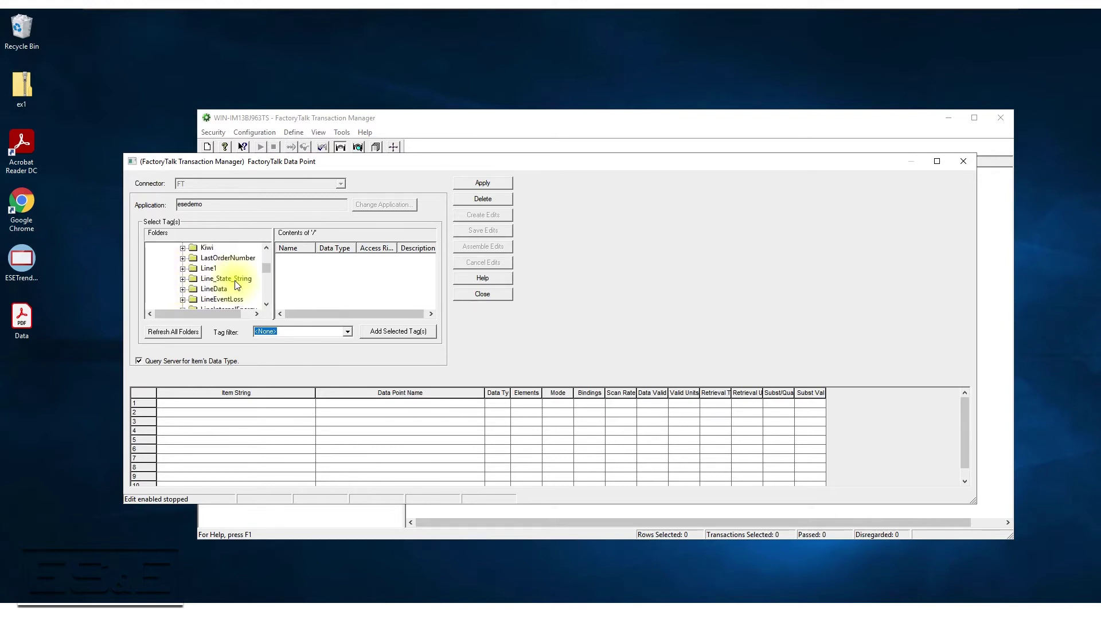
scroll(235, 281, down, 6)
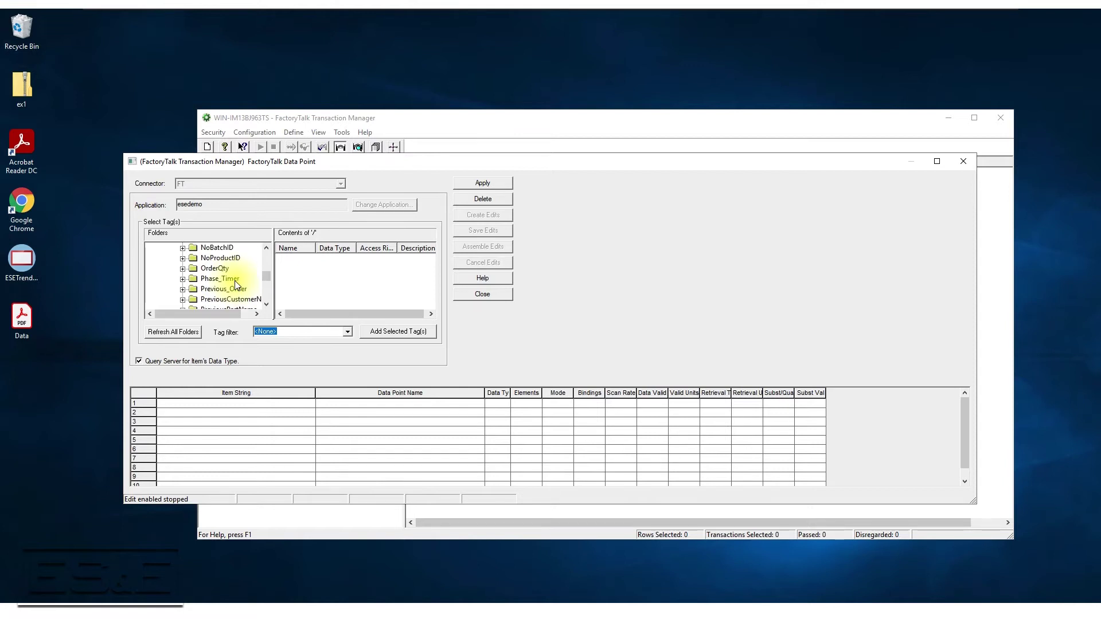
scroll(236, 284, down, 3)
double_click(211, 269)
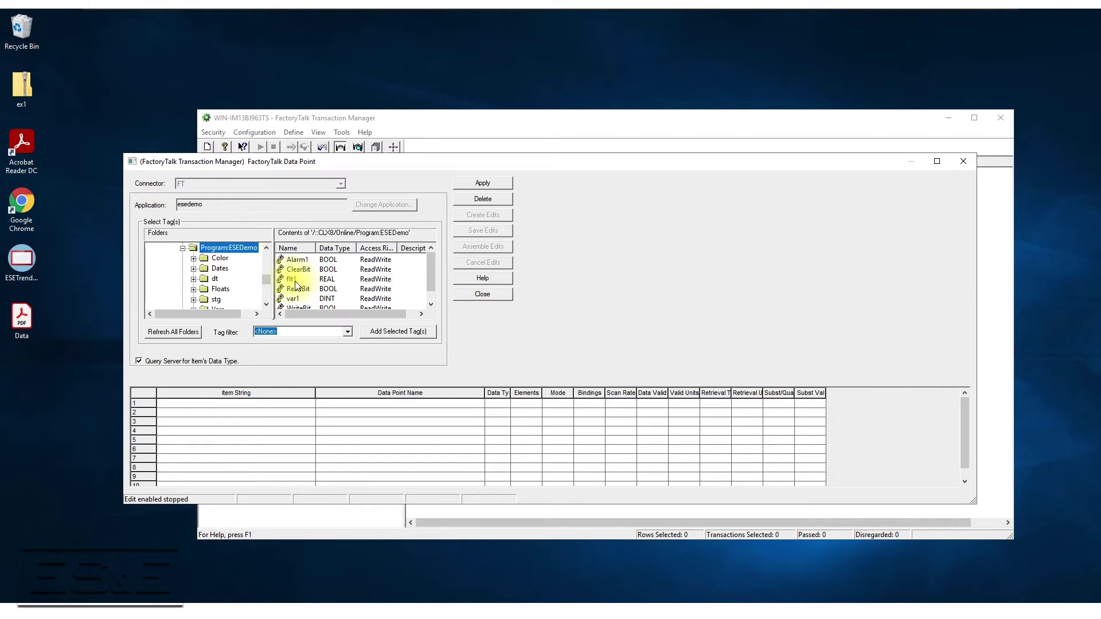
double_click(288, 280)
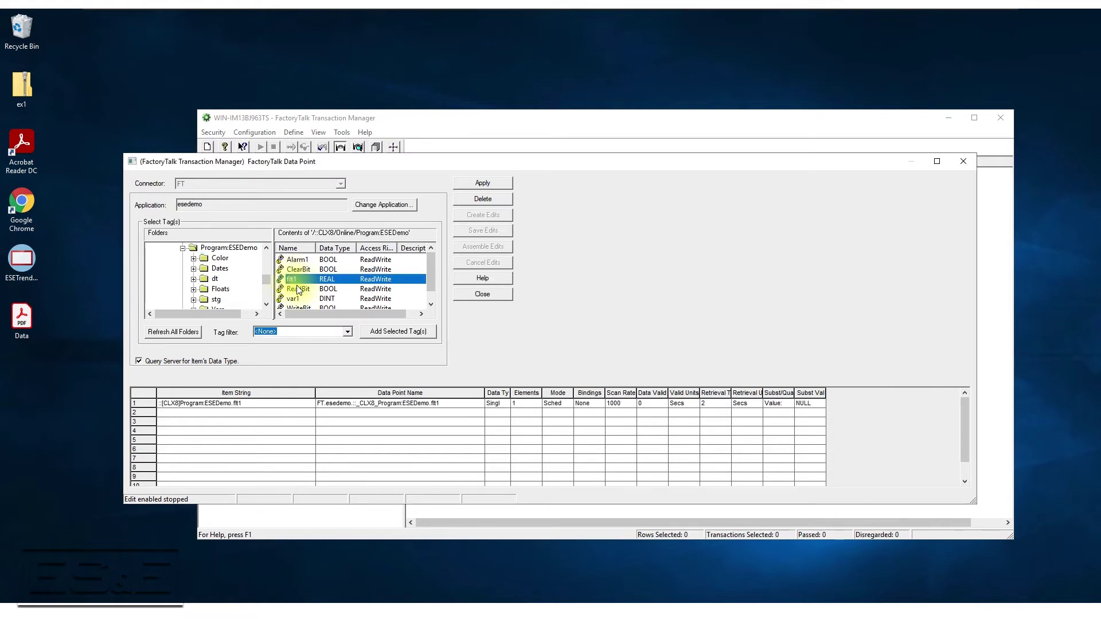
Add the var1 and stg tags of Program:ESEDemo as data points.
scroll(307, 288, down, 1)
scroll(307, 291, up, 1)
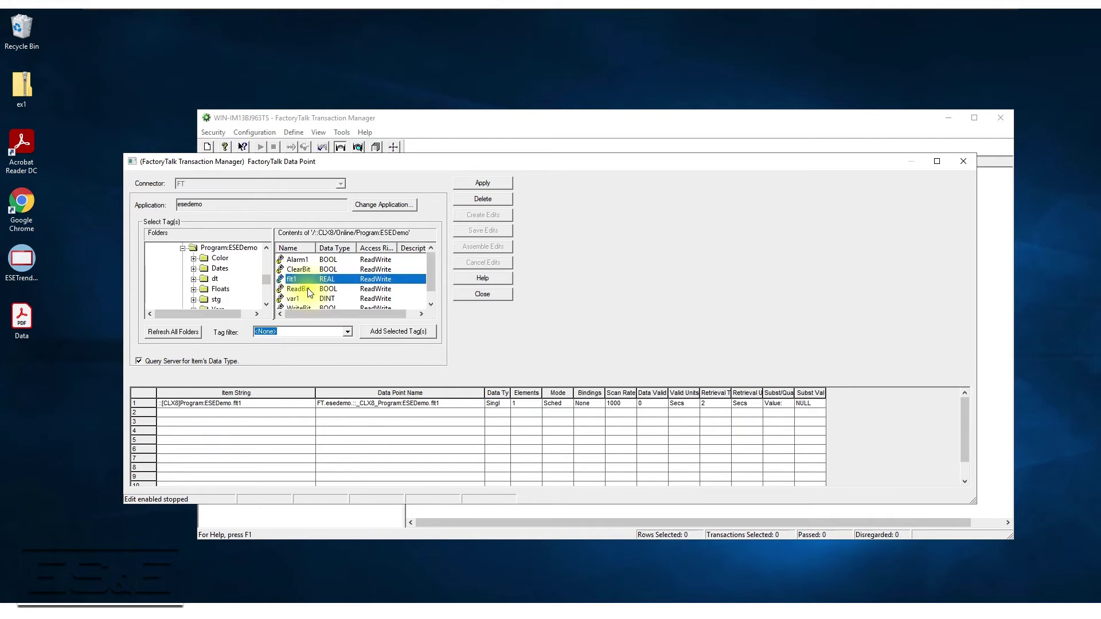
scroll(307, 290, down, 1)
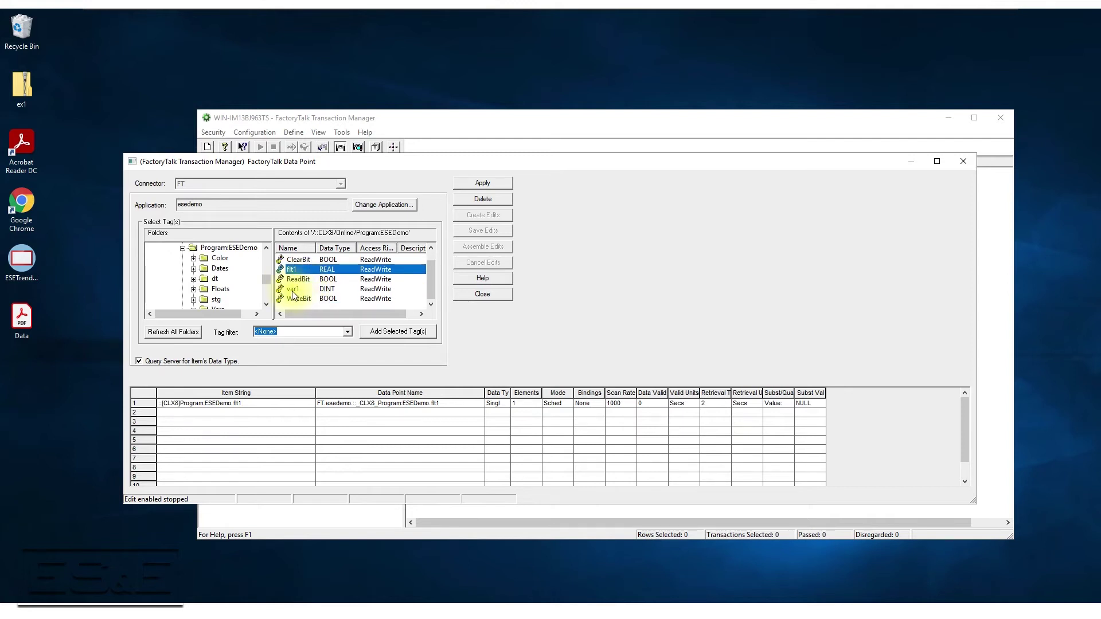
double_click(292, 290)
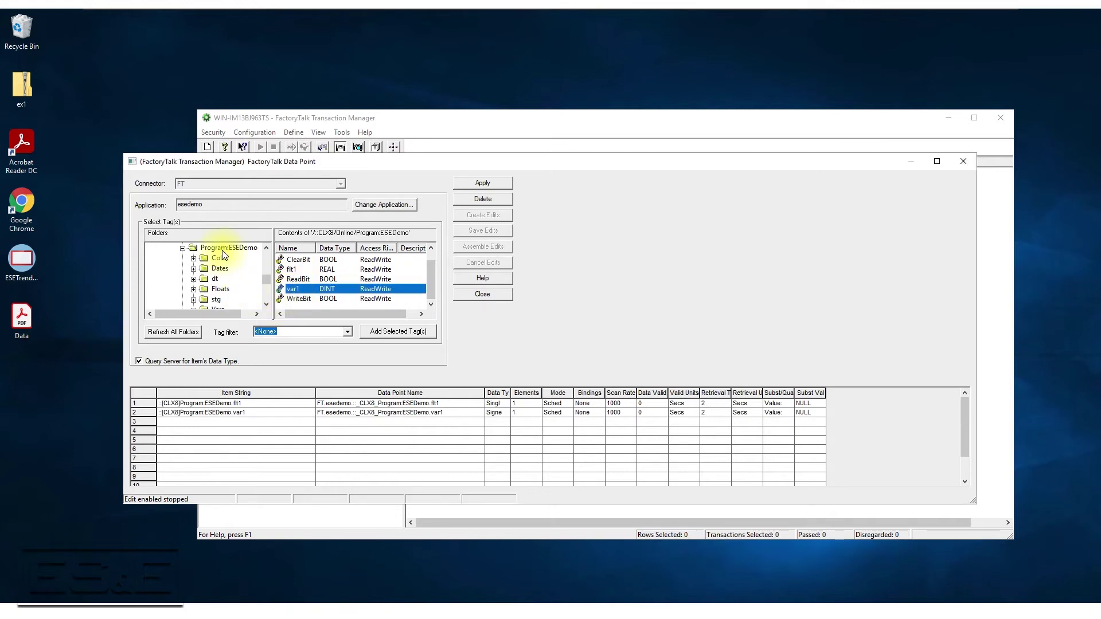
click(215, 300)
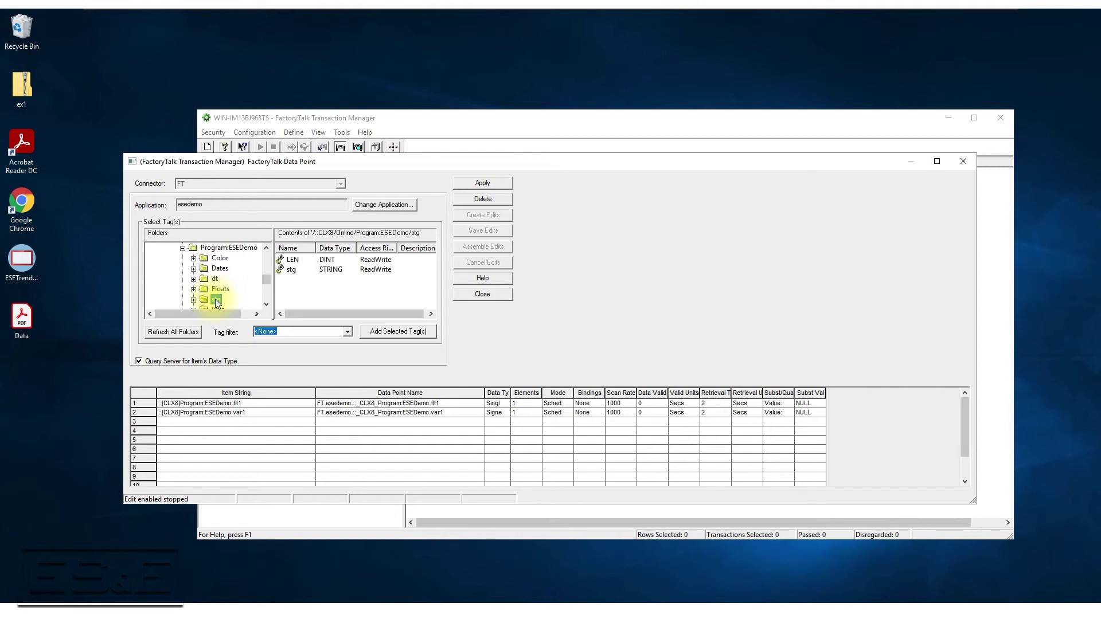
double_click(292, 270)
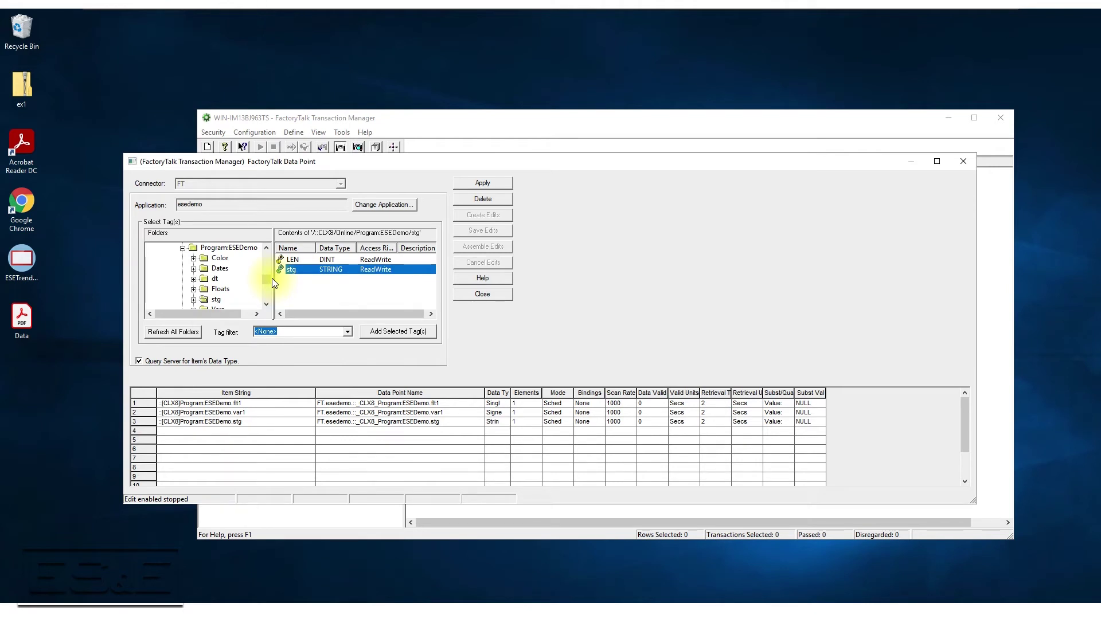
Add the WriteBit tag of Program:ESEDemo as an unscheduled data point, and apply and finish the data point definitions.
click(243, 249)
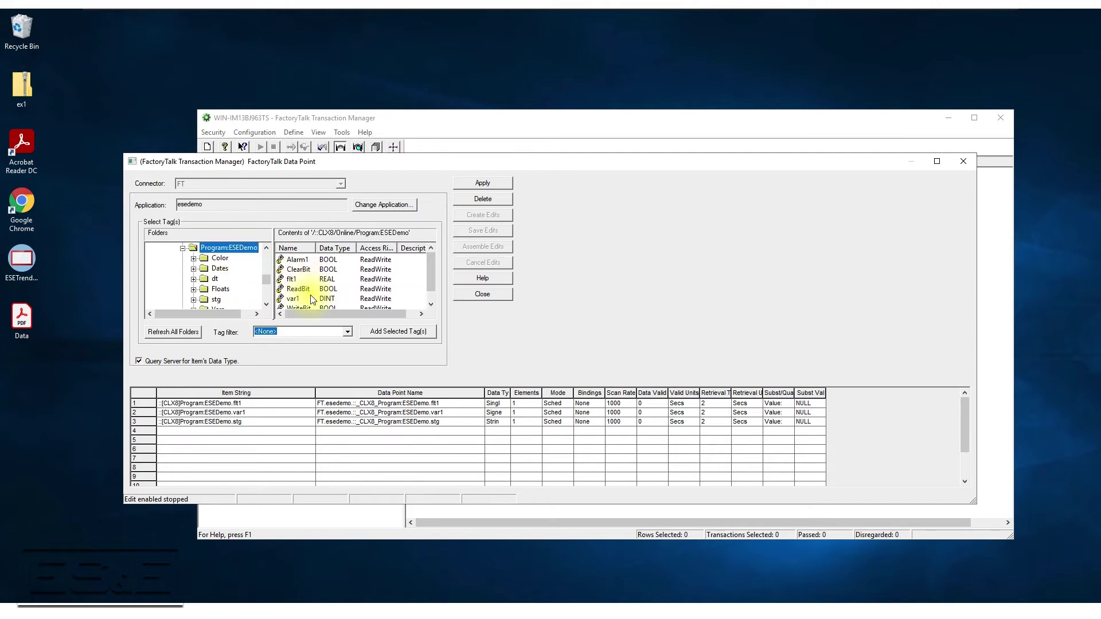
scroll(431, 277, down, 1)
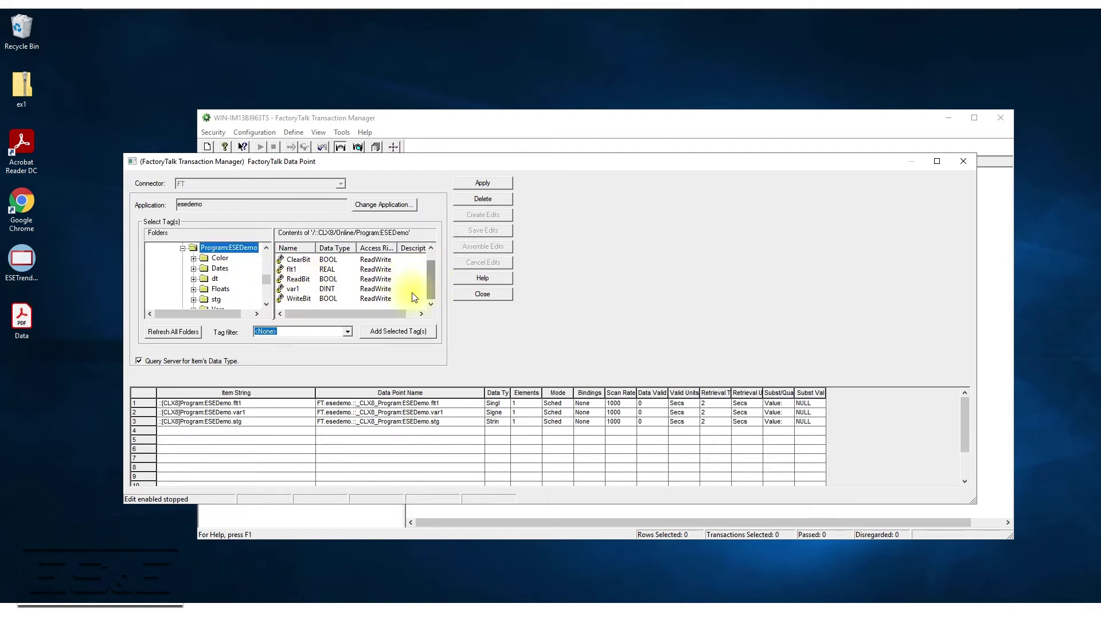
double_click(288, 300)
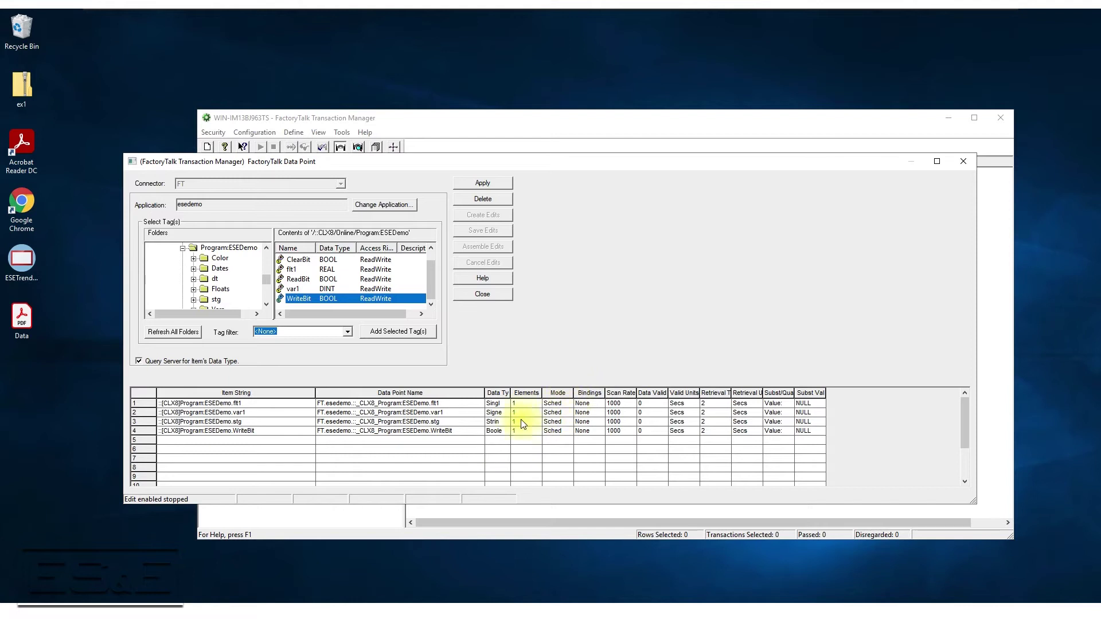
click(570, 431)
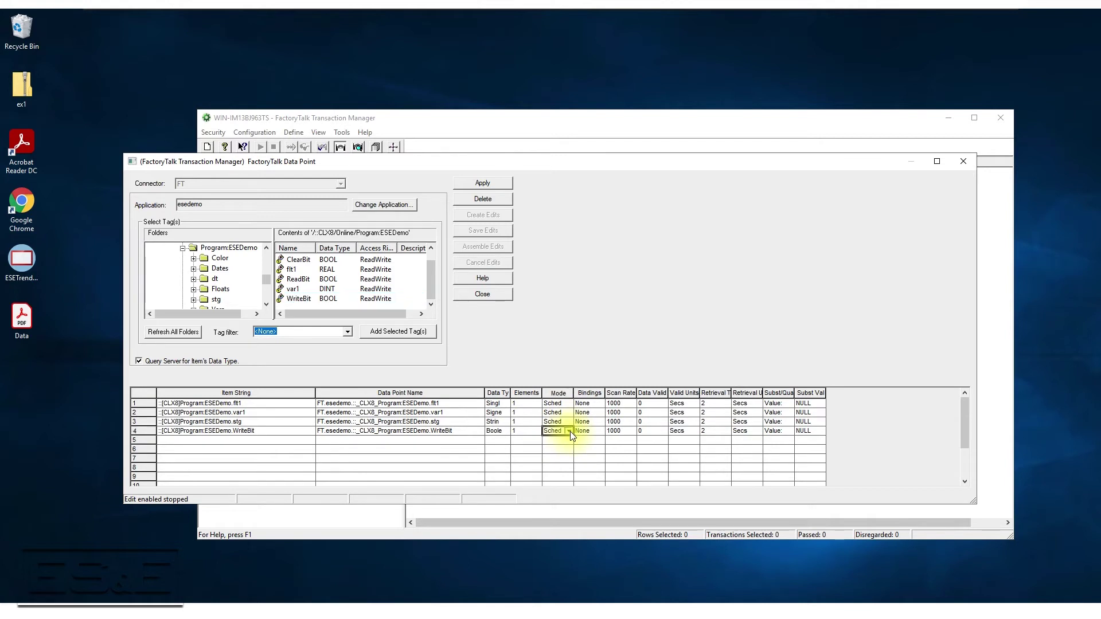
click(569, 432)
click(564, 456)
click(491, 184)
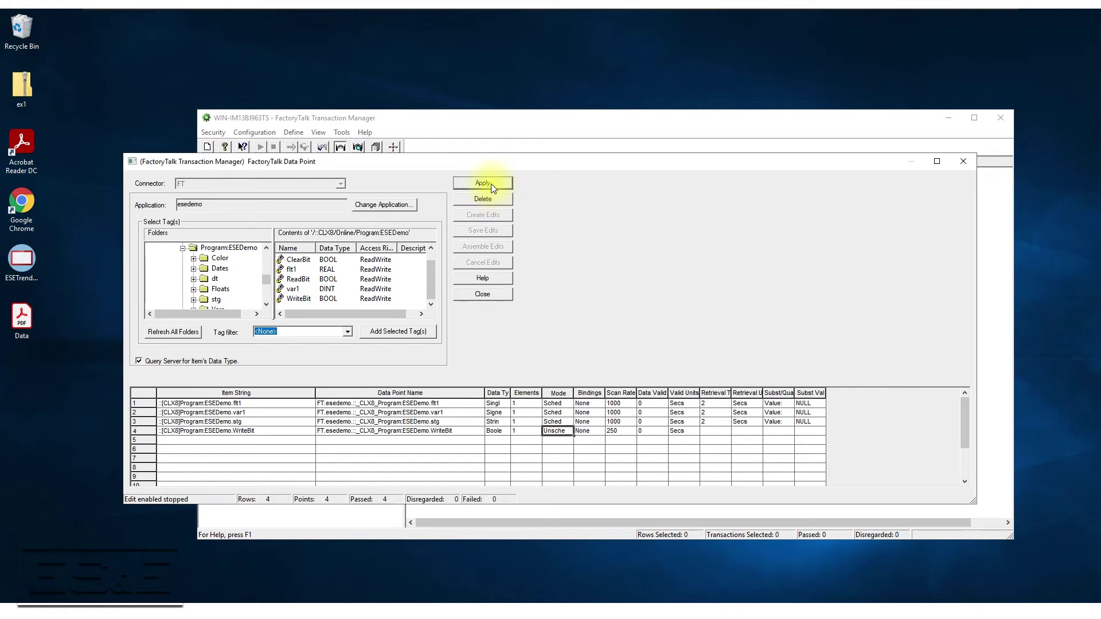
click(493, 295)
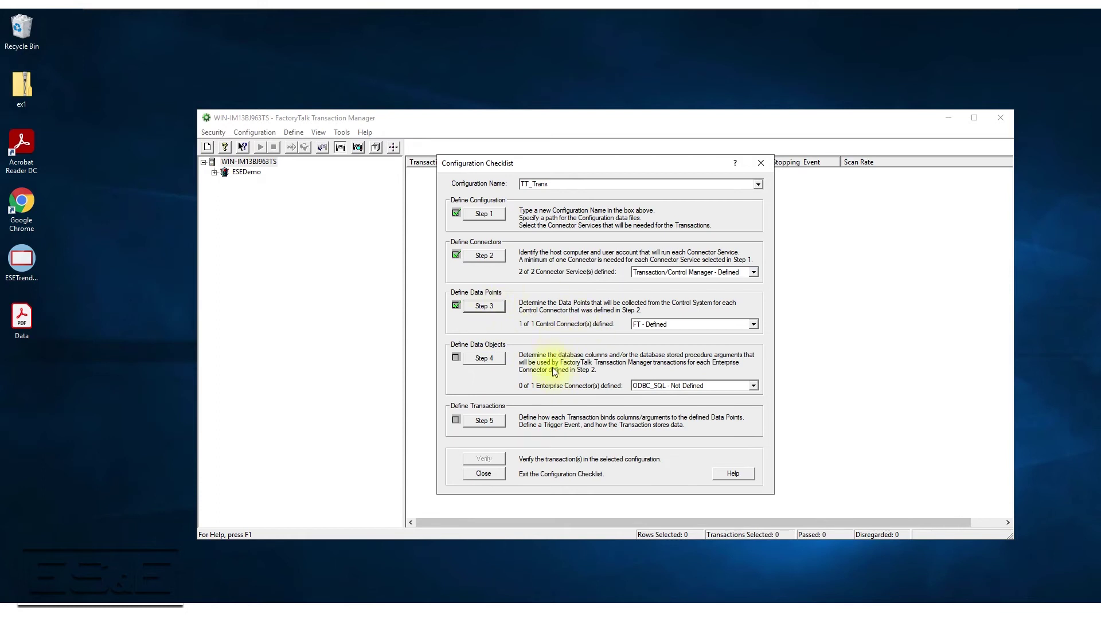
Start defining the data objects and name the new ODBC data object ESEDemo.
click(489, 359)
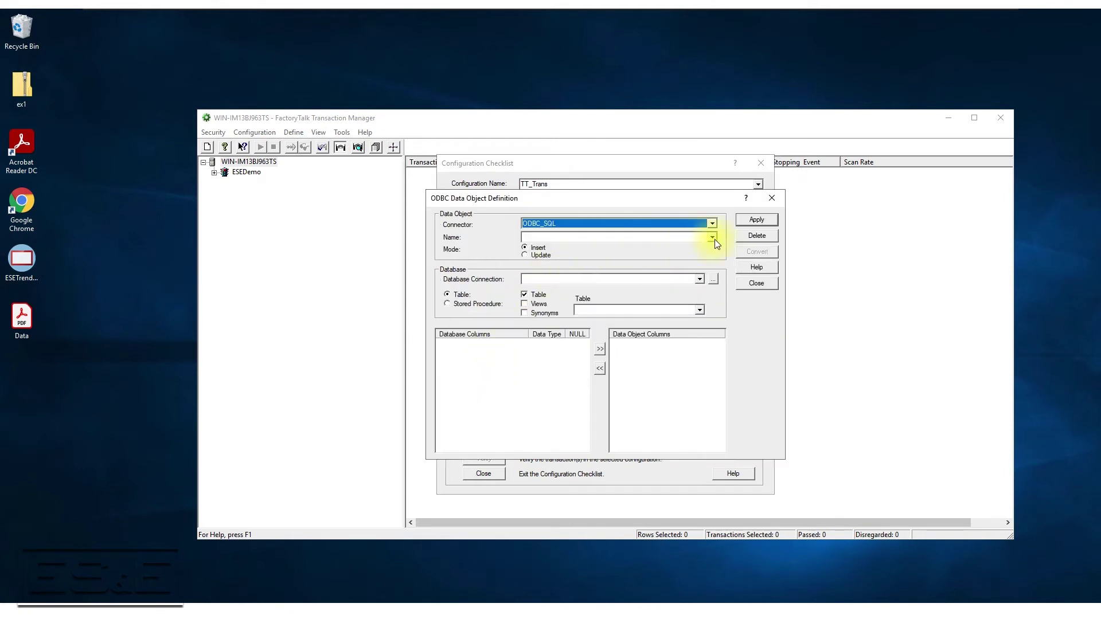
click(713, 238)
click(713, 238)
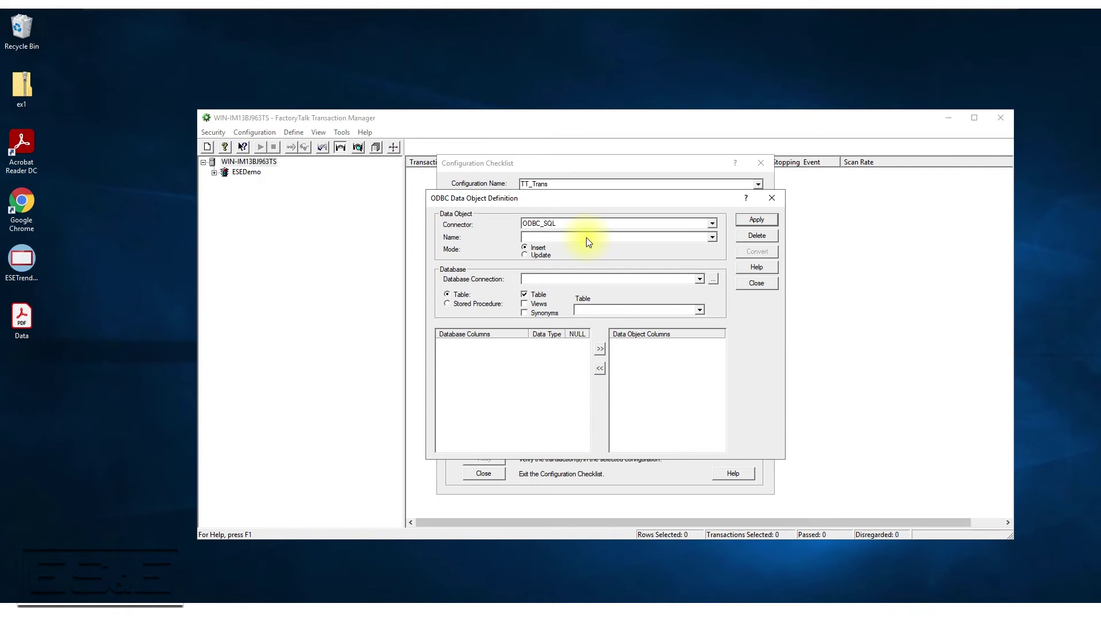
text(ESEDemo)
Define a database connection with the ESEDemo system DSN, user name sa and the account password.
click(700, 280)
click(713, 280)
click(713, 280)
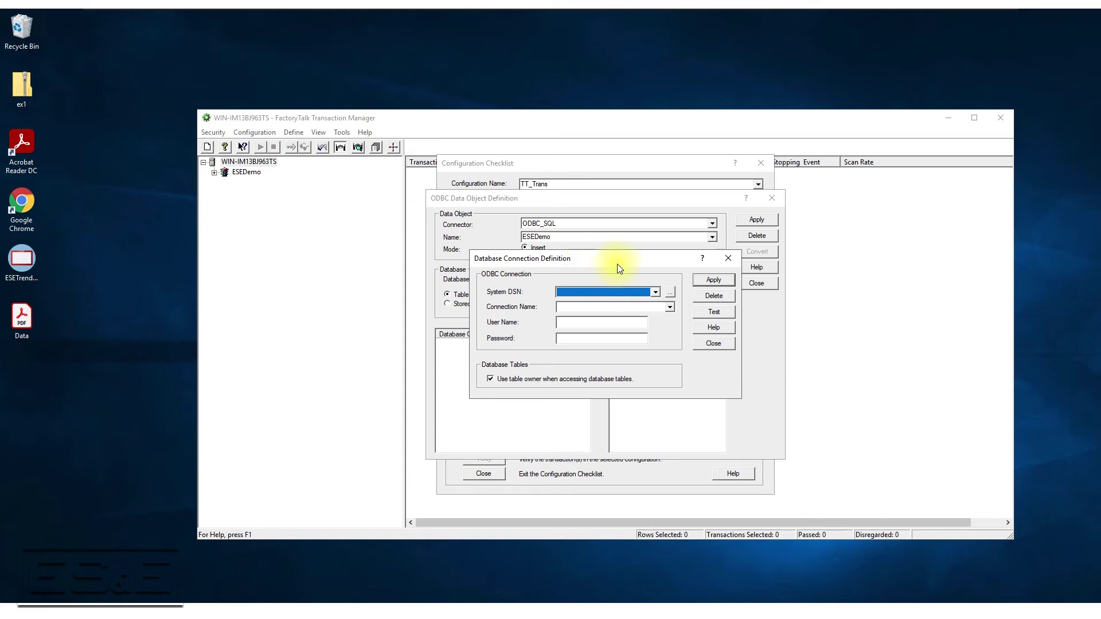
click(655, 293)
click(612, 301)
click(596, 324)
text(sa)
key(Tab)
text(*********)
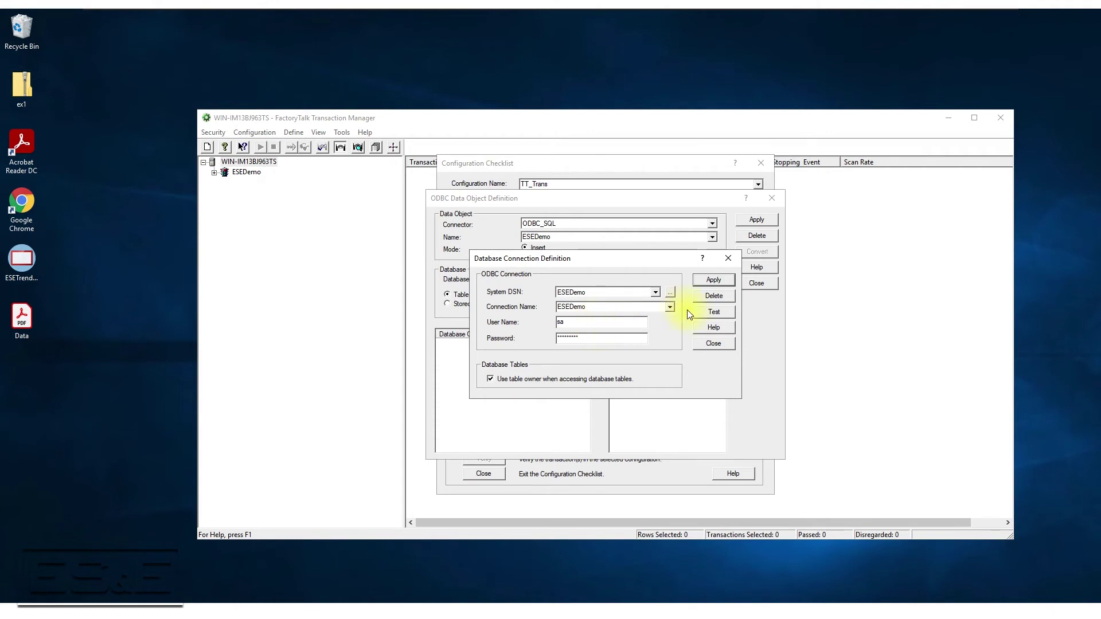
Test the ESEDemo database connection, apply it, and return to the data object definition.
click(718, 313)
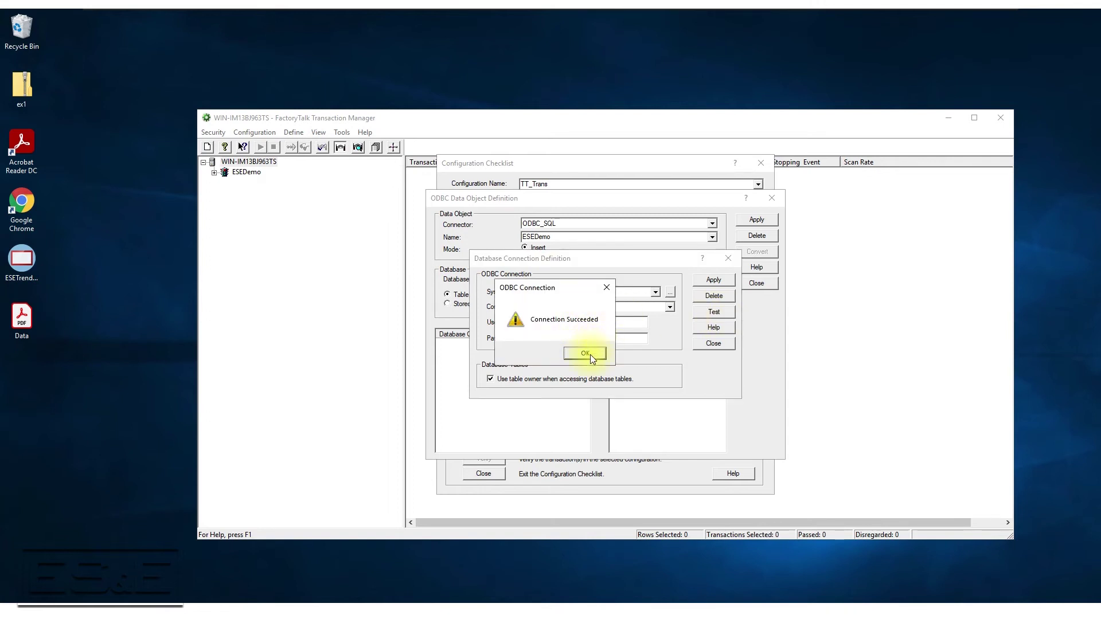
click(585, 354)
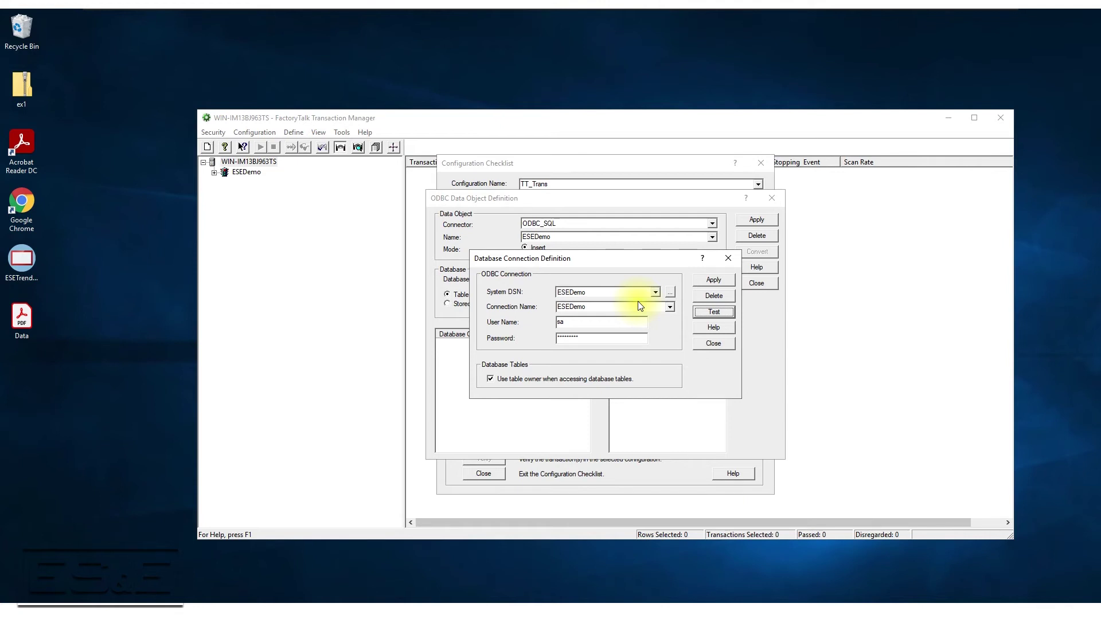
click(714, 279)
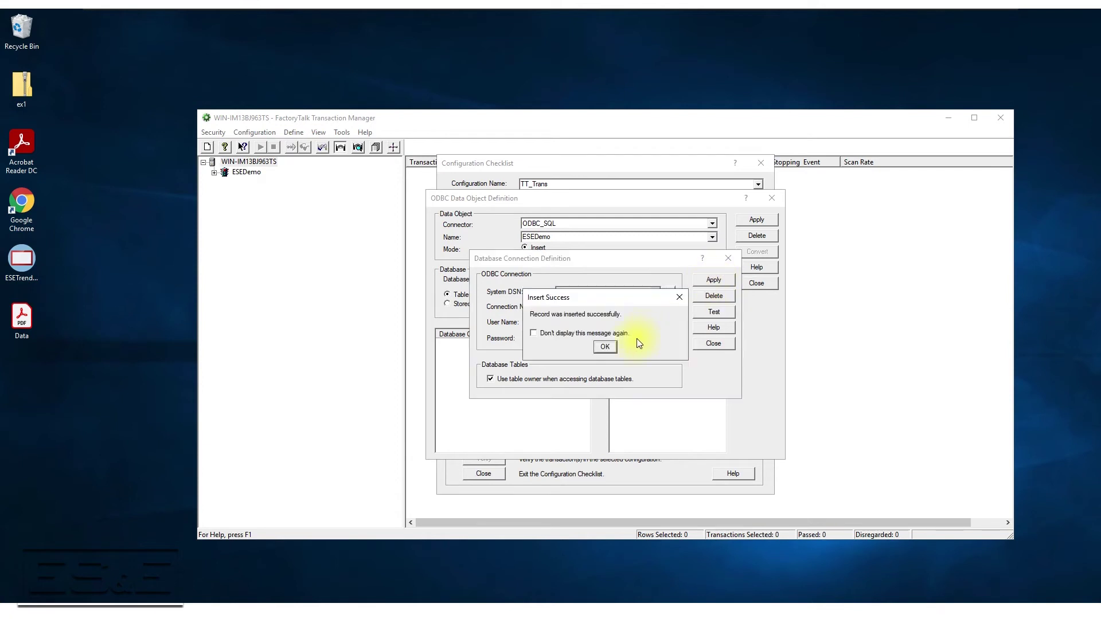
click(605, 347)
click(711, 344)
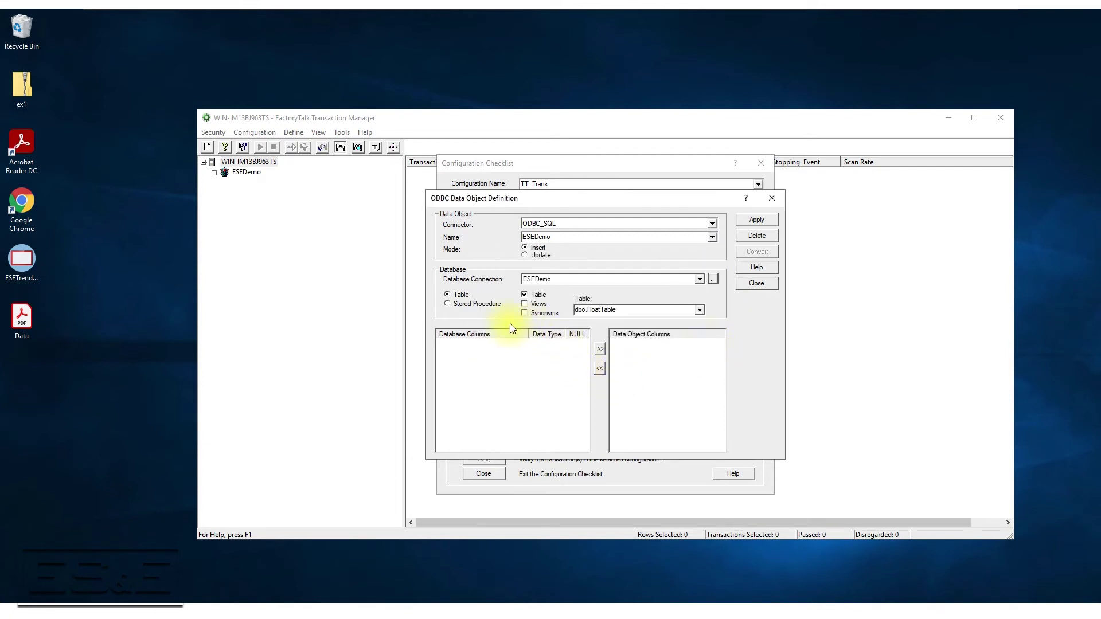
Check dbo.TestTable's columns in SQL Server Management Studio and select that table for the ESEDemo data object in FactoryTalk Transaction Manager.
click(700, 312)
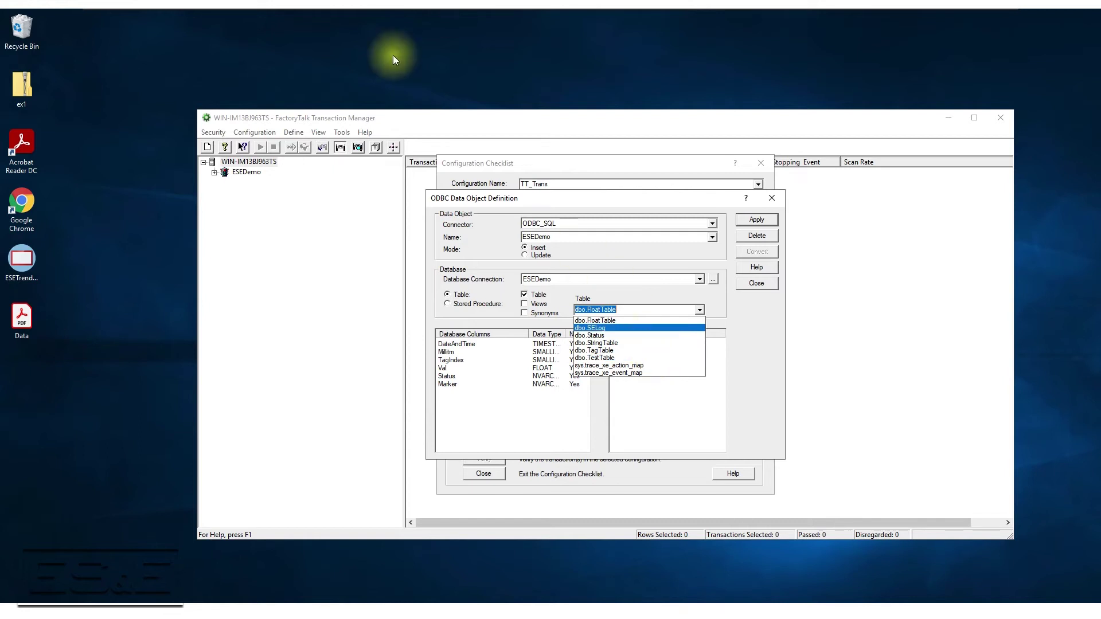
mouse_move(374, 8)
click(459, 18)
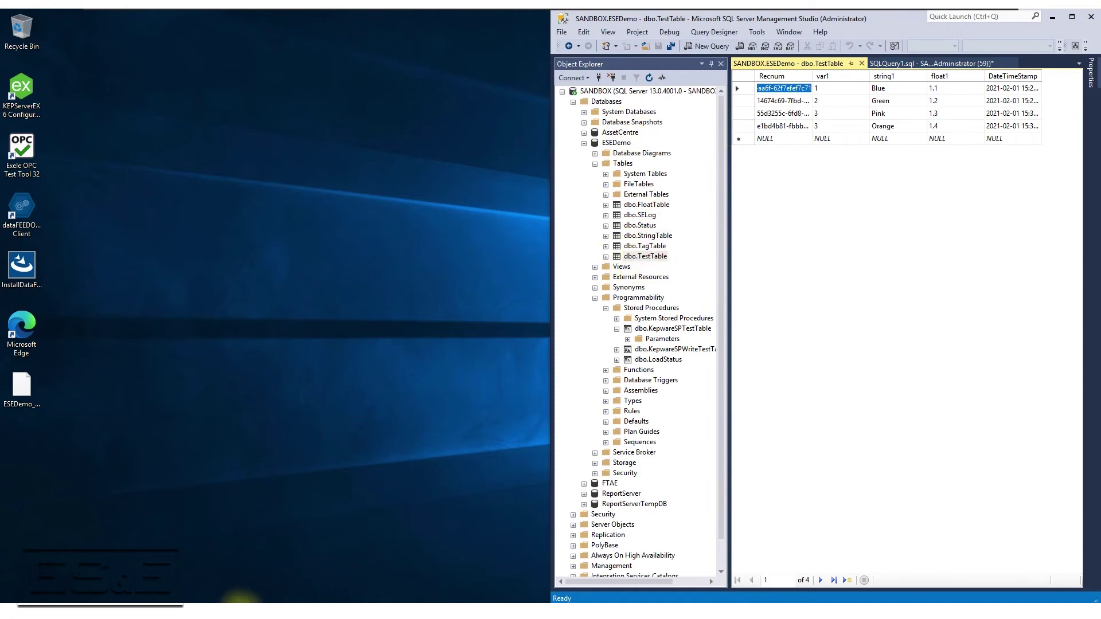
key(alt+Tab)
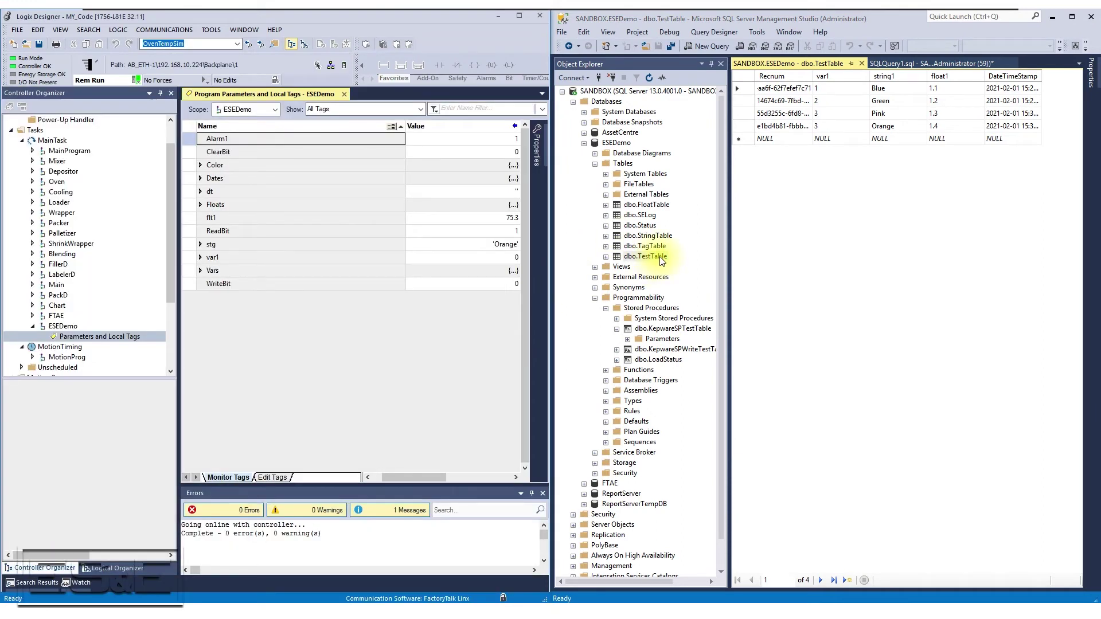
click(607, 257)
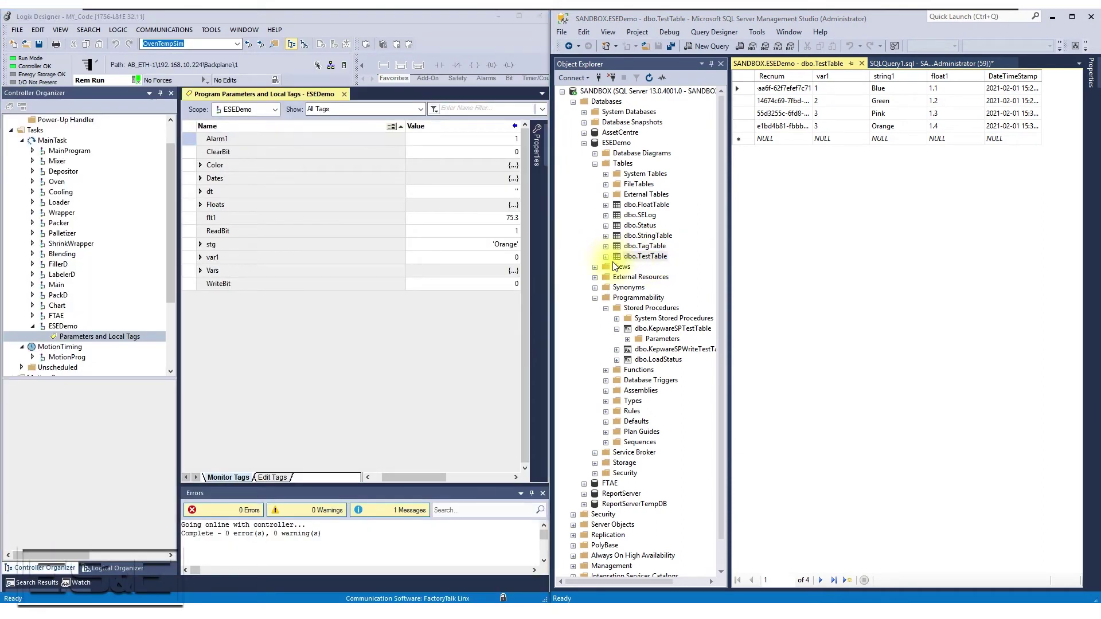
click(617, 267)
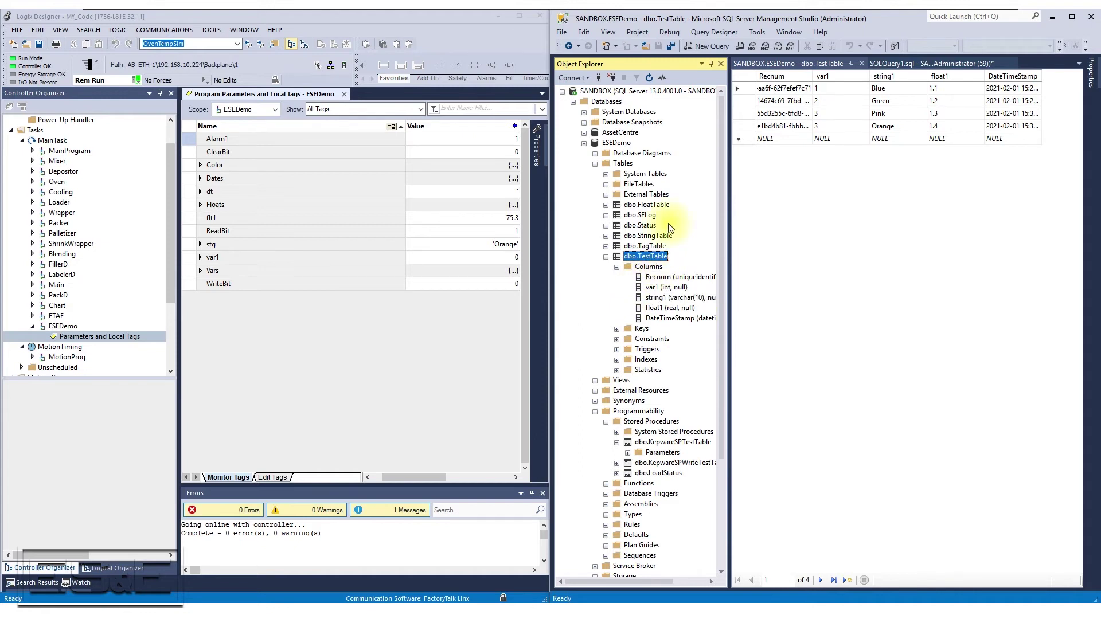
click(686, 18)
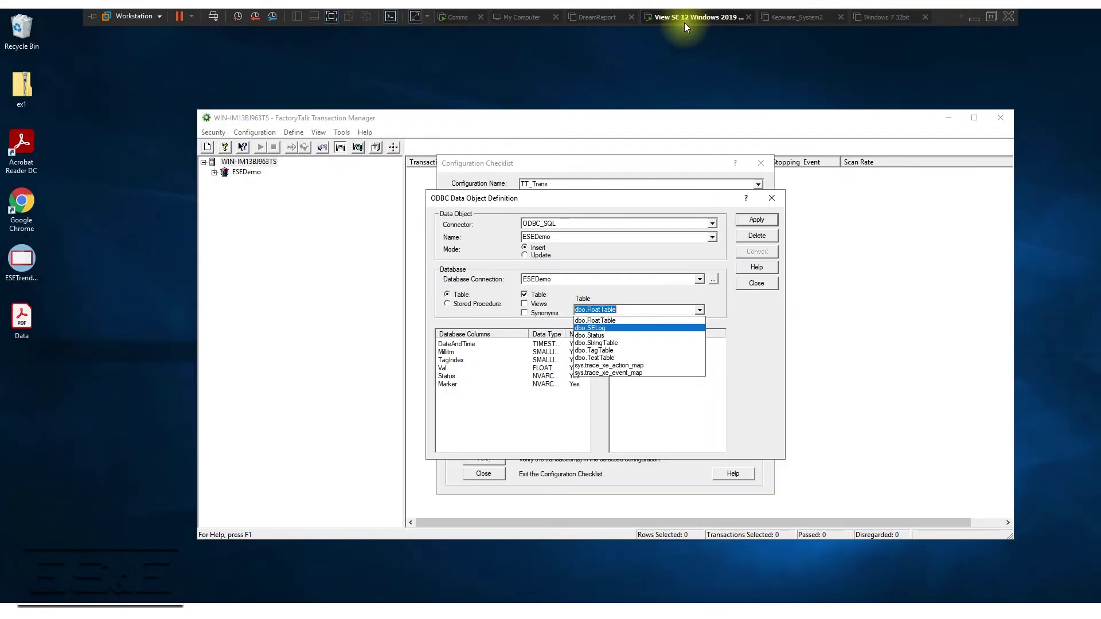
click(607, 357)
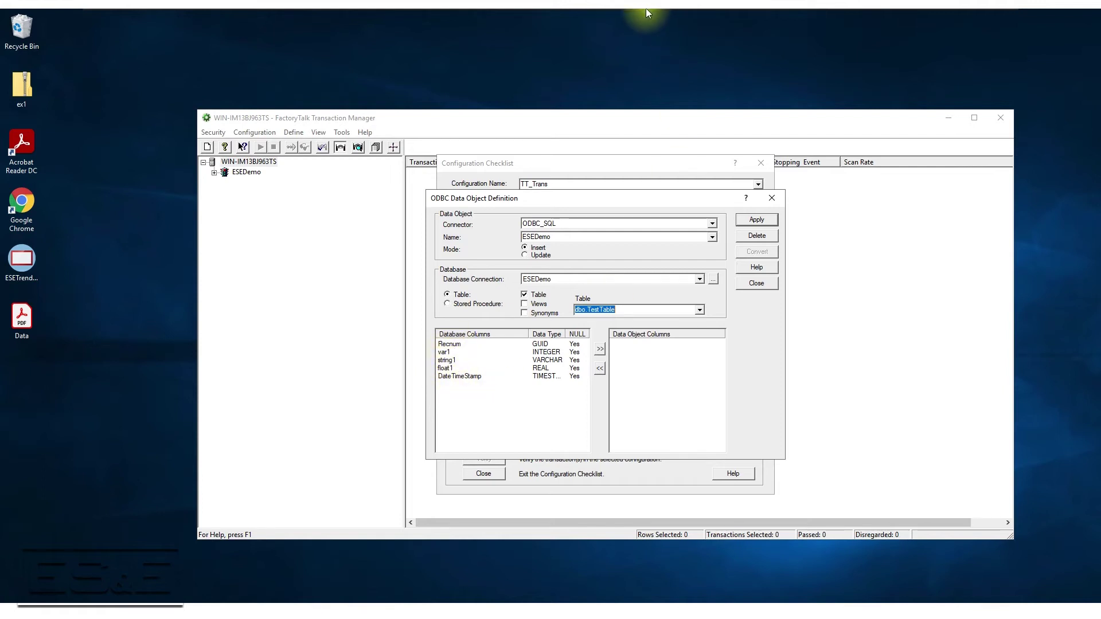
Add the var1, string1 and float1 columns to the ESEDemo data object, apply the definition and close it.
mouse_move(646, 9)
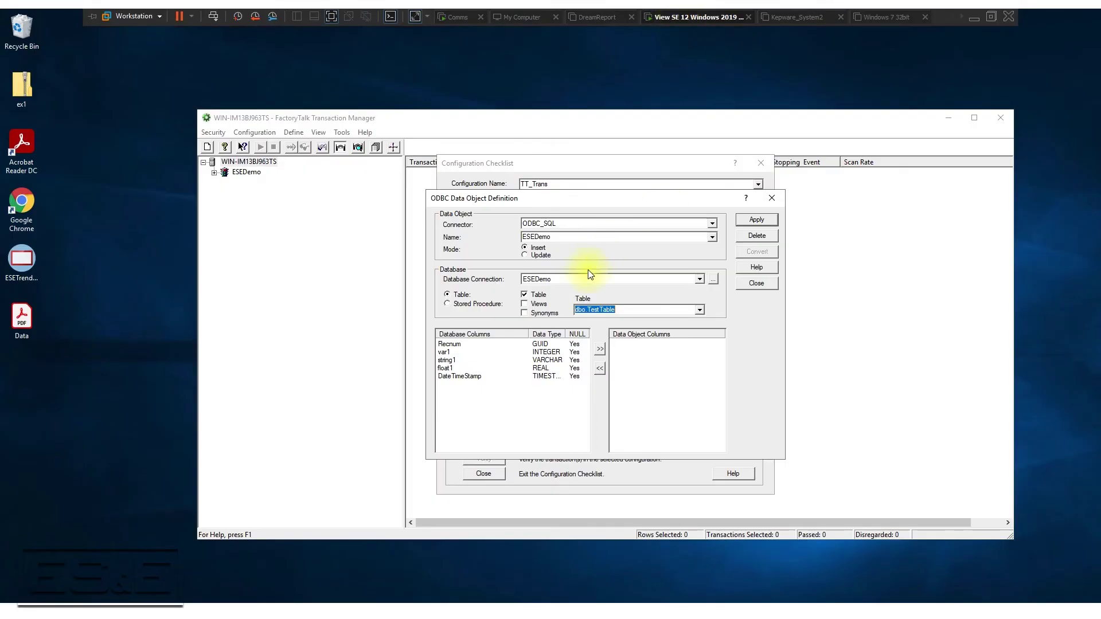
click(451, 353)
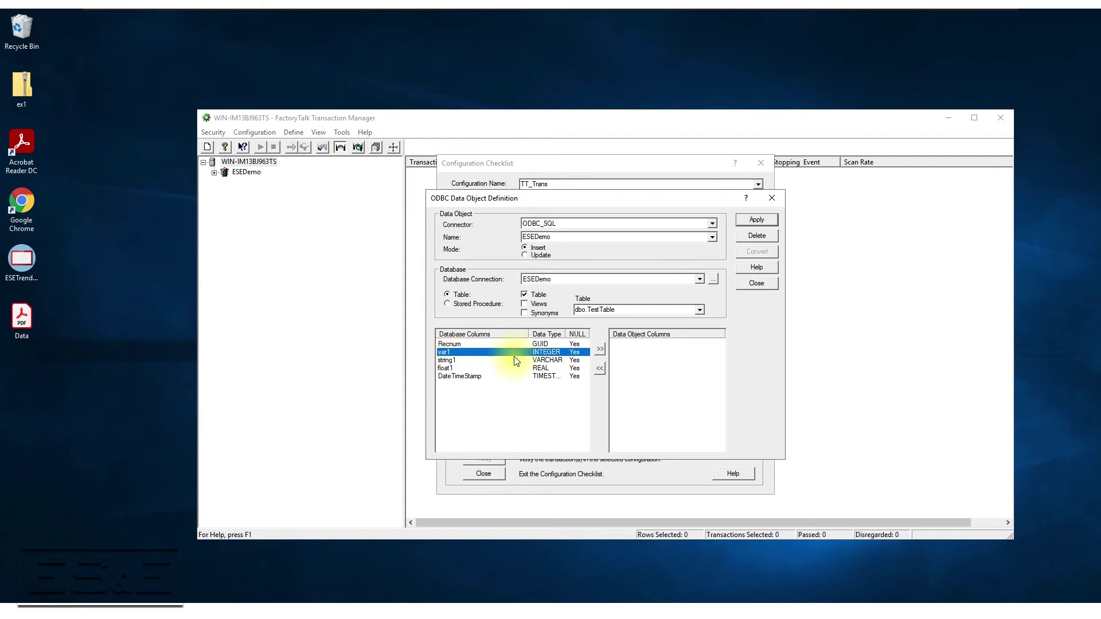
click(600, 350)
click(448, 360)
click(599, 350)
click(450, 368)
click(599, 350)
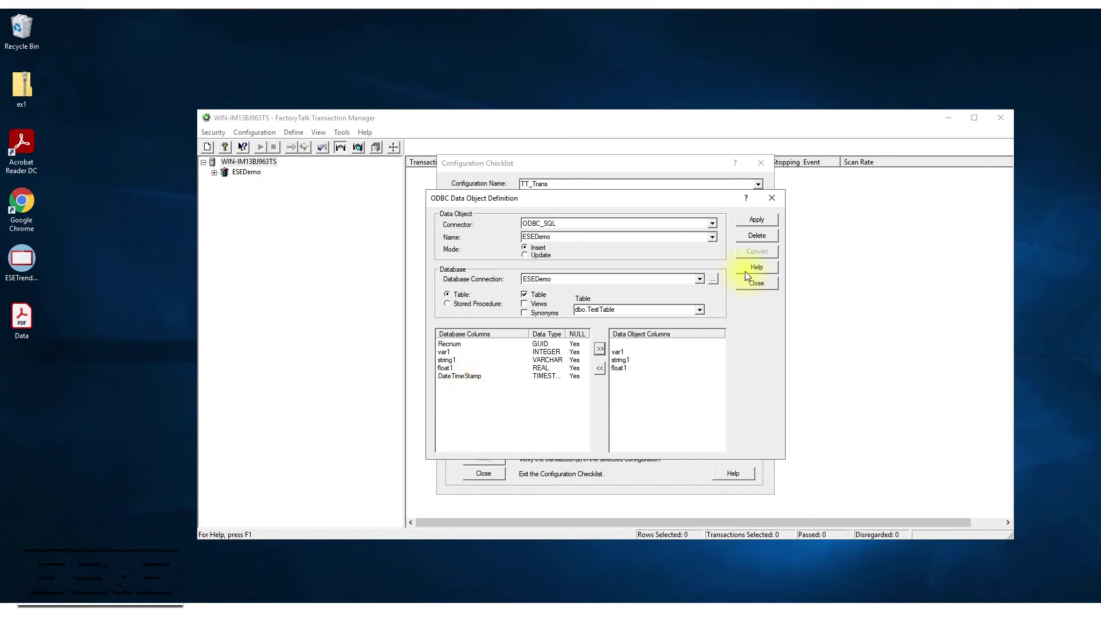
click(755, 219)
click(608, 346)
click(757, 284)
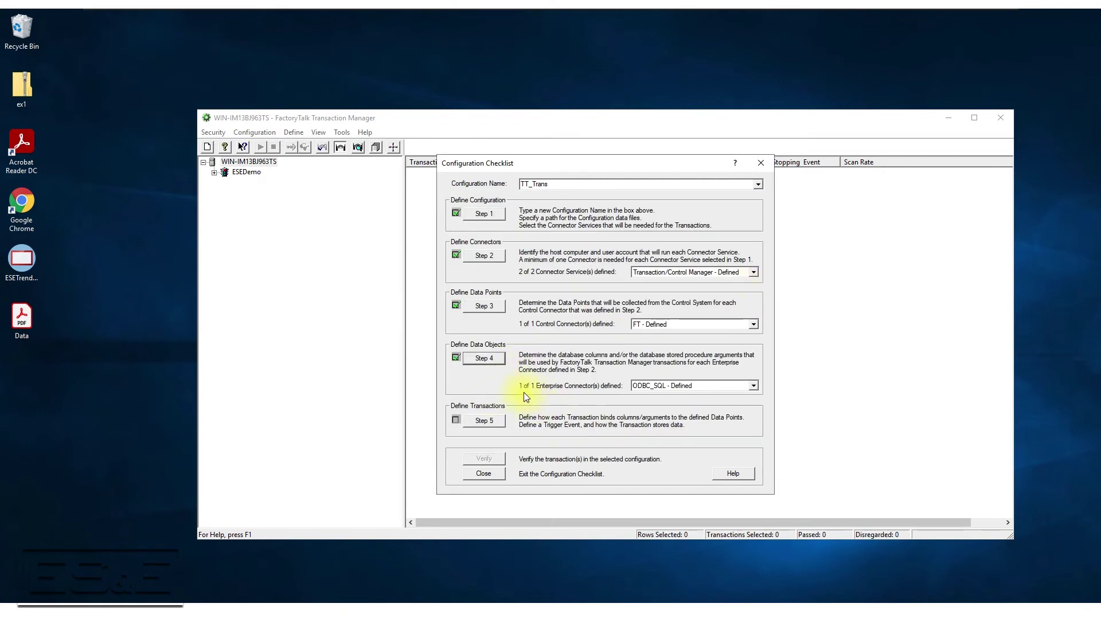
Define a transaction named WriteTrans on the ESEDemo data object, using the real time thread and with its status enabled.
click(488, 421)
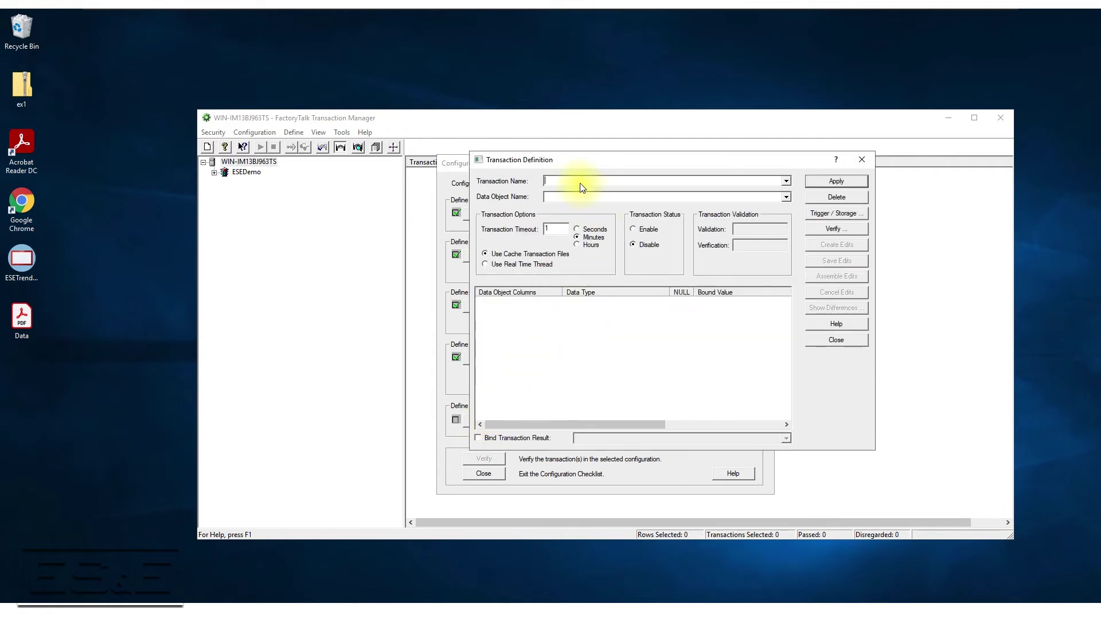
text(WriteTrans)
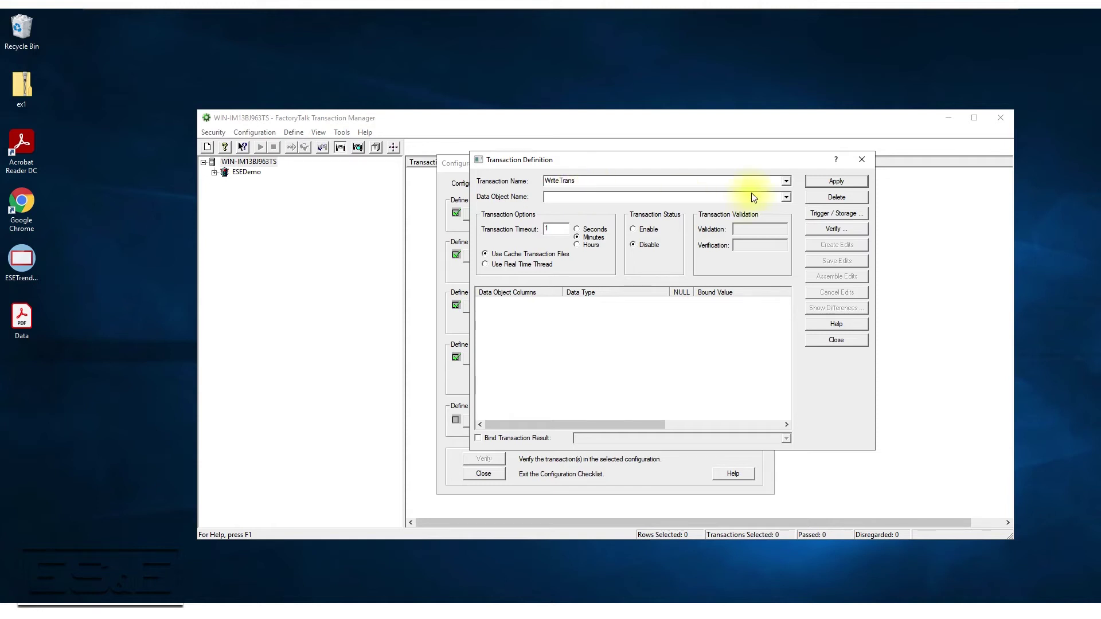
click(785, 197)
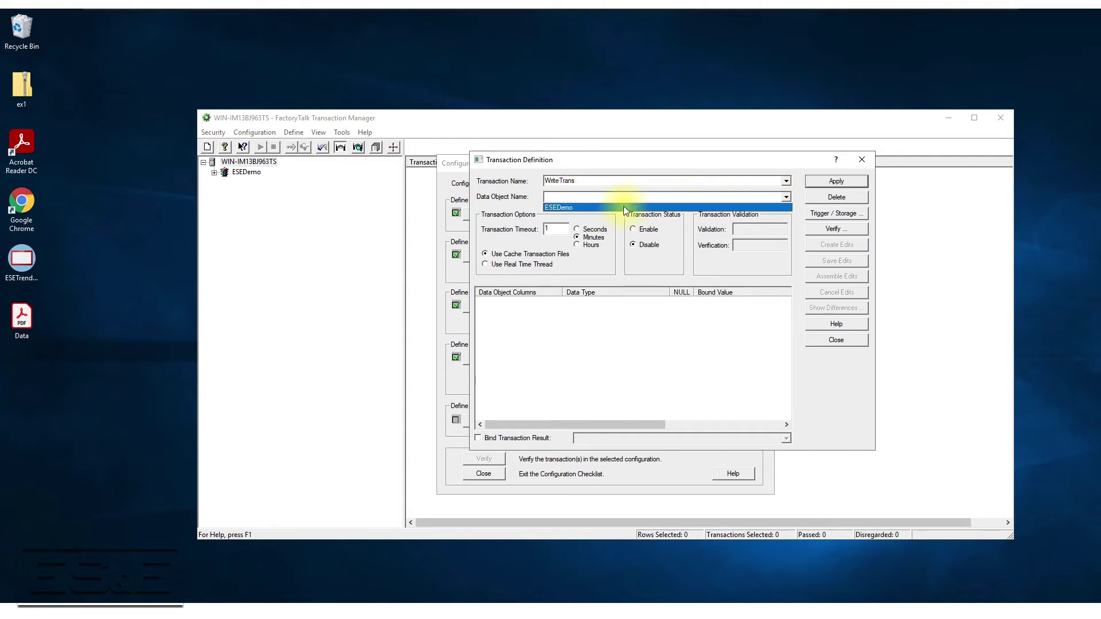
click(616, 208)
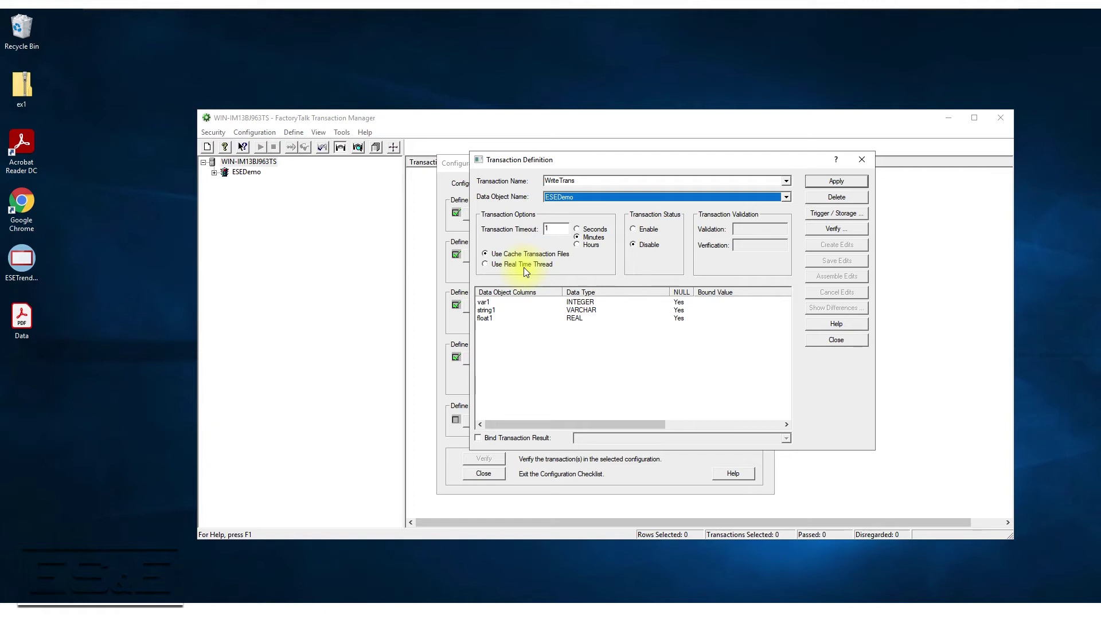
click(525, 266)
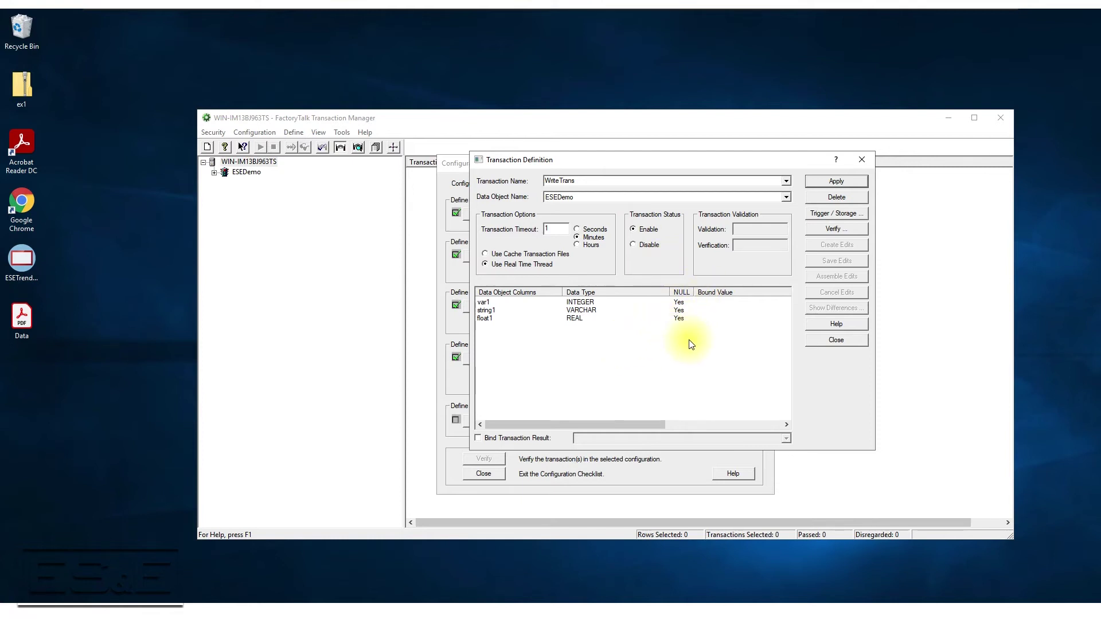
Bind the var1, string1 and float1 columns to the ESEDemo program's var1, stg and flt1 data points respectively.
click(539, 303)
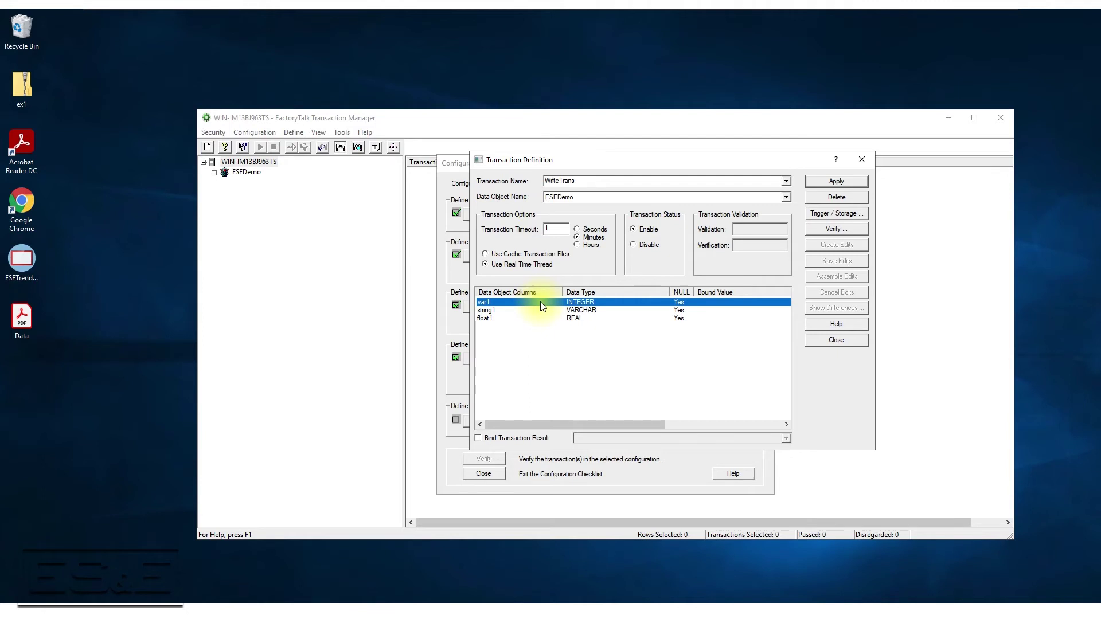
right_click(540, 302)
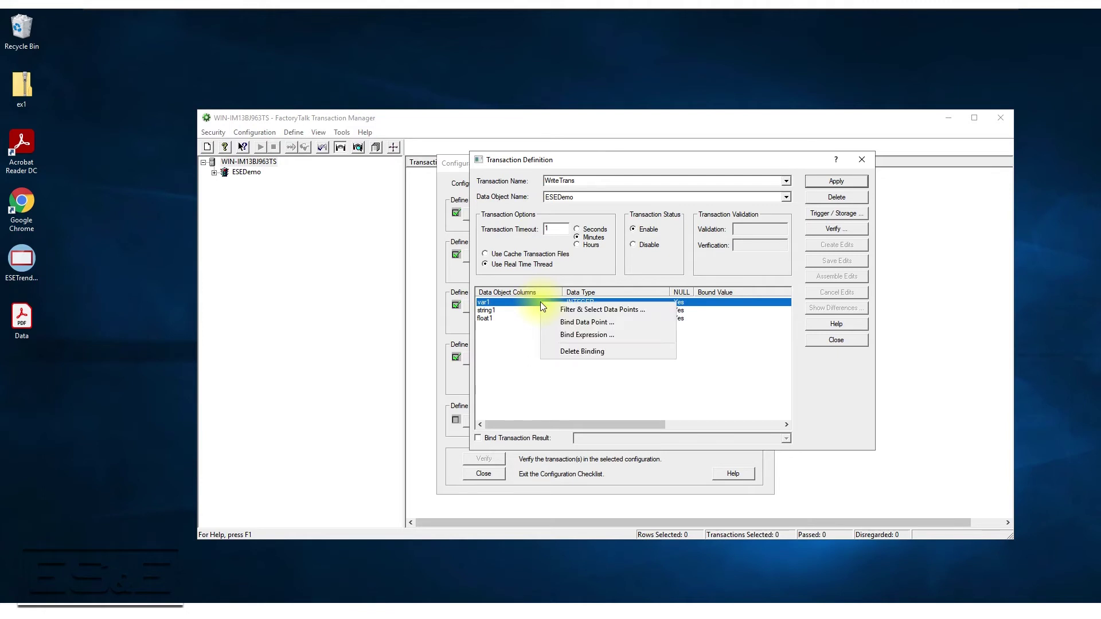
click(613, 325)
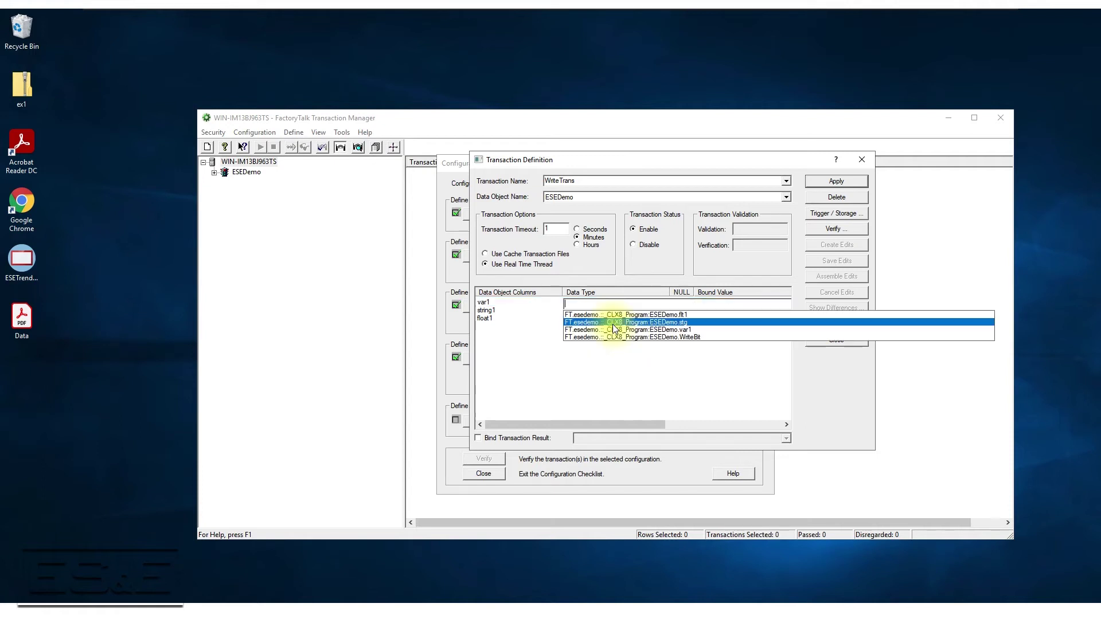
click(647, 332)
right_click(572, 310)
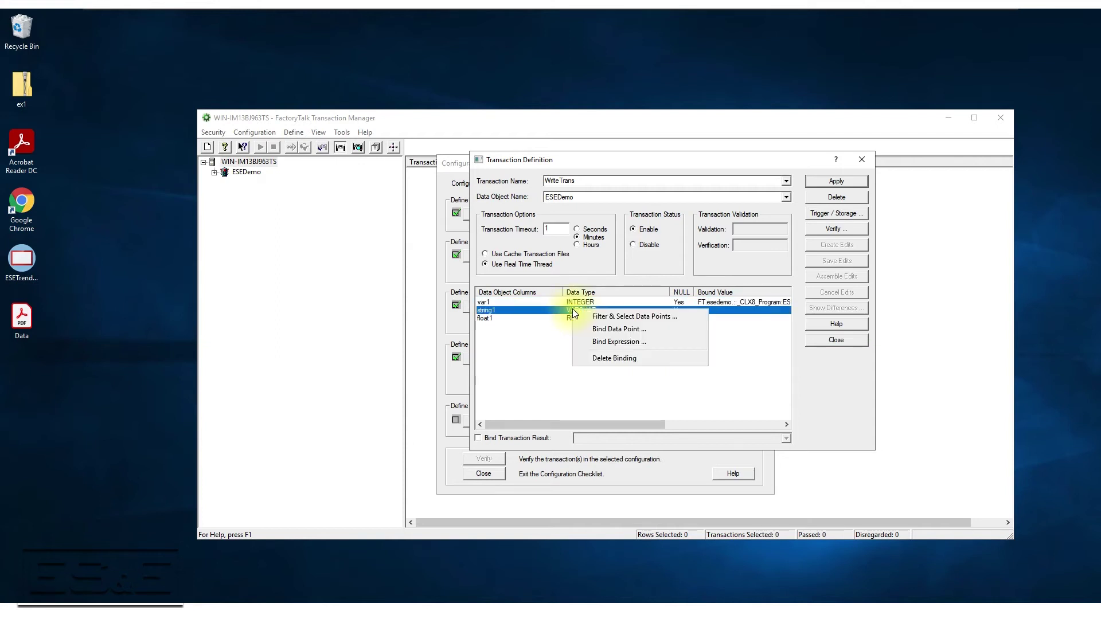
click(607, 331)
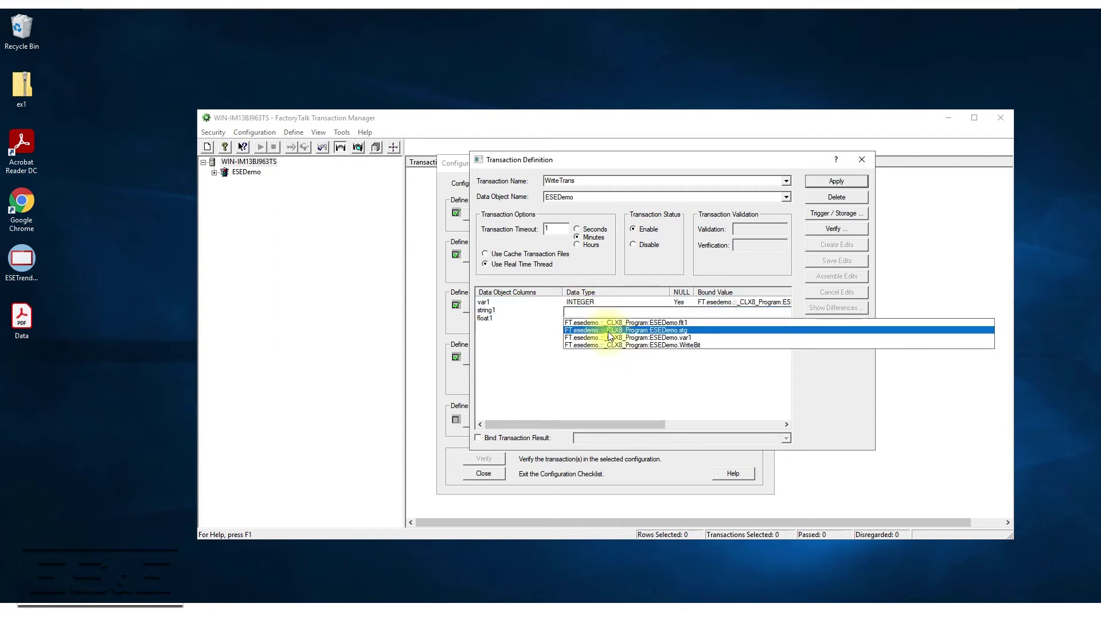
click(607, 332)
right_click(587, 318)
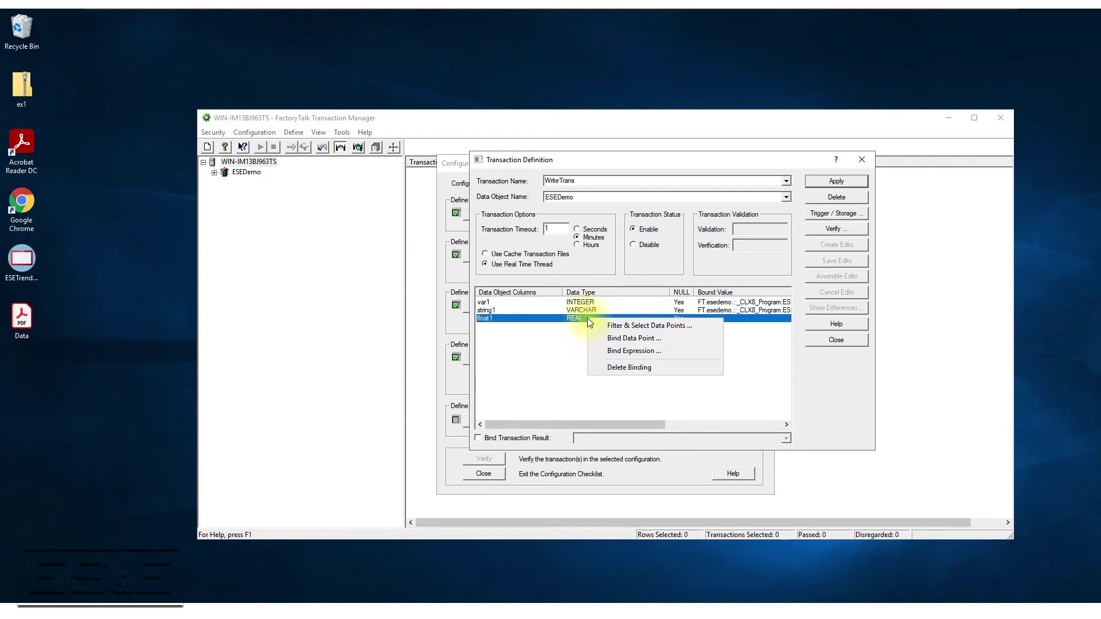
click(608, 339)
click(619, 339)
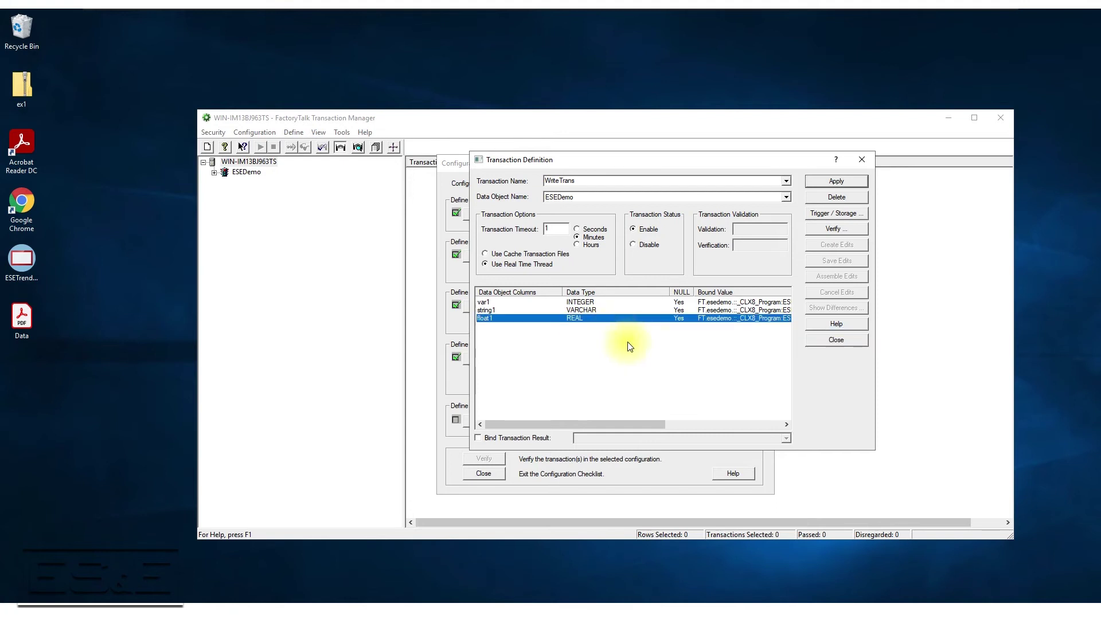
Trigger WriteTrans on the high transition of the ESEDemo.WriteBit unscheduled event, ignoring the first unscheduled event.
click(811, 214)
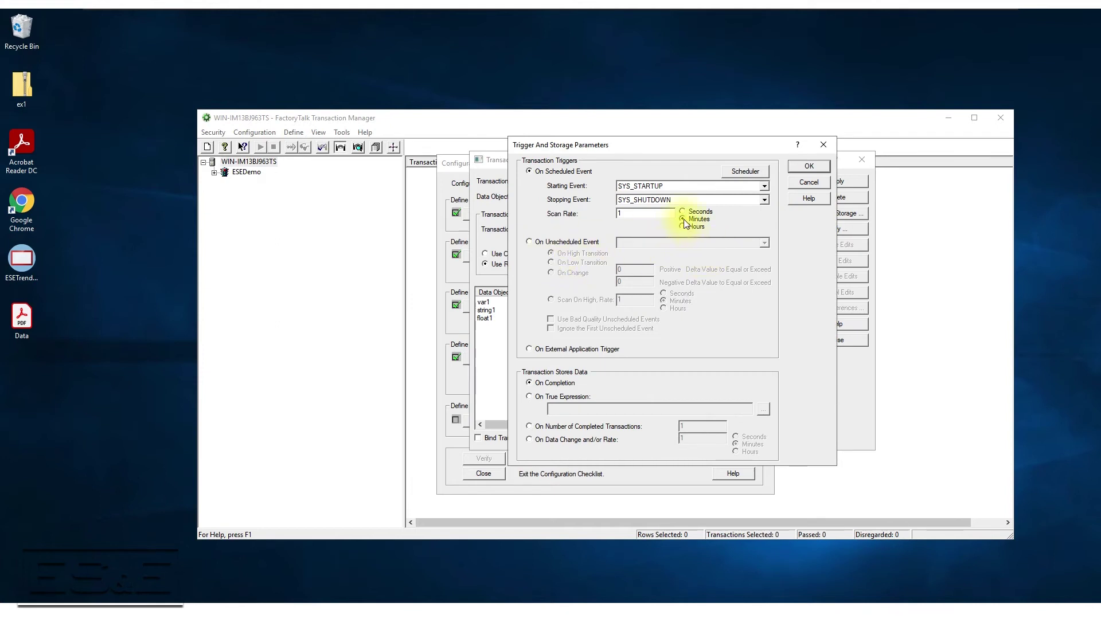
click(529, 242)
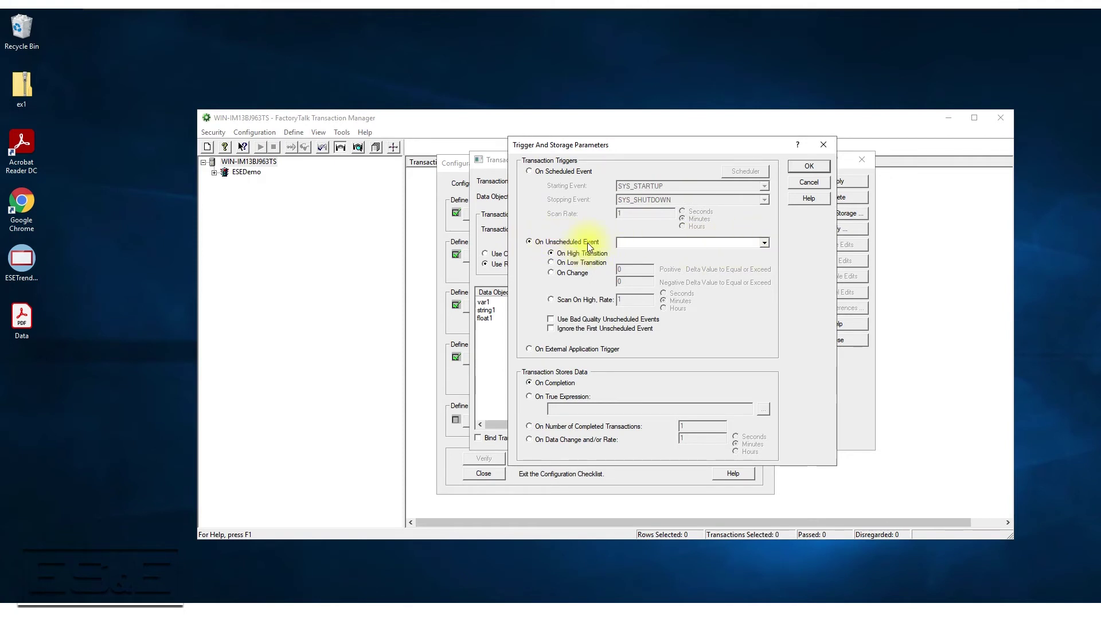
click(764, 243)
click(756, 253)
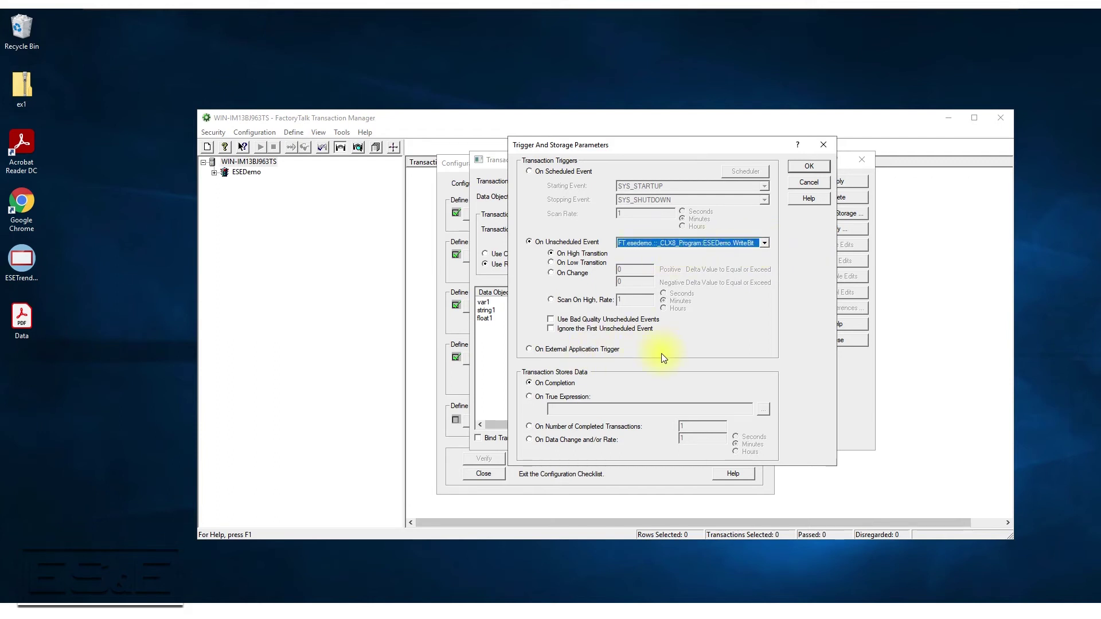
click(549, 330)
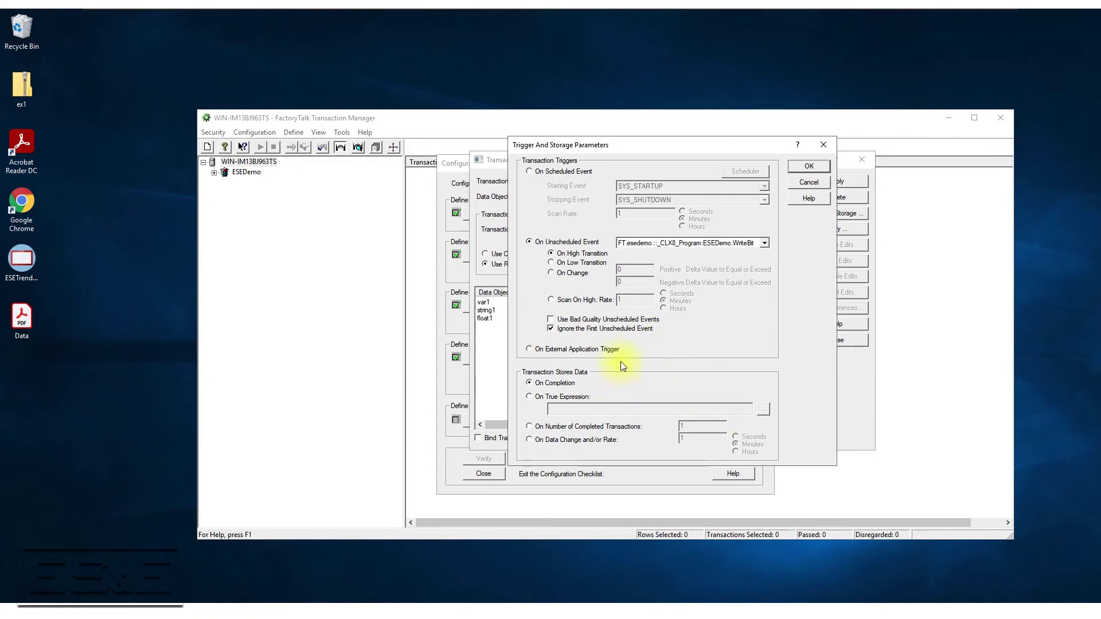
click(811, 167)
click(808, 166)
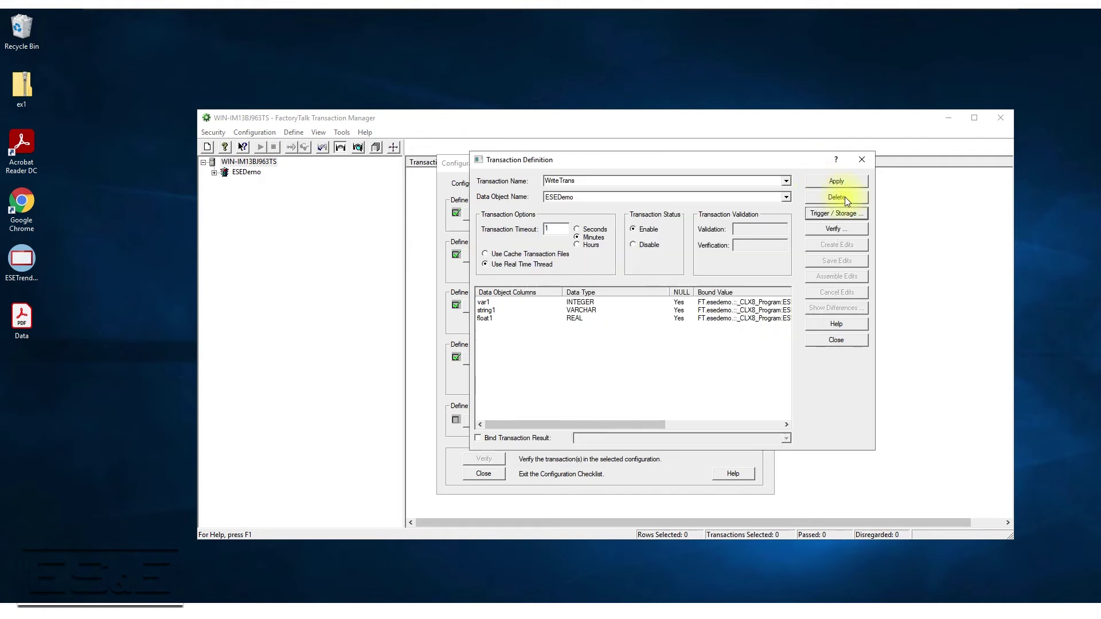
Save and verify the WriteTrans transaction, then close the verification report.
click(842, 229)
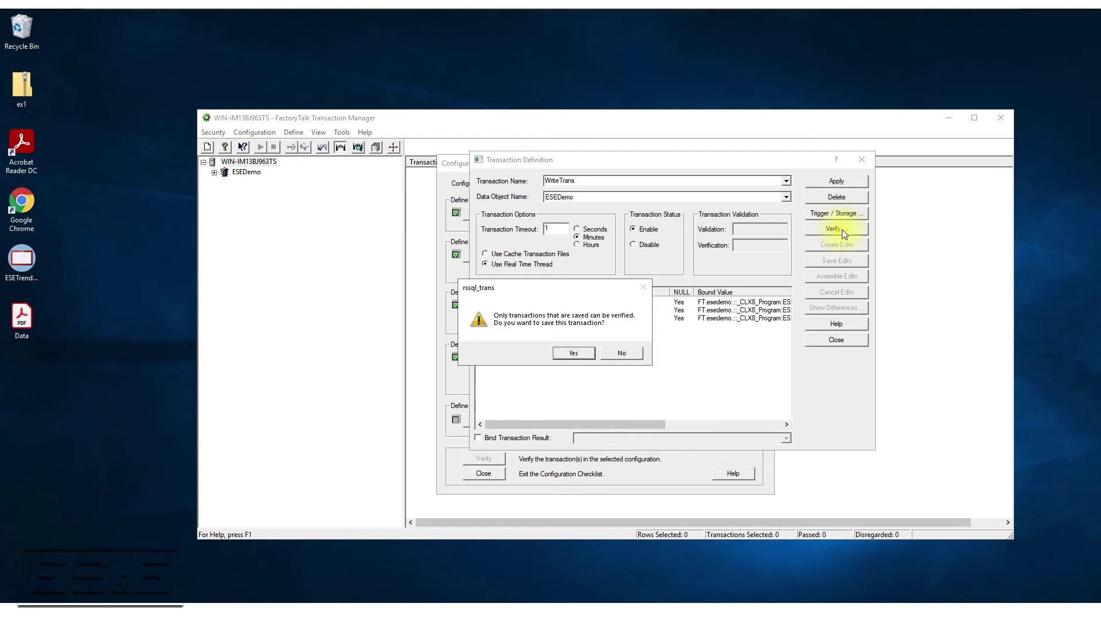
click(584, 356)
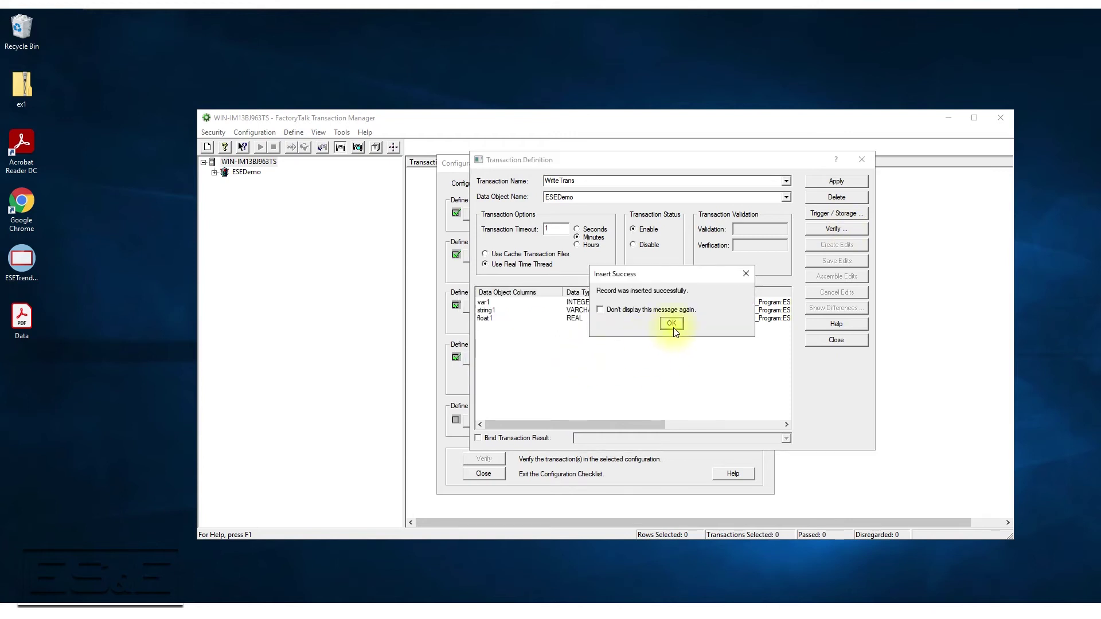
click(676, 322)
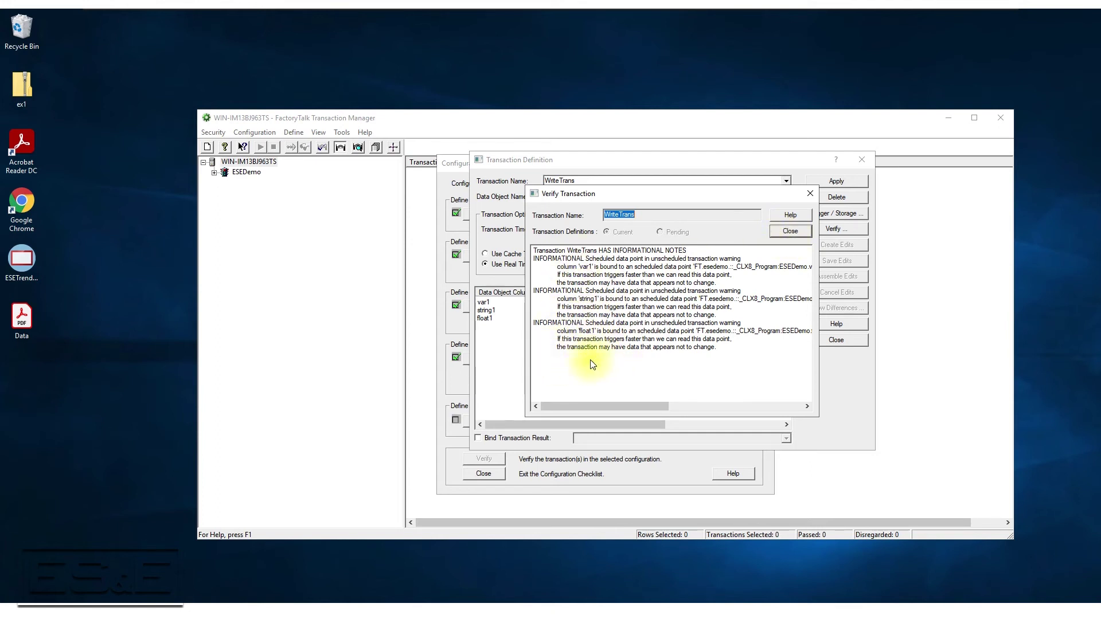
click(794, 233)
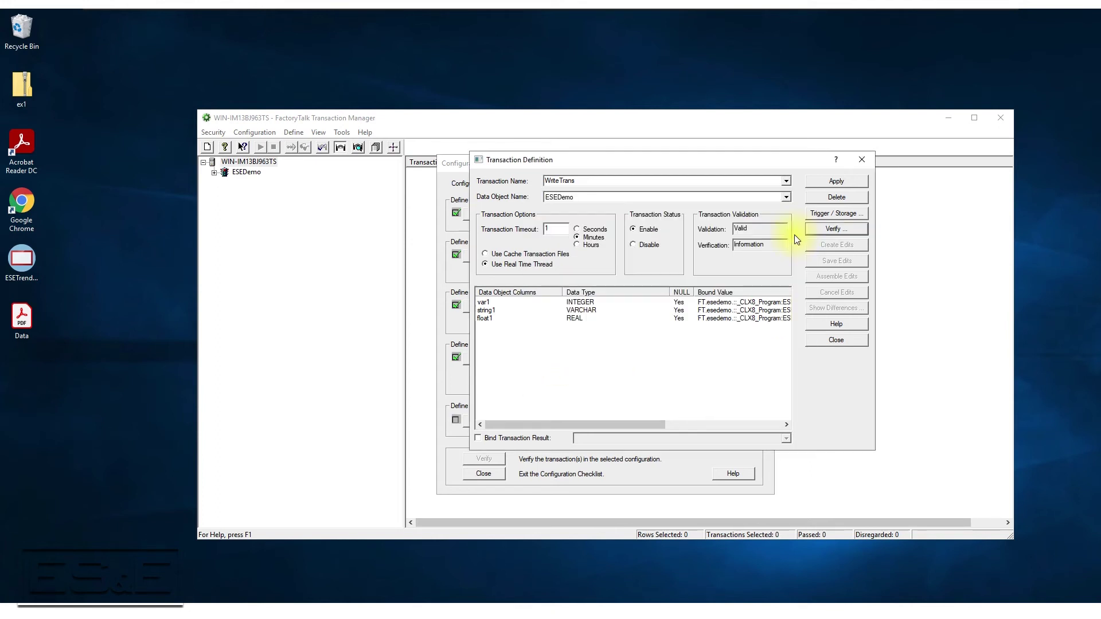
Apply the WriteTrans definition, close it and exit the configuration checklist.
click(844, 184)
click(654, 332)
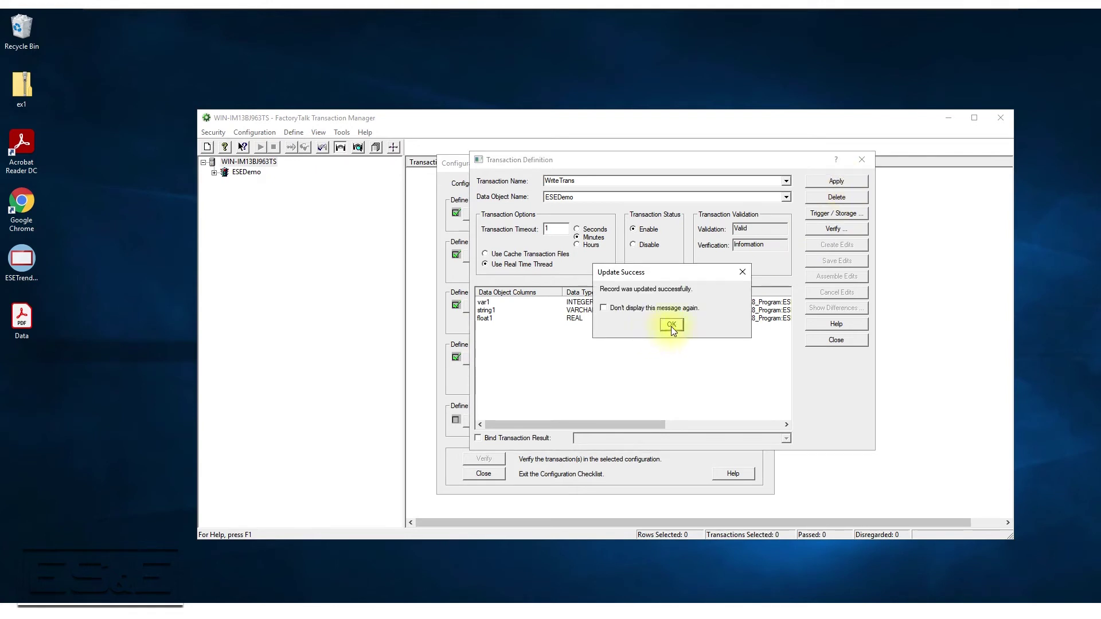
click(672, 325)
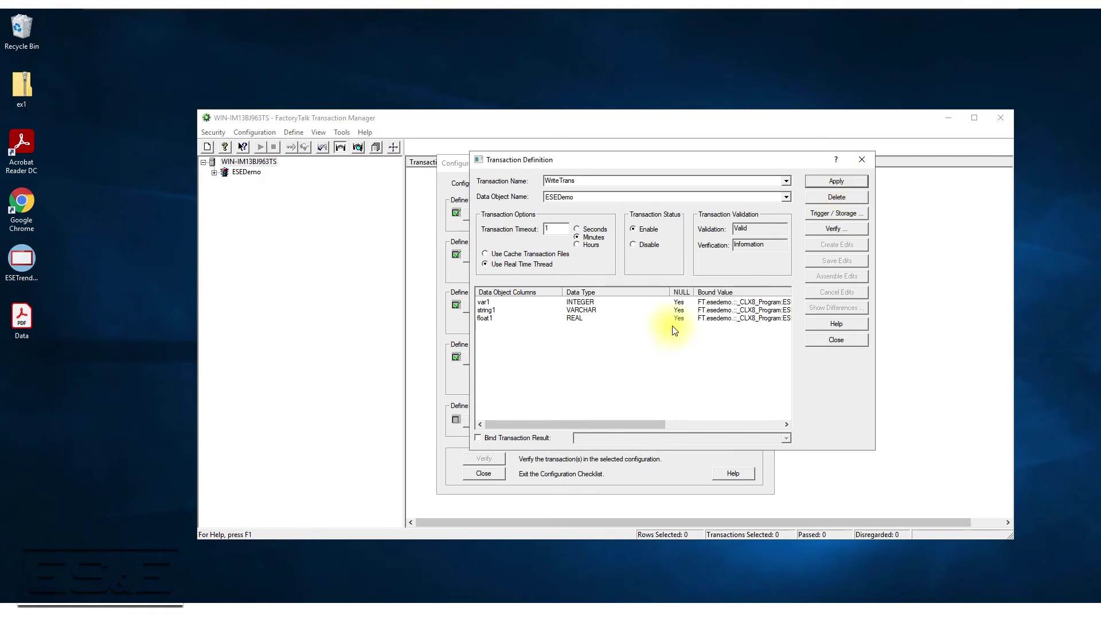
click(832, 341)
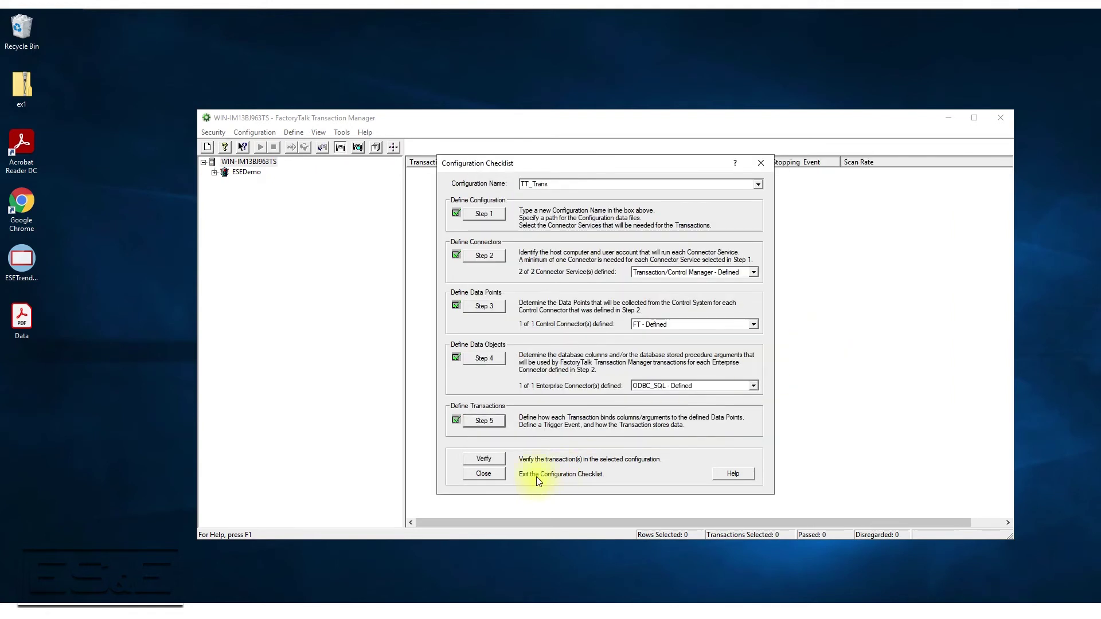
click(484, 474)
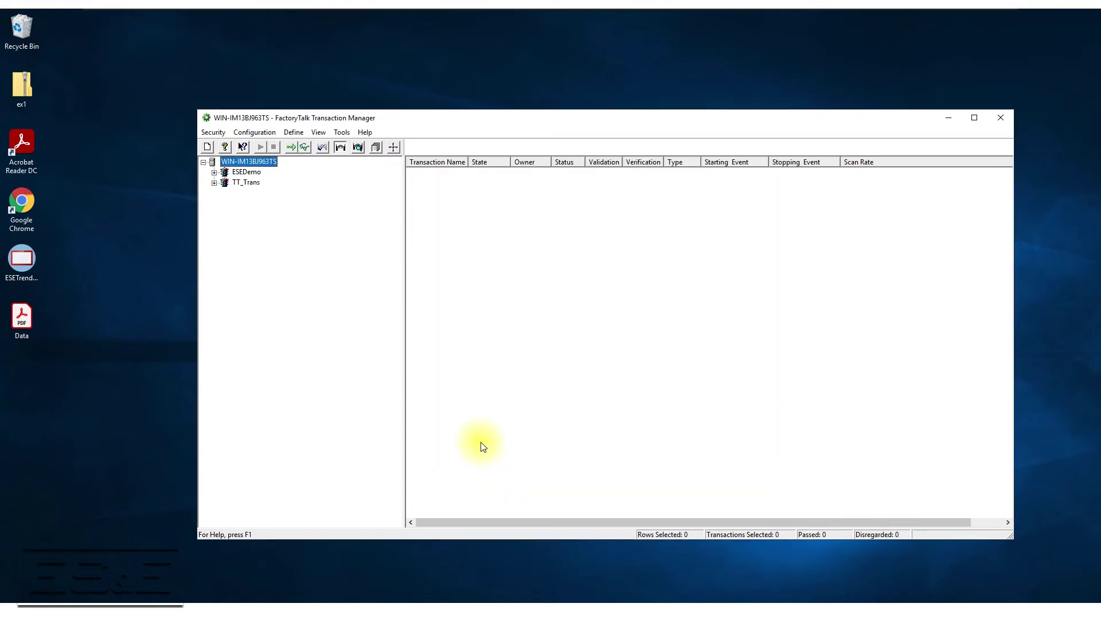
Review the TT_Trans configuration's tree, start the configuration and display its transaction statistics.
click(215, 183)
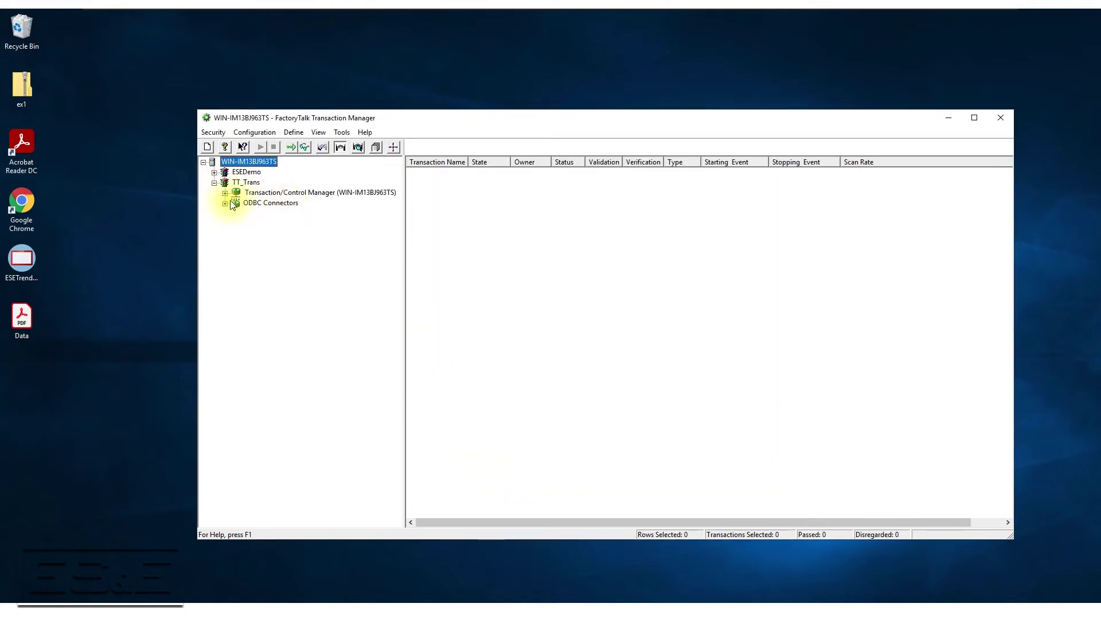
click(225, 203)
click(225, 193)
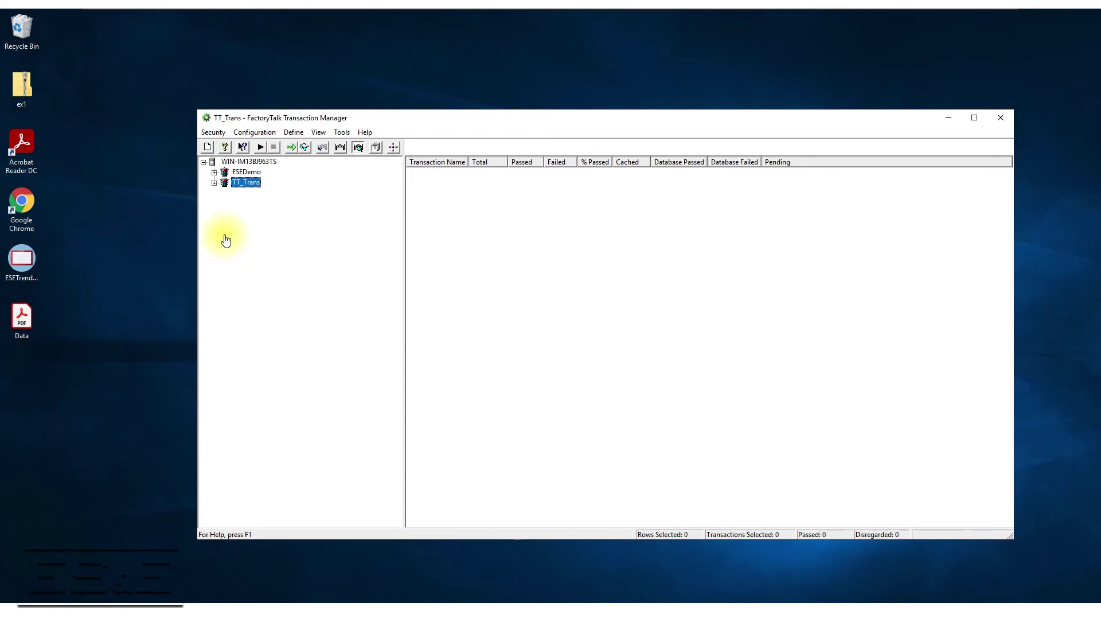
click(261, 148)
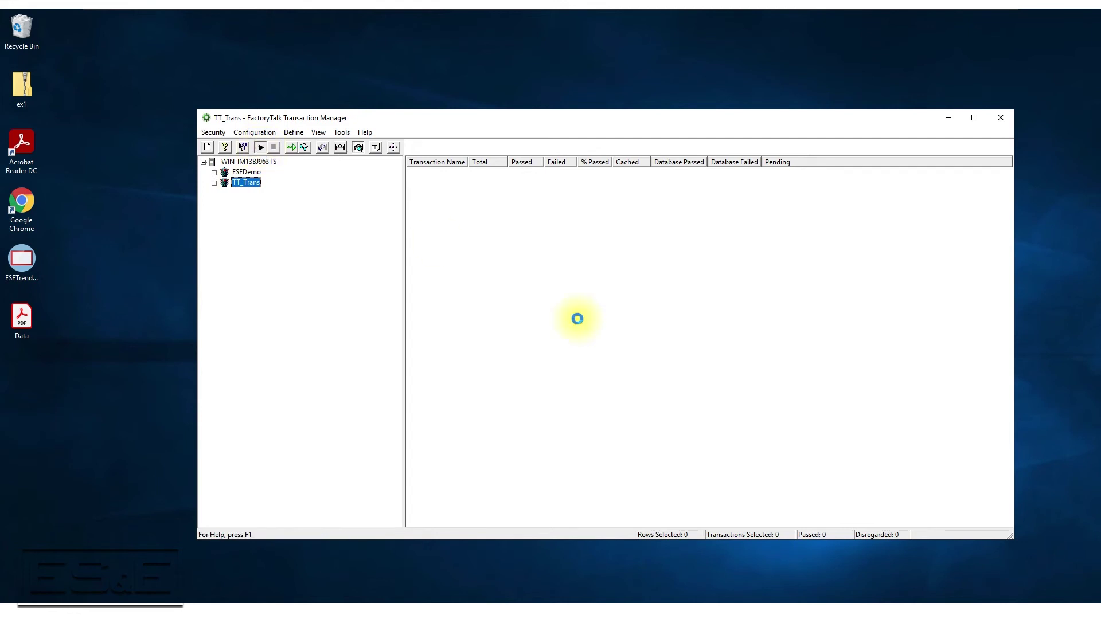
click(608, 356)
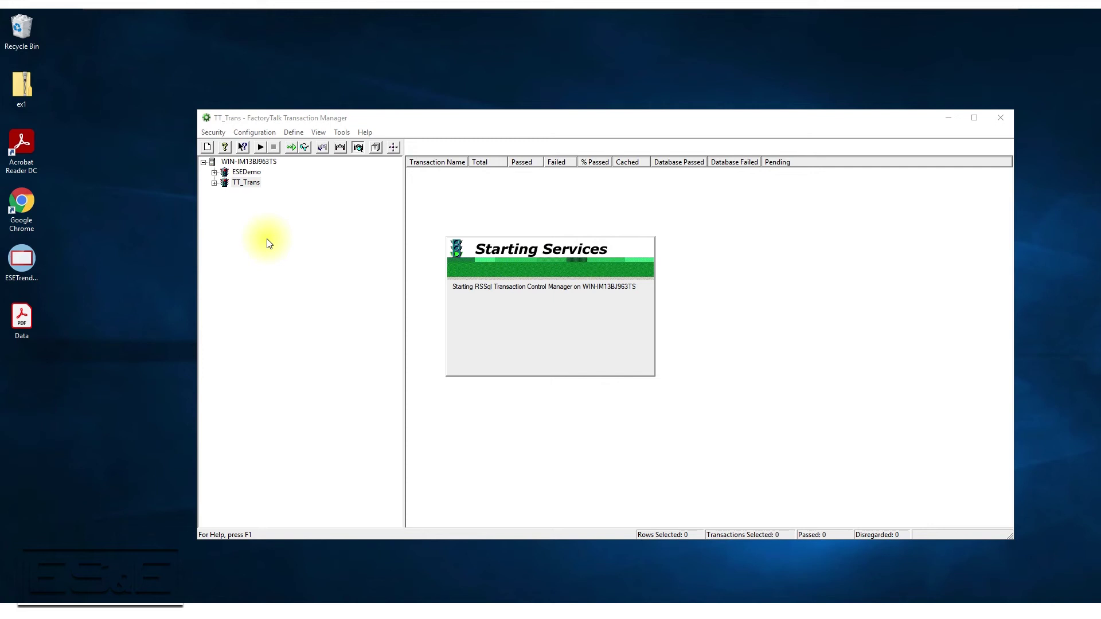
click(247, 180)
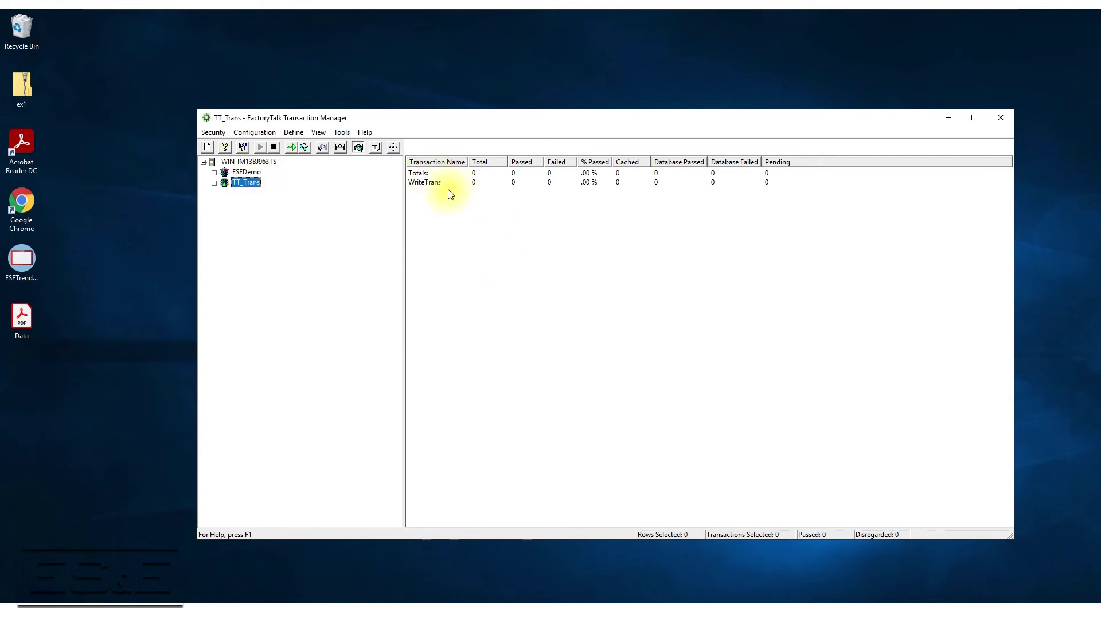
click(442, 165)
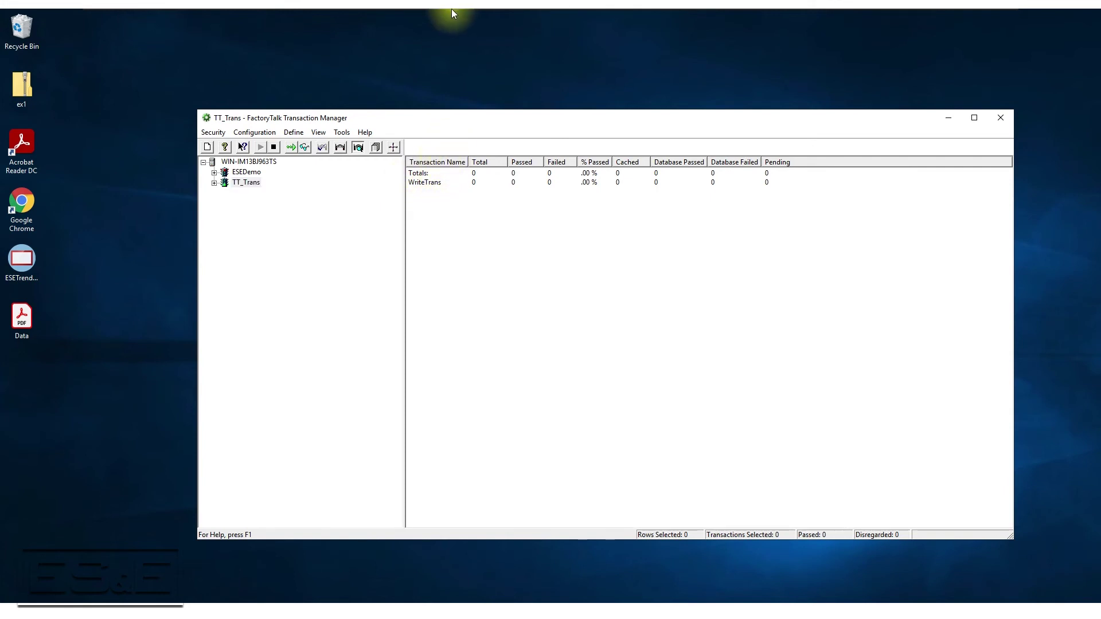
Switch to the Comms machine, set the ESEDemo WriteBit tag to 1 and refresh the dbo.TestTable rows.
mouse_move(452, 16)
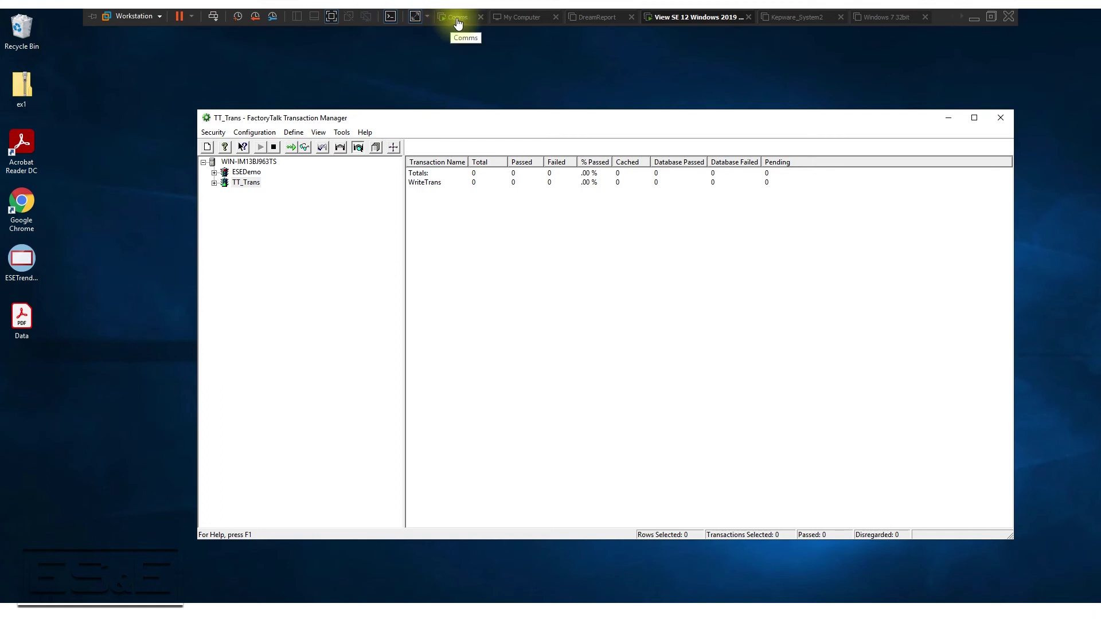
click(457, 18)
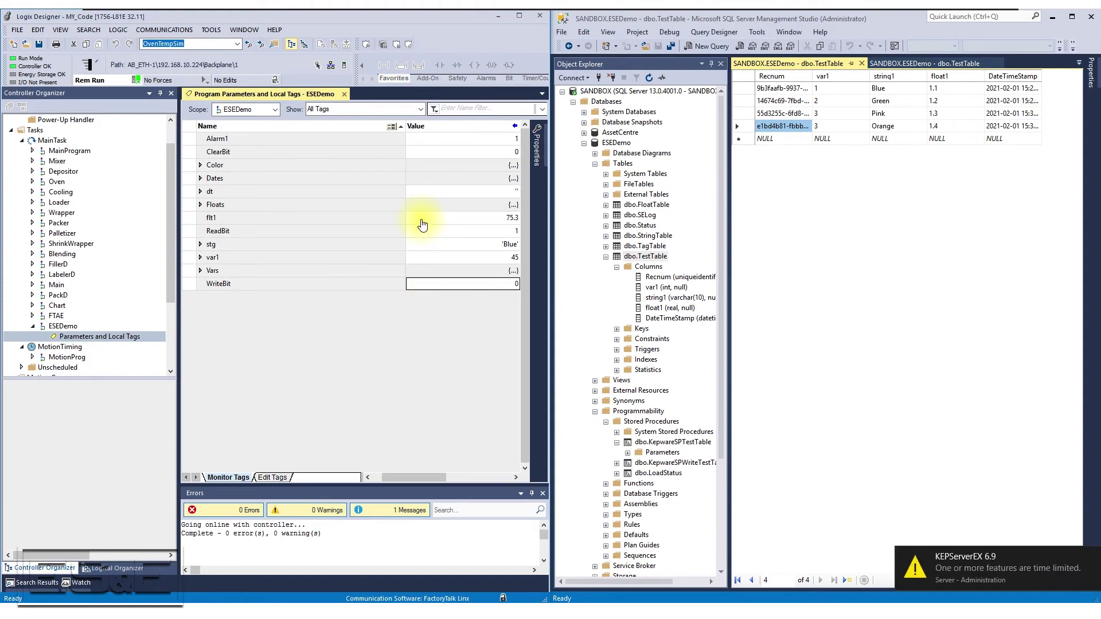
click(415, 285)
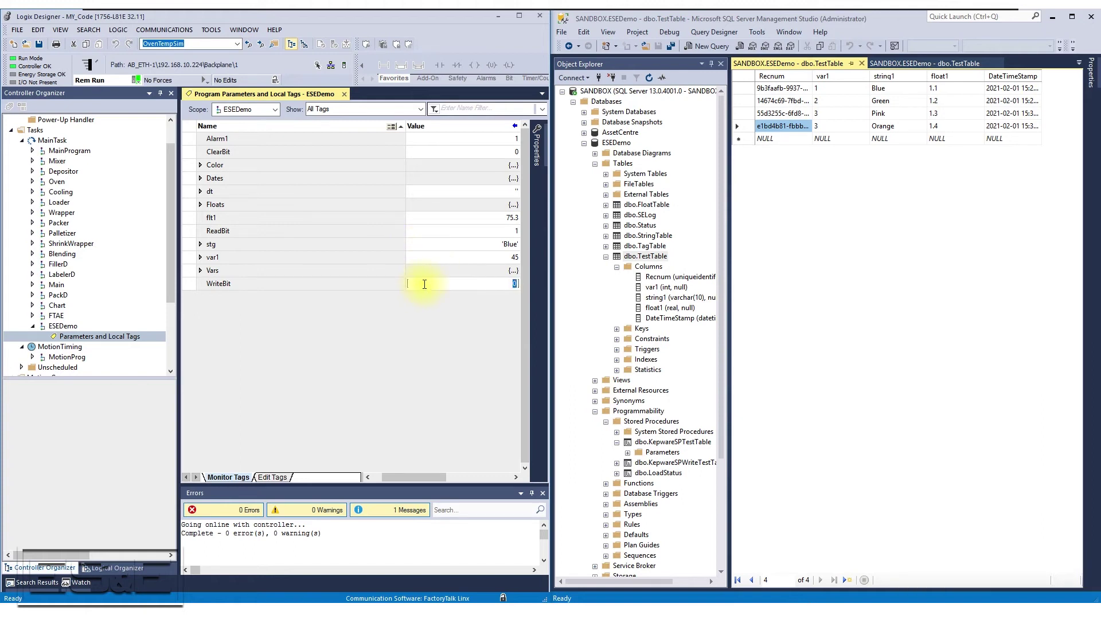
text(1)
key(Return)
right_click(850, 225)
click(886, 236)
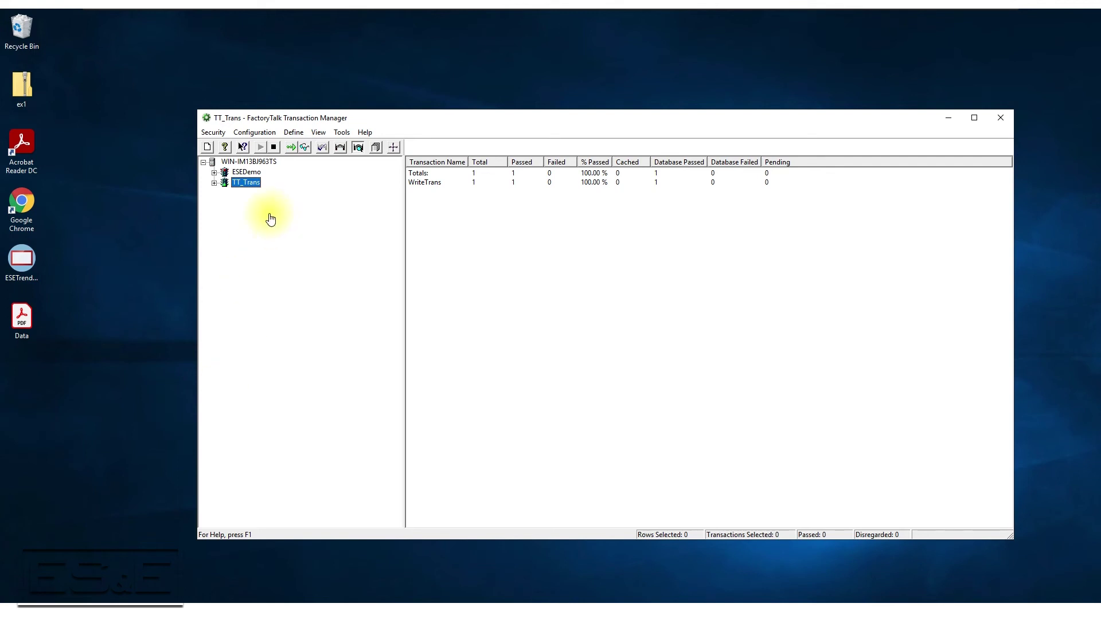
Switch back to FactoryTalk Transaction Manager, stop the TT_Trans configuration and expand its connector tree.
click(274, 147)
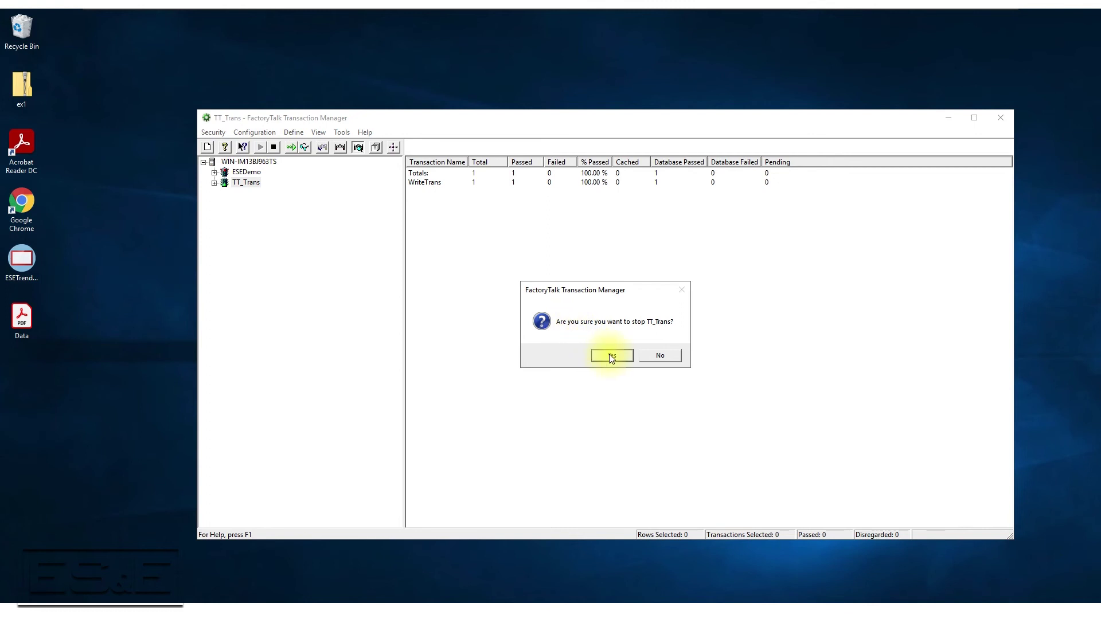
click(609, 353)
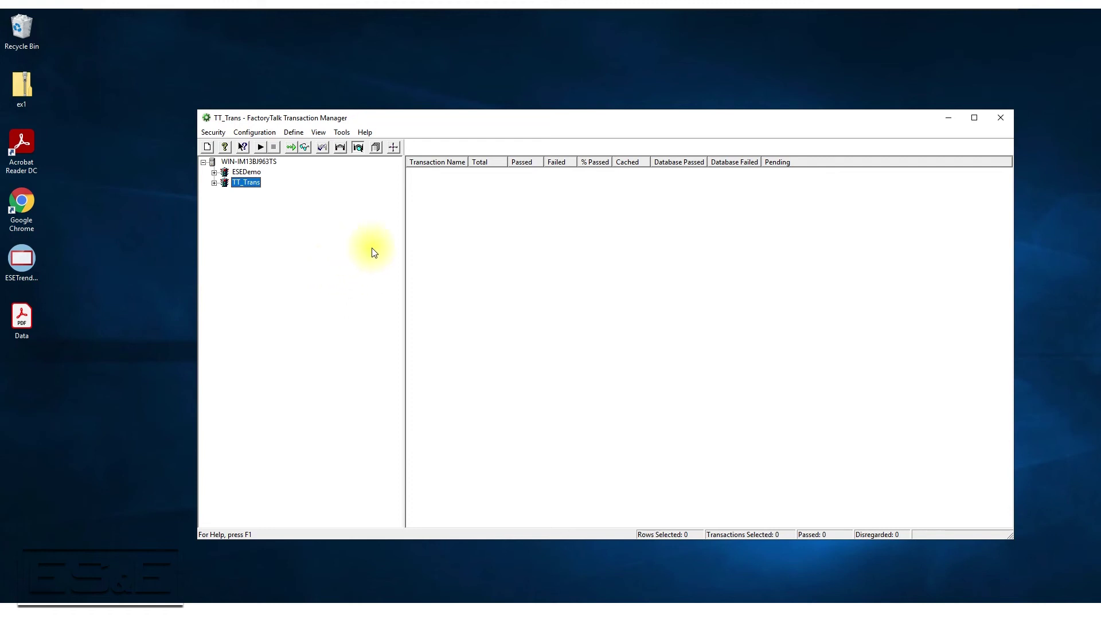
click(214, 183)
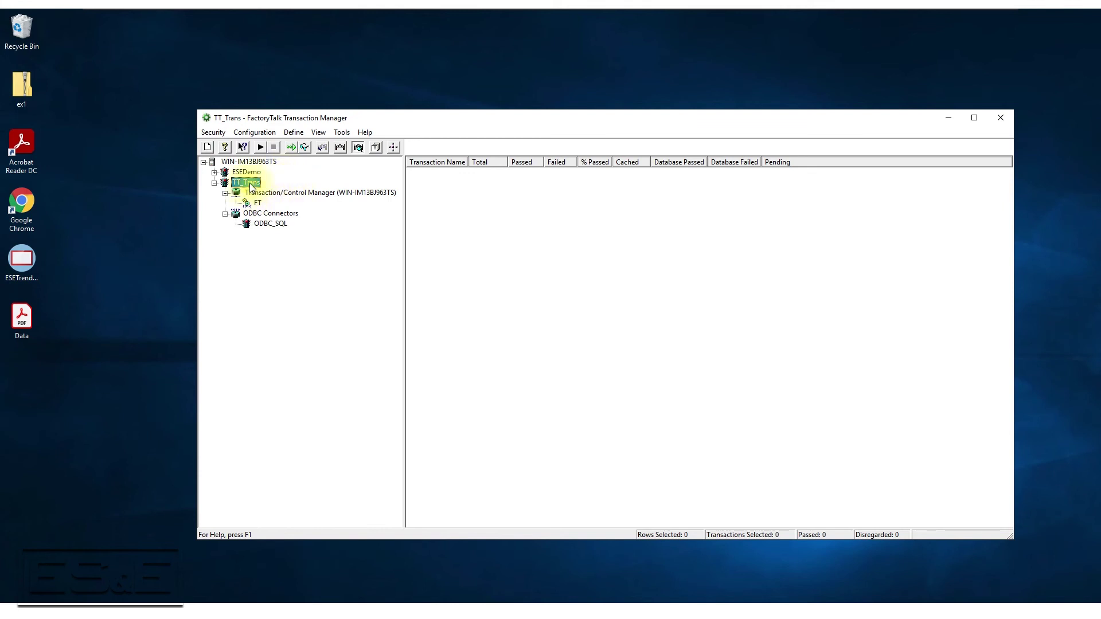
click(258, 133)
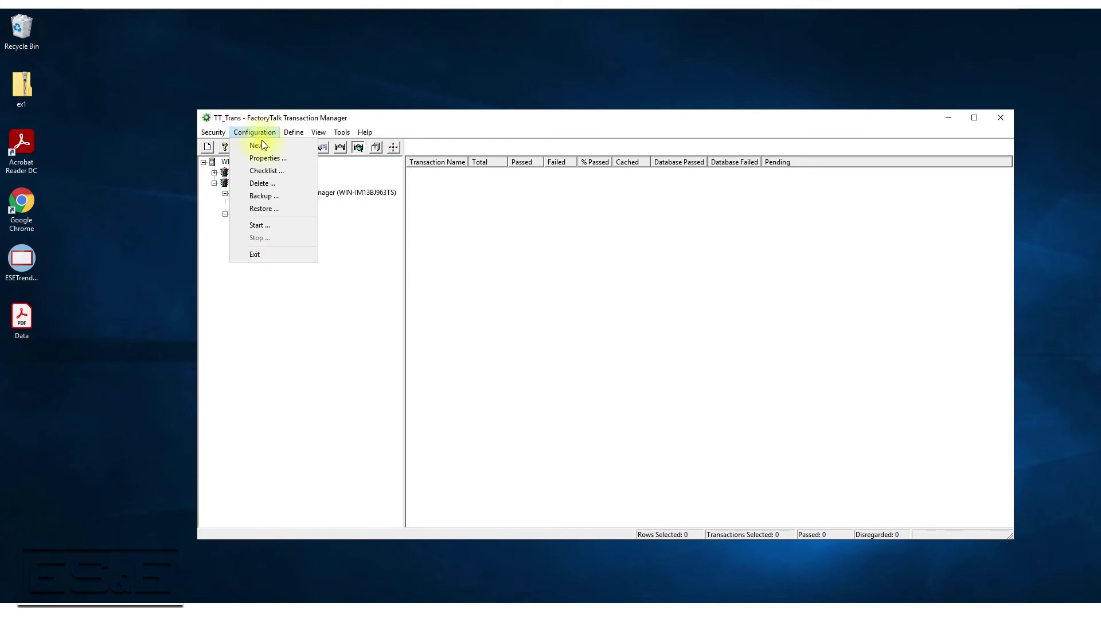
click(264, 170)
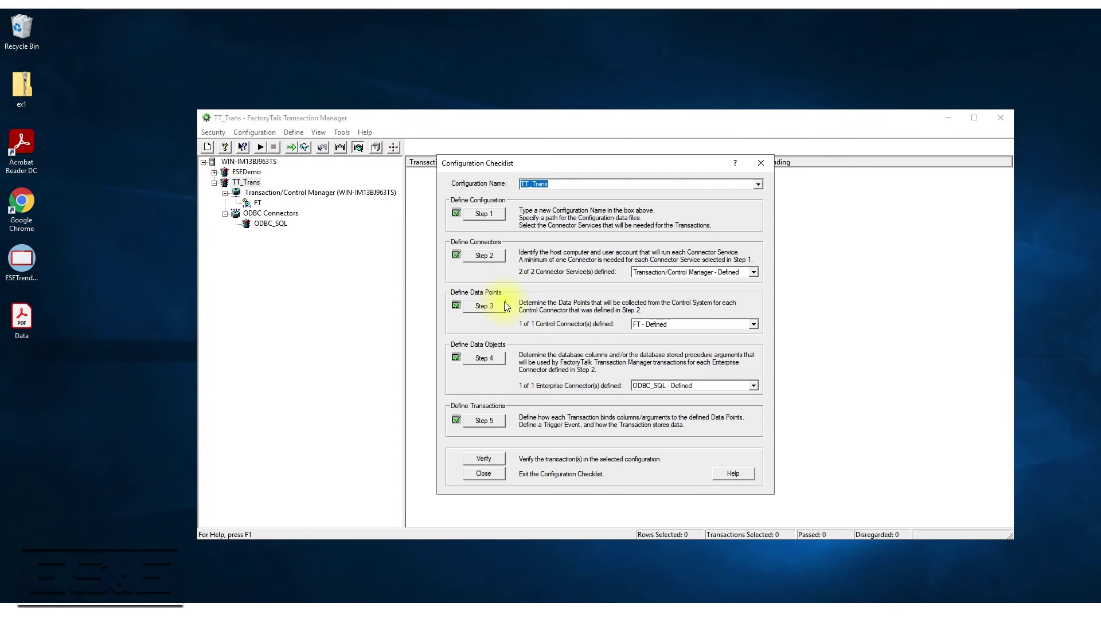
click(496, 476)
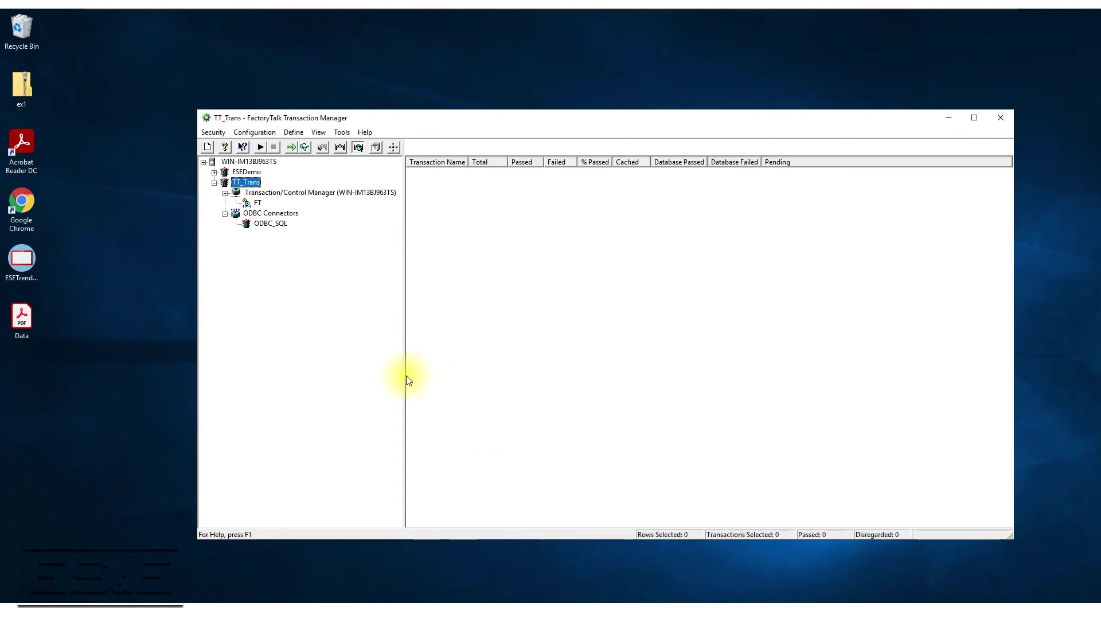
Open the FT connector's data points and add Floats[0] from the online Program:ESEDemo folder of CLX8.
click(258, 203)
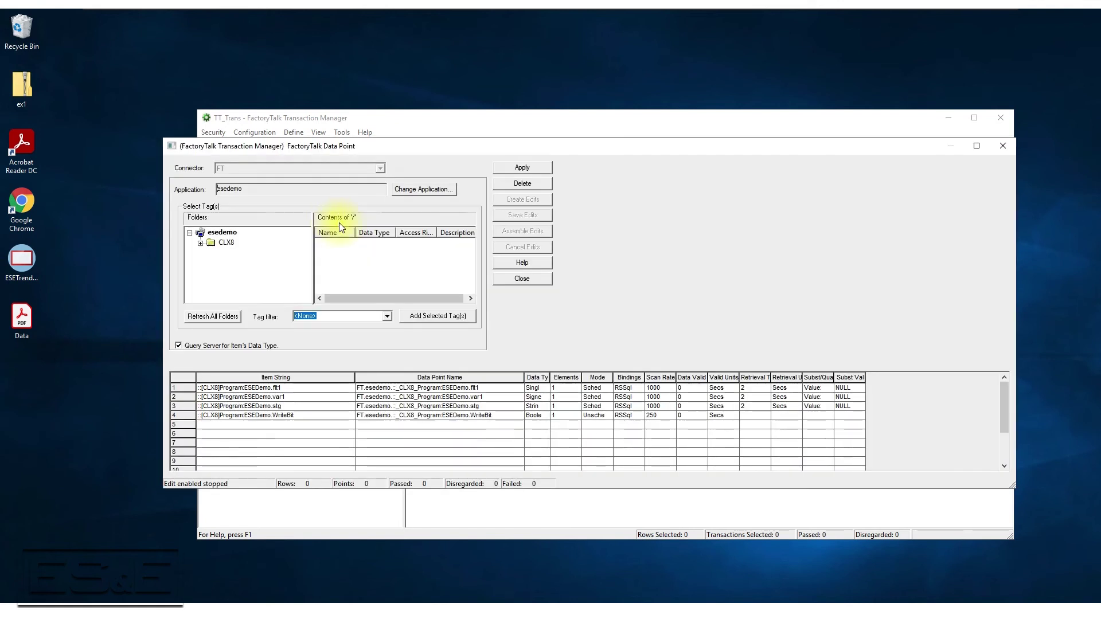
click(222, 231)
click(201, 243)
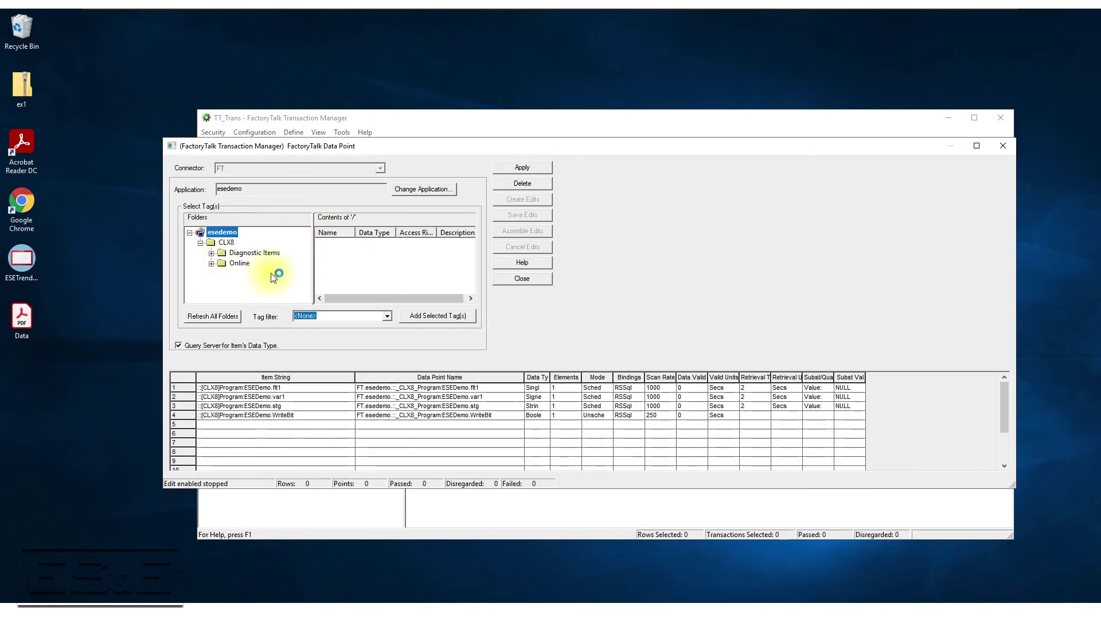
drag(306, 249, 306, 259)
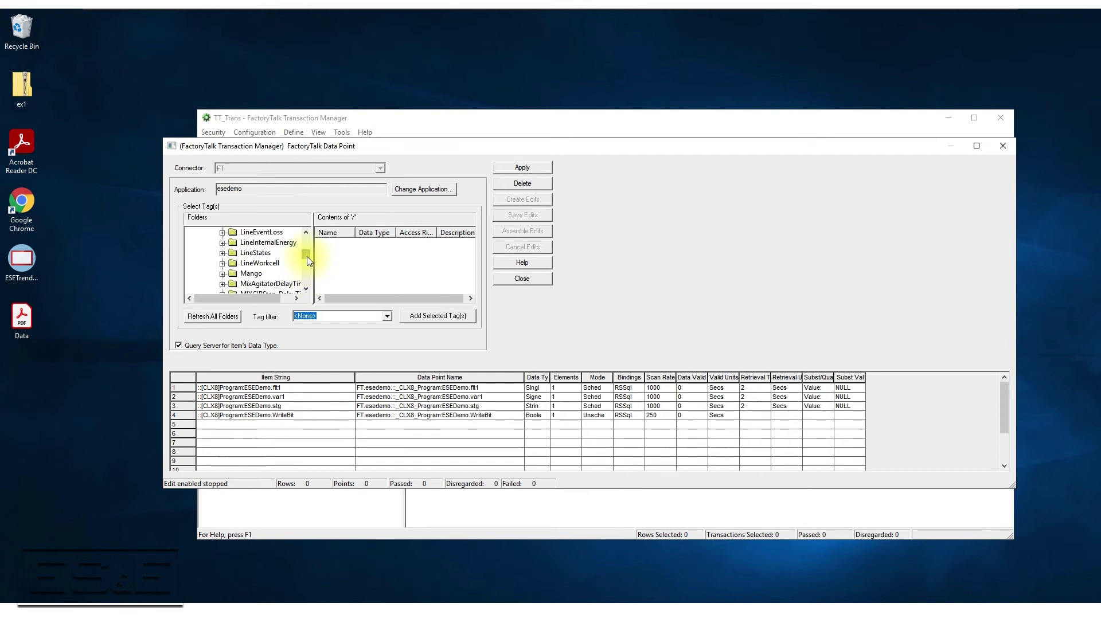
drag(307, 255, 307, 265)
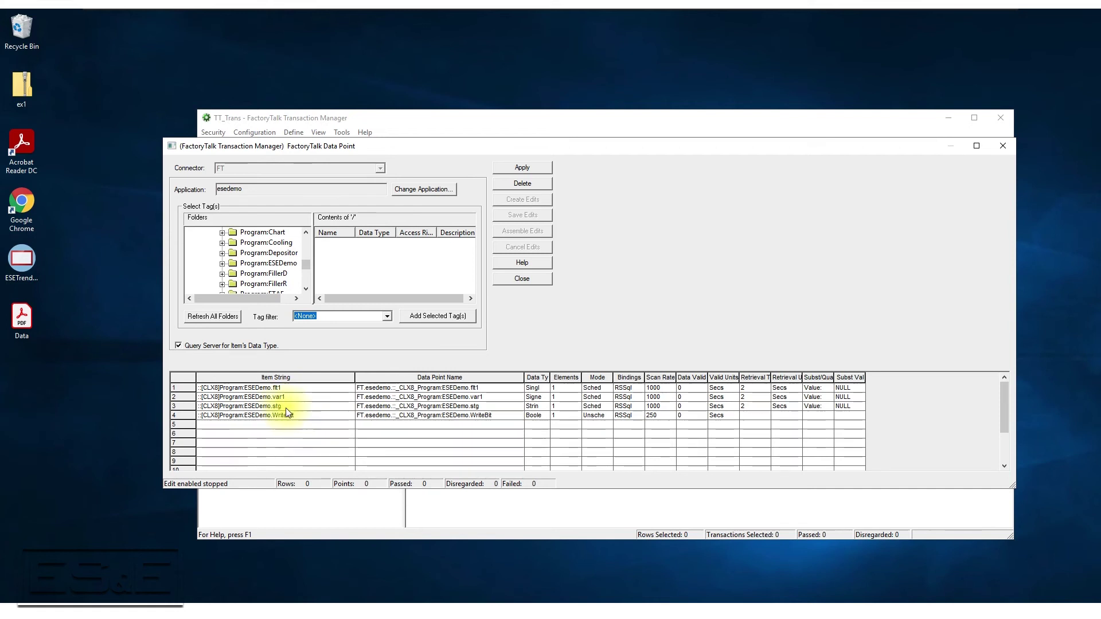
click(222, 264)
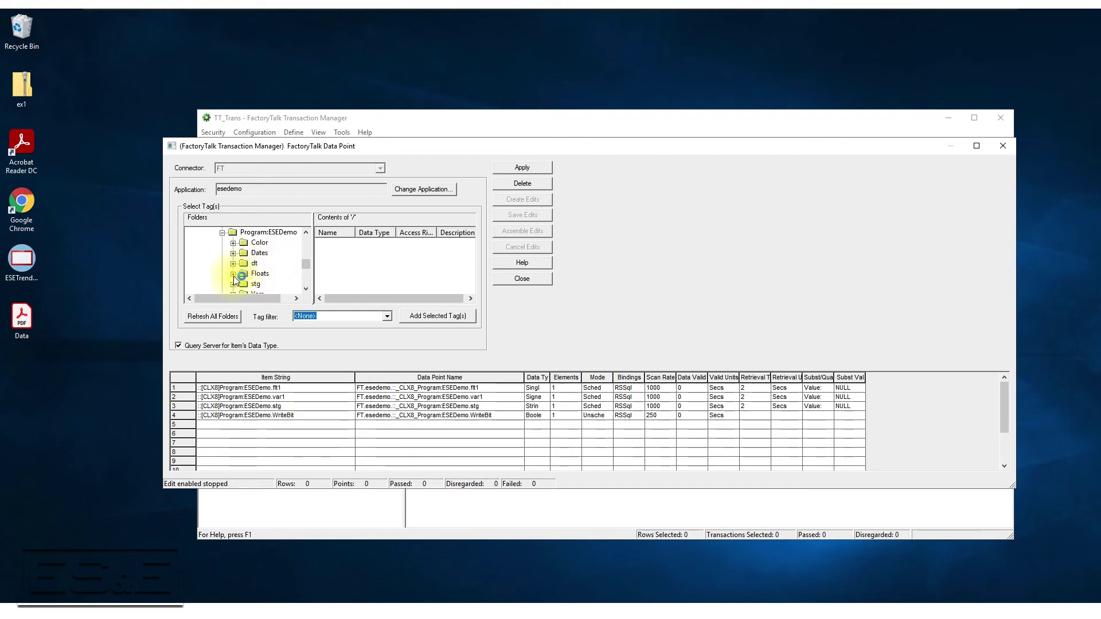
click(257, 274)
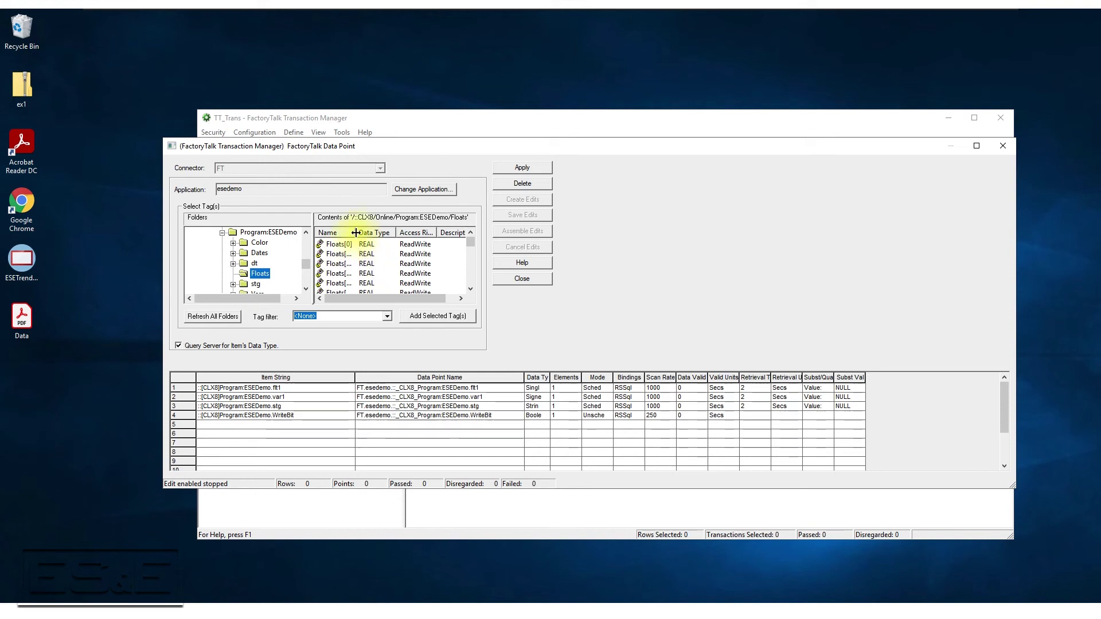
drag(371, 233, 371, 232)
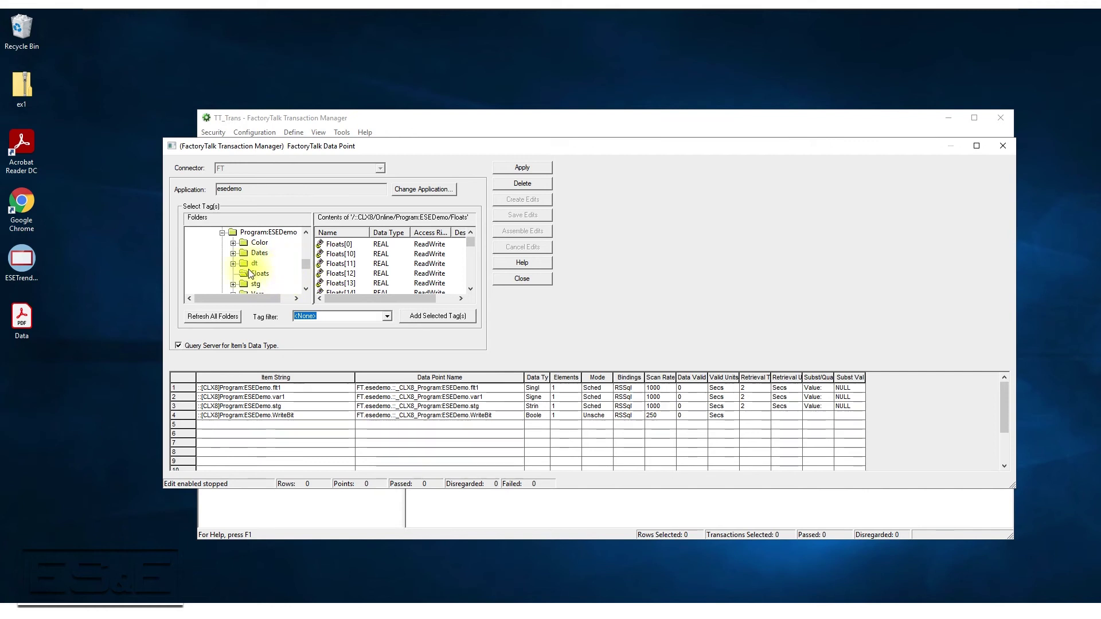
double_click(335, 244)
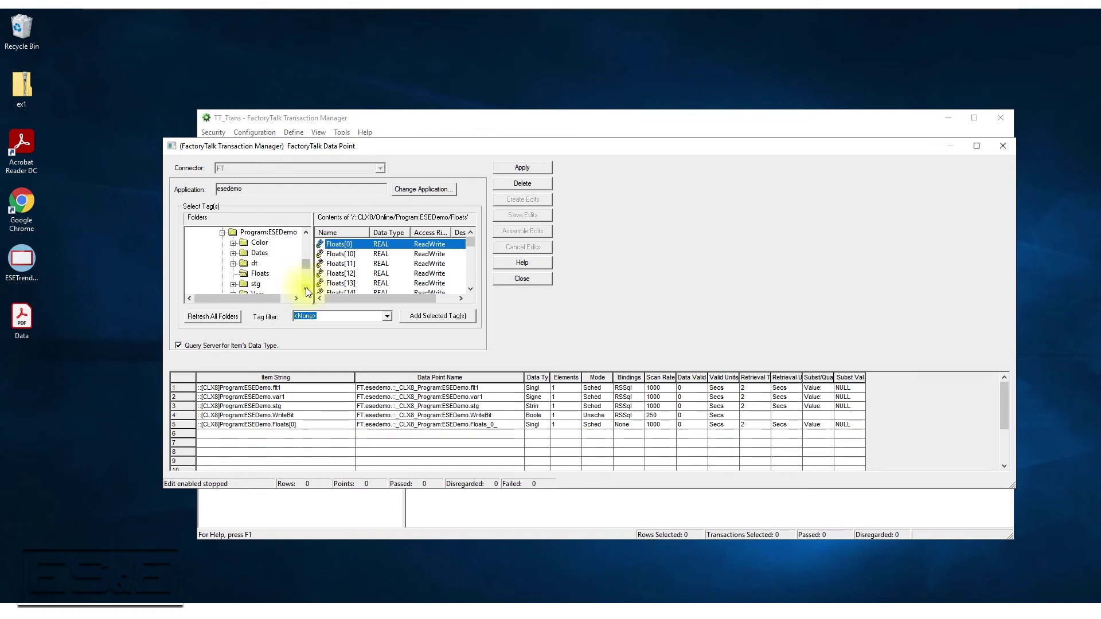
Add Vars[0] from the Program:ESEDemo Vars folder as another data point.
scroll(275, 281, down, 1)
click(247, 275)
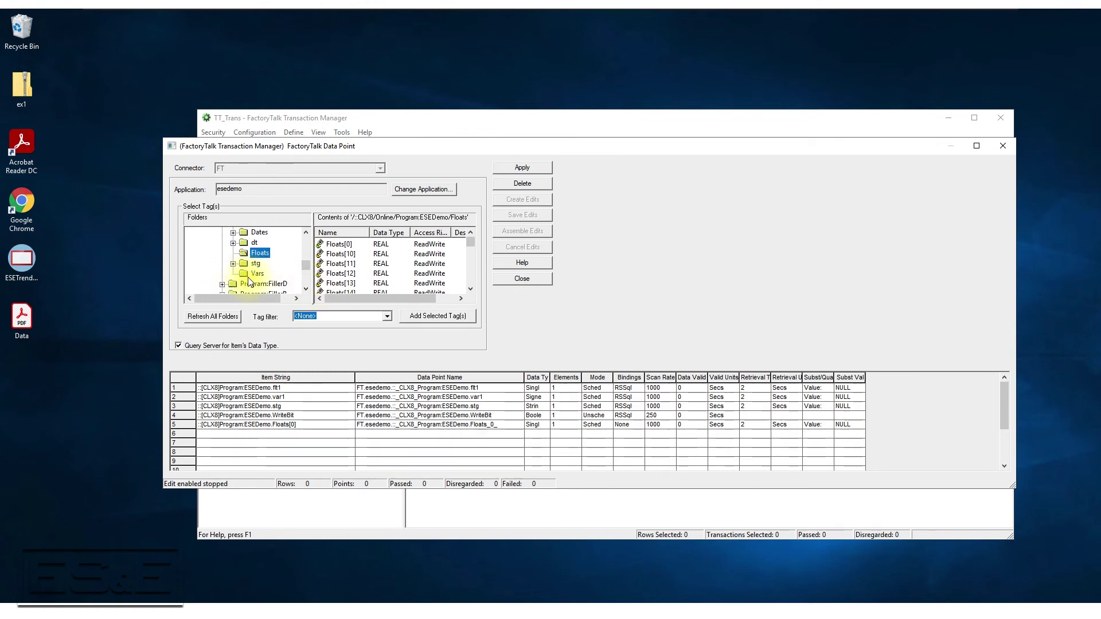
click(246, 274)
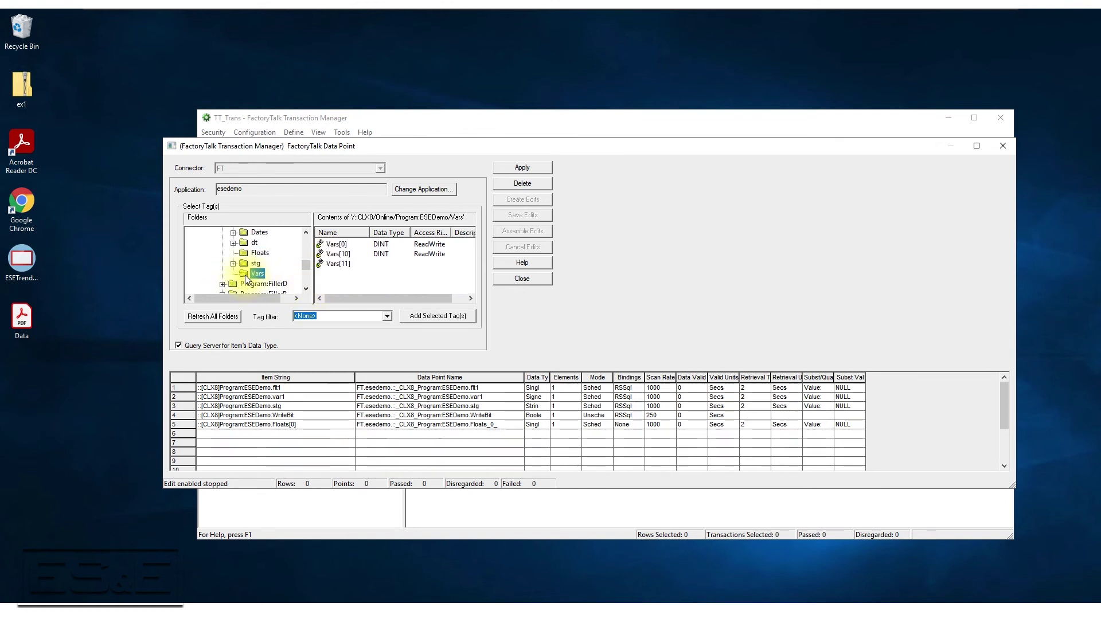
double_click(336, 246)
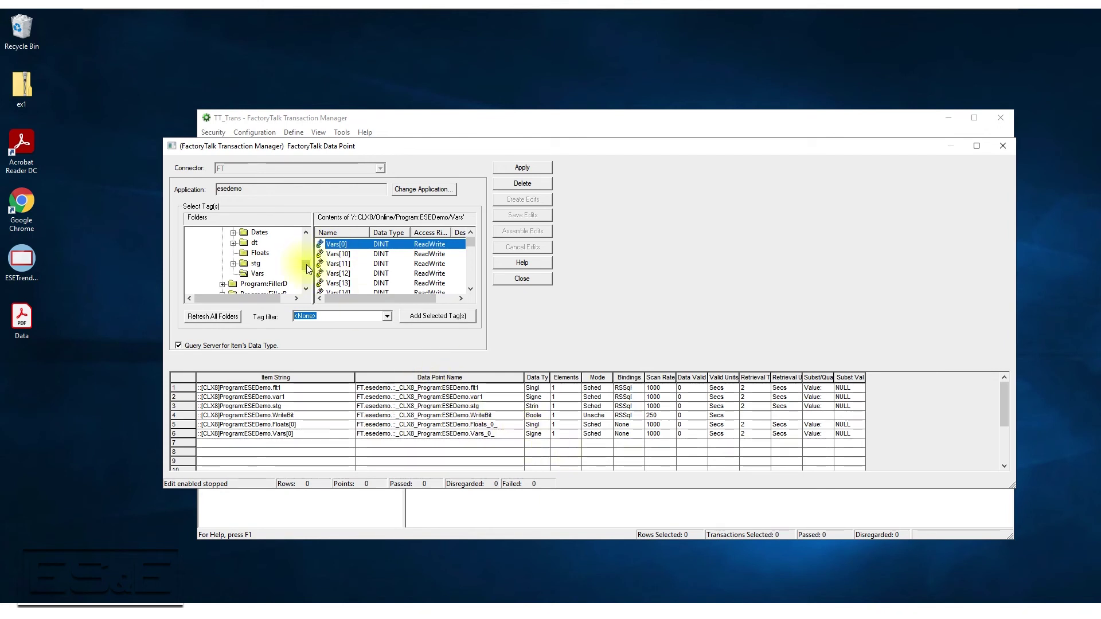
Add Program:ESEDemo ReadBit as an unscheduled data point, then apply and close the FT data point definitions.
scroll(307, 261, up, 2)
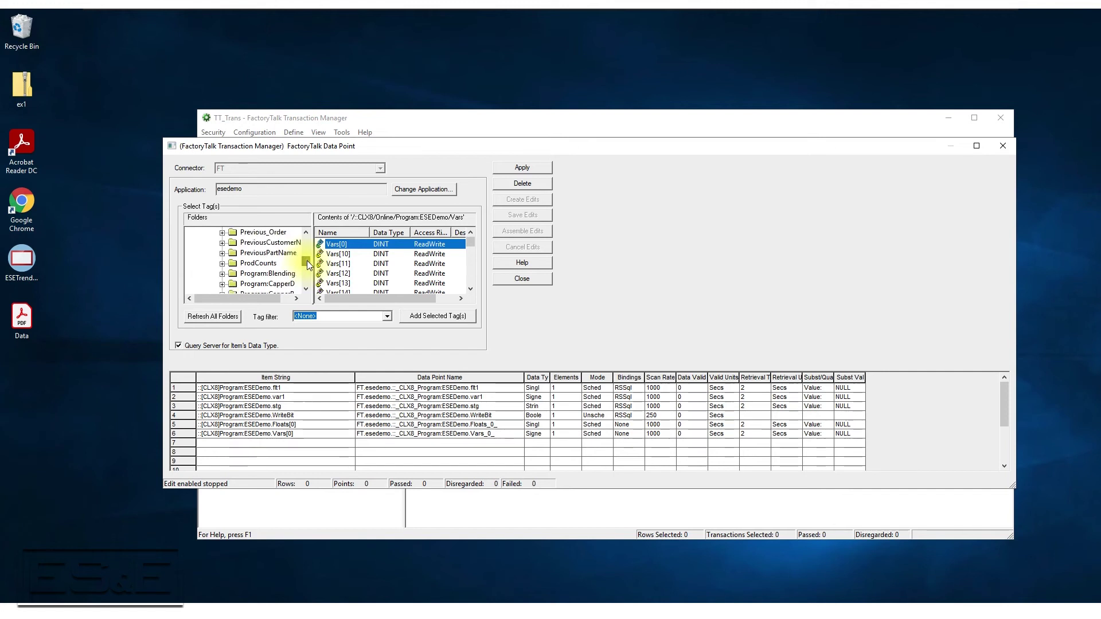
click(286, 273)
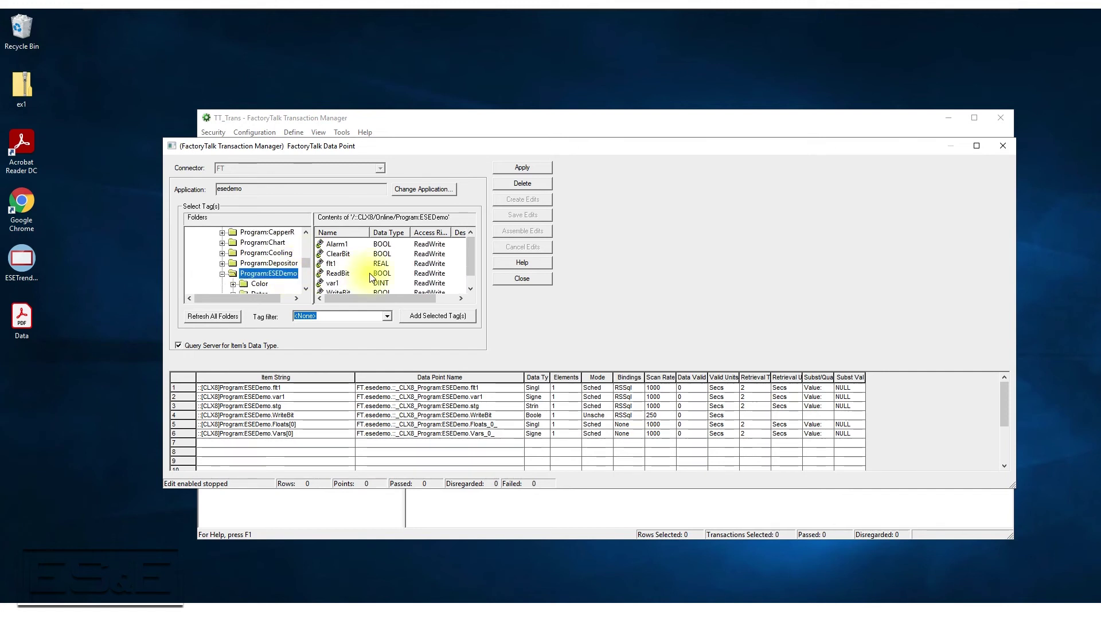
double_click(340, 273)
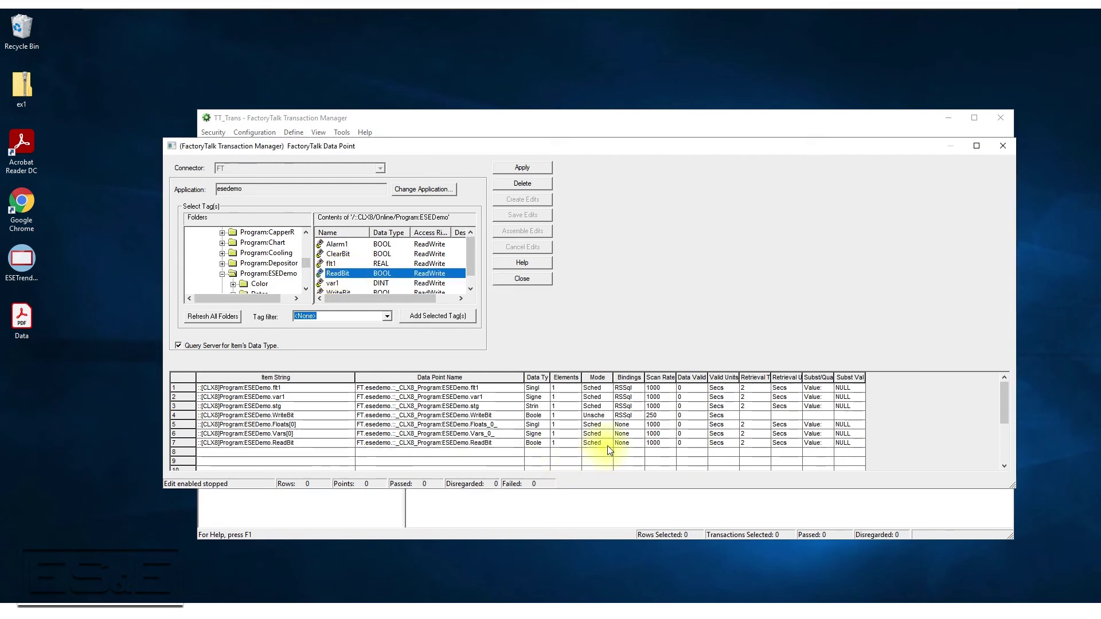
click(610, 444)
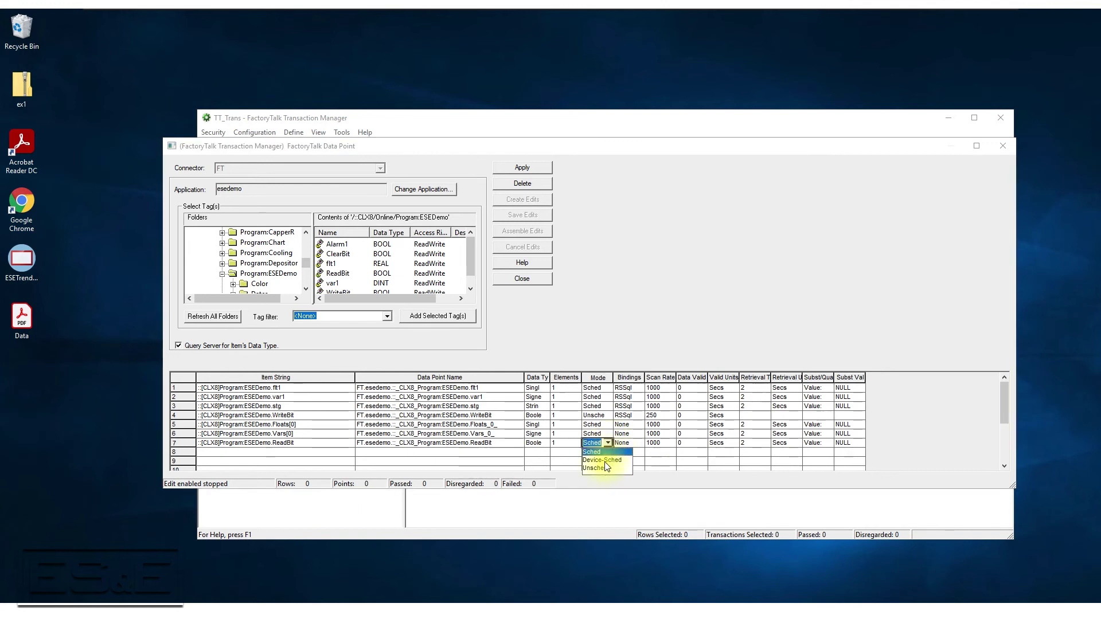
click(601, 468)
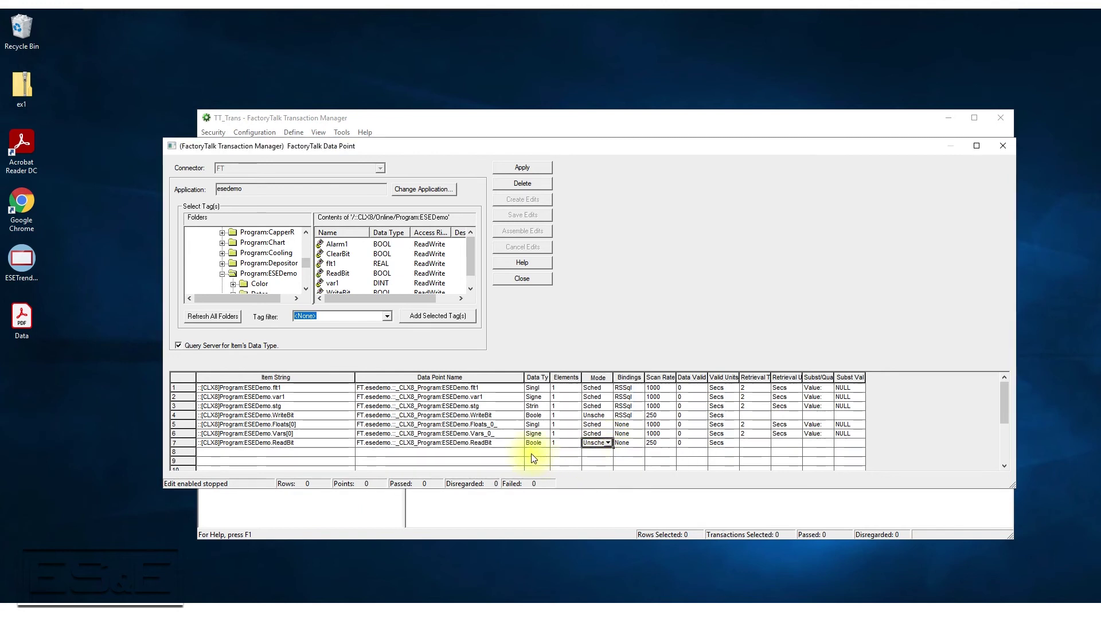
click(517, 169)
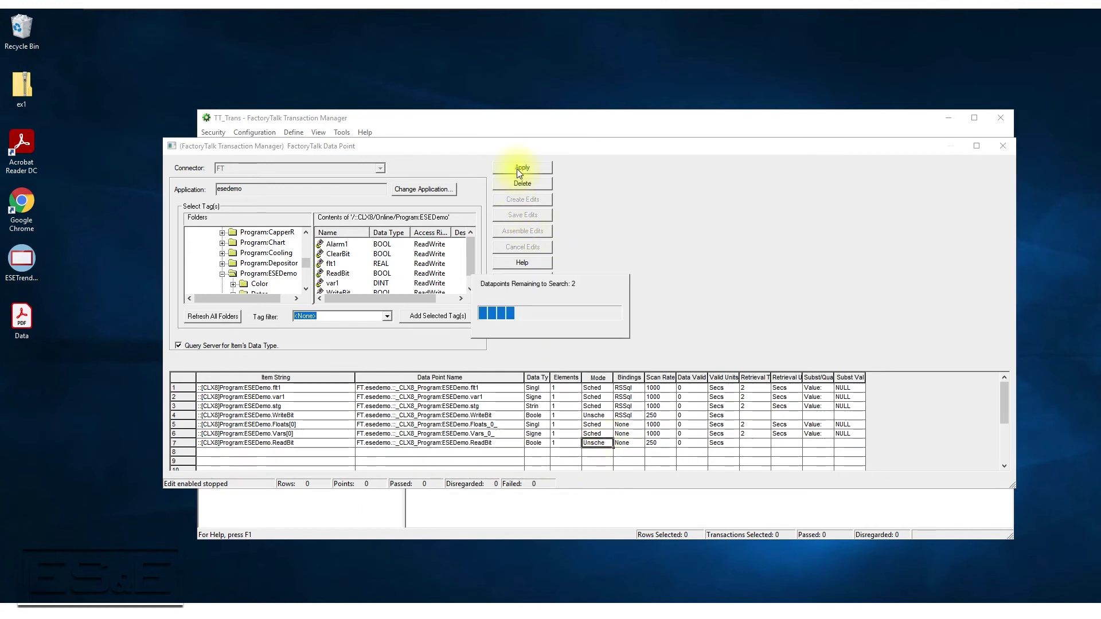
click(522, 278)
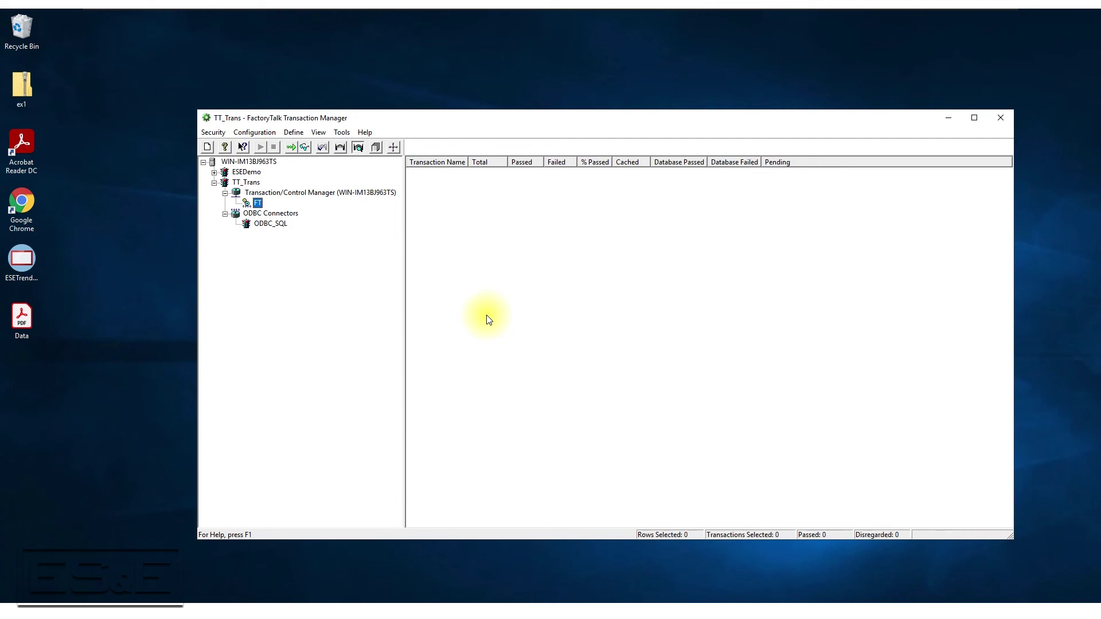
Switch to the Comms machine, examine the dbo.KepwareSPTestTable stored procedure's parameters and SELECT statement, and close its script.
mouse_move(391, 9)
click(451, 16)
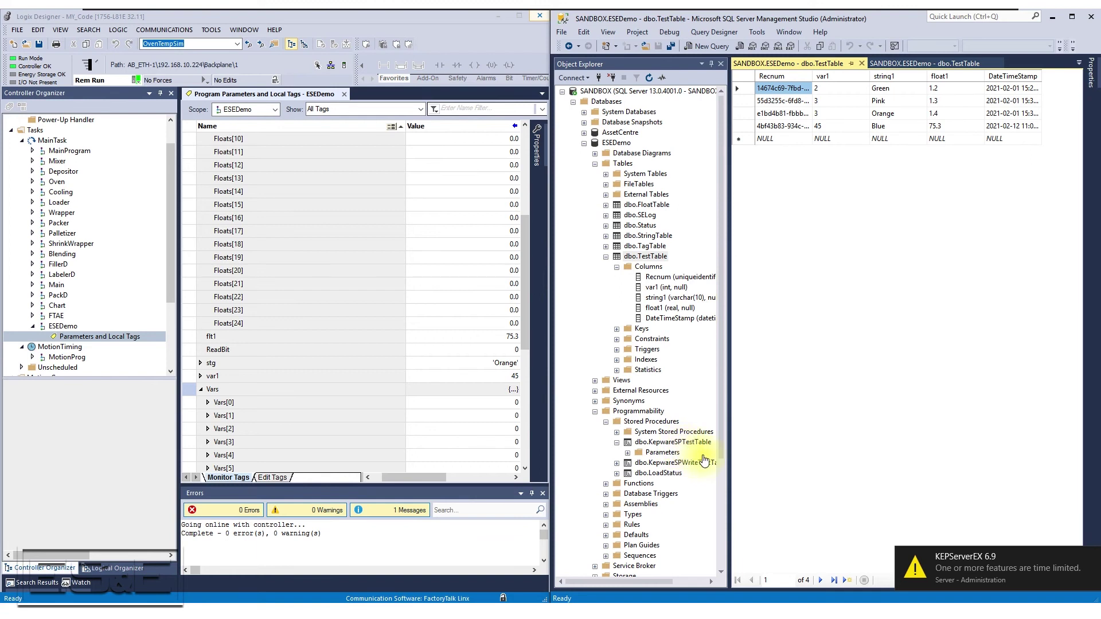
click(672, 445)
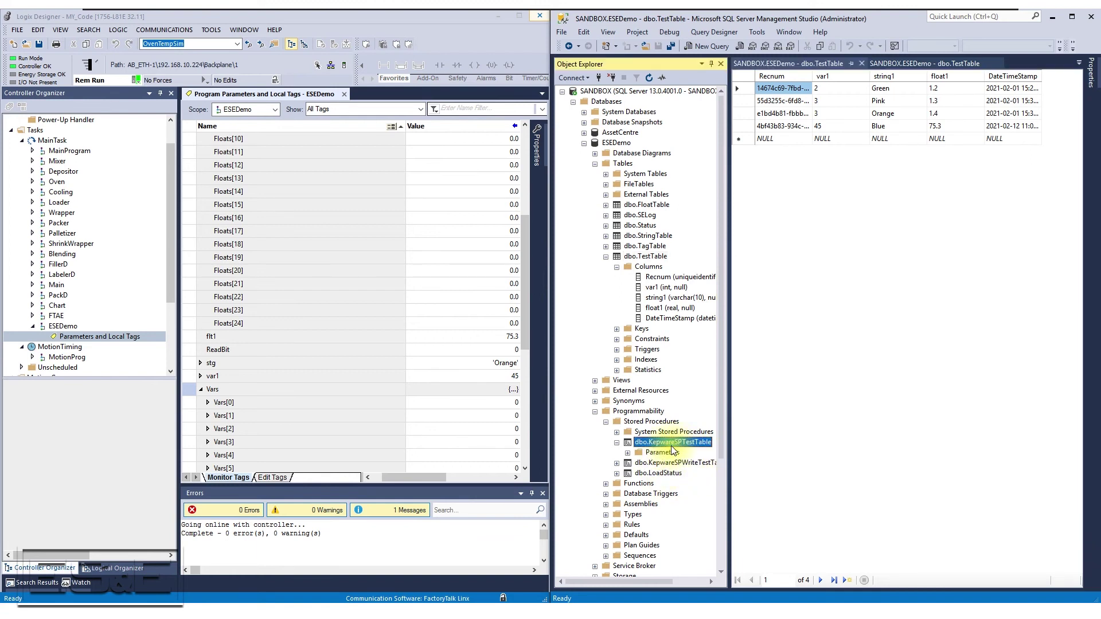
right_click(659, 446)
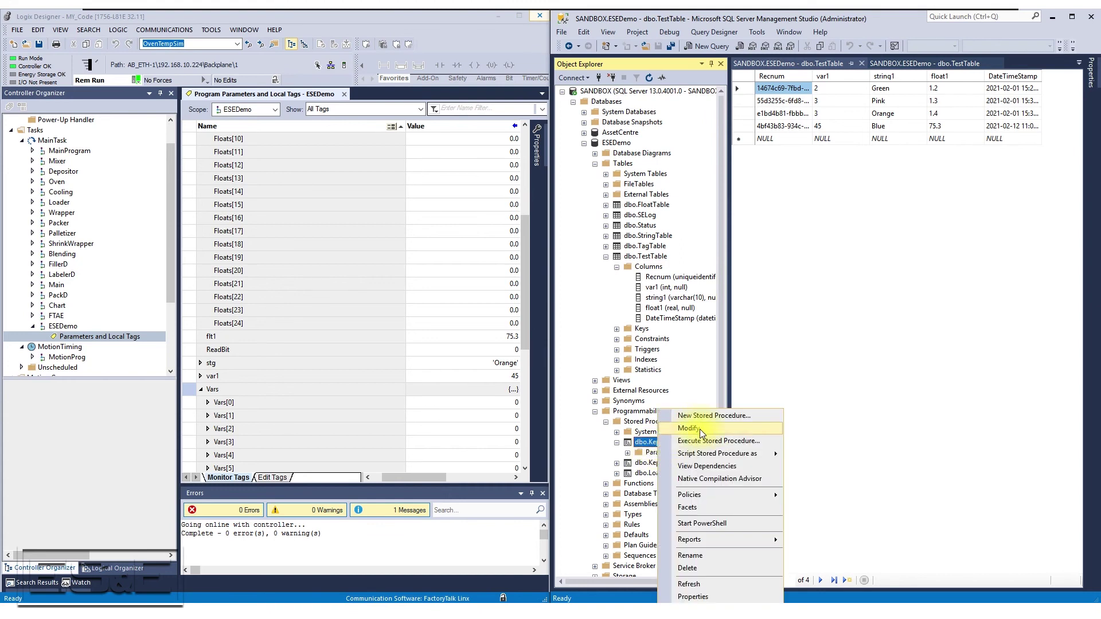
click(913, 63)
click(913, 63)
click(845, 64)
right_click(675, 446)
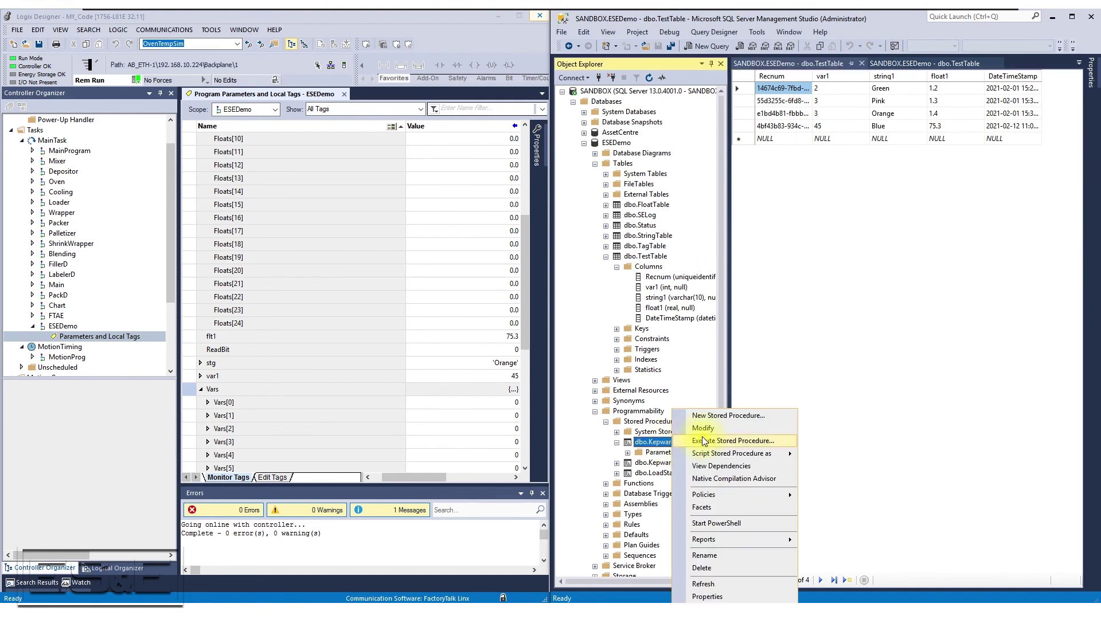
click(715, 428)
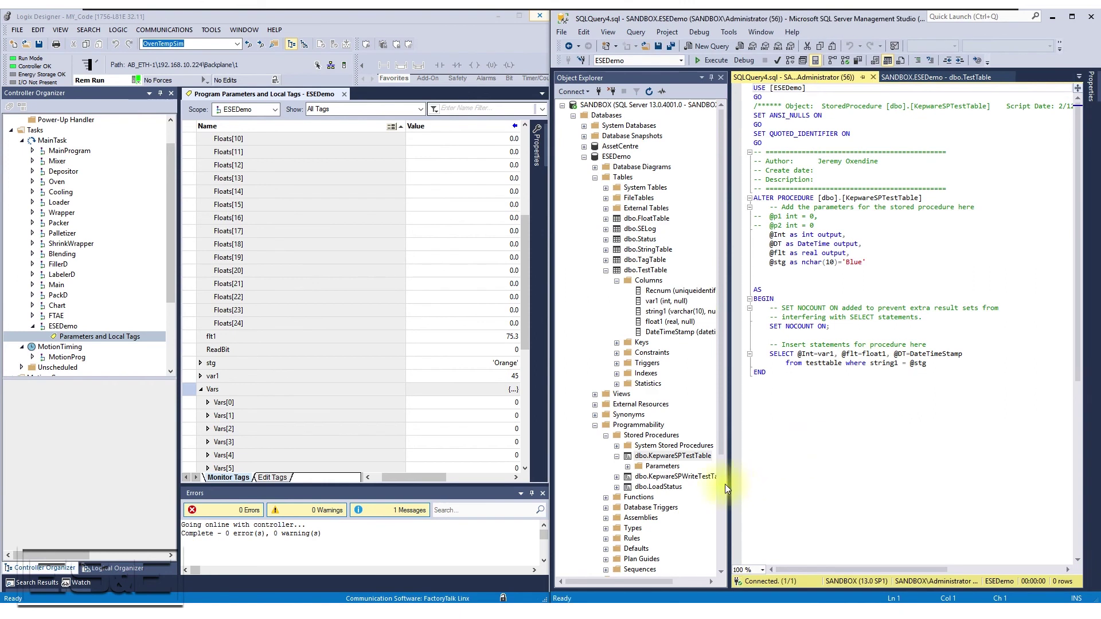
click(873, 78)
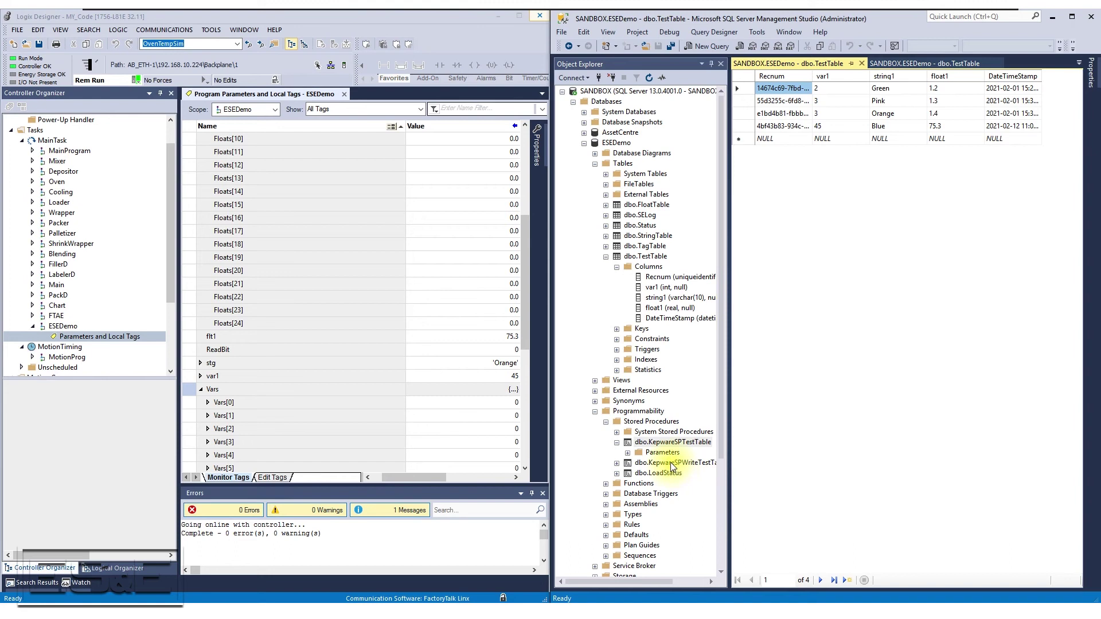
Examine the parameters and insert statement in the dbo.KepwareSPWriteTestTable stored procedure script, then close it.
right_click(670, 462)
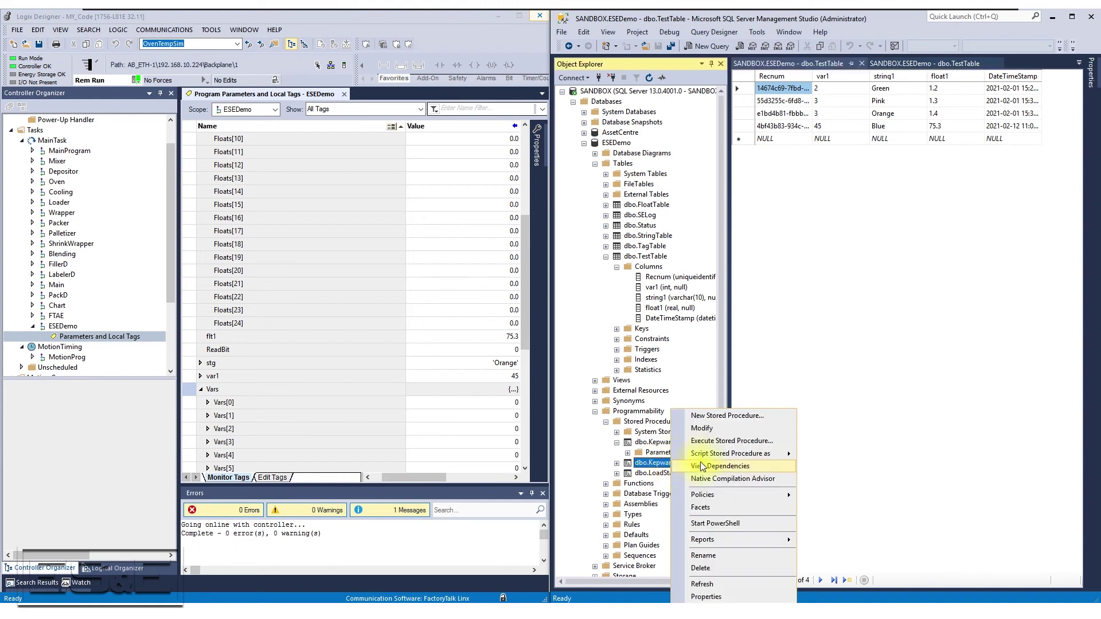
click(711, 427)
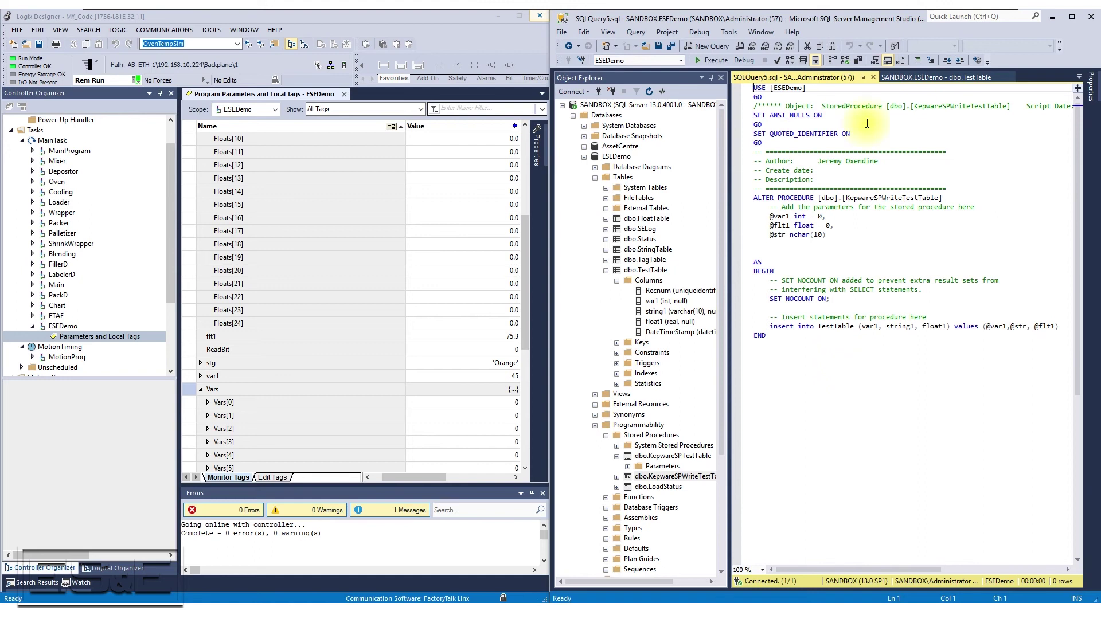
click(873, 77)
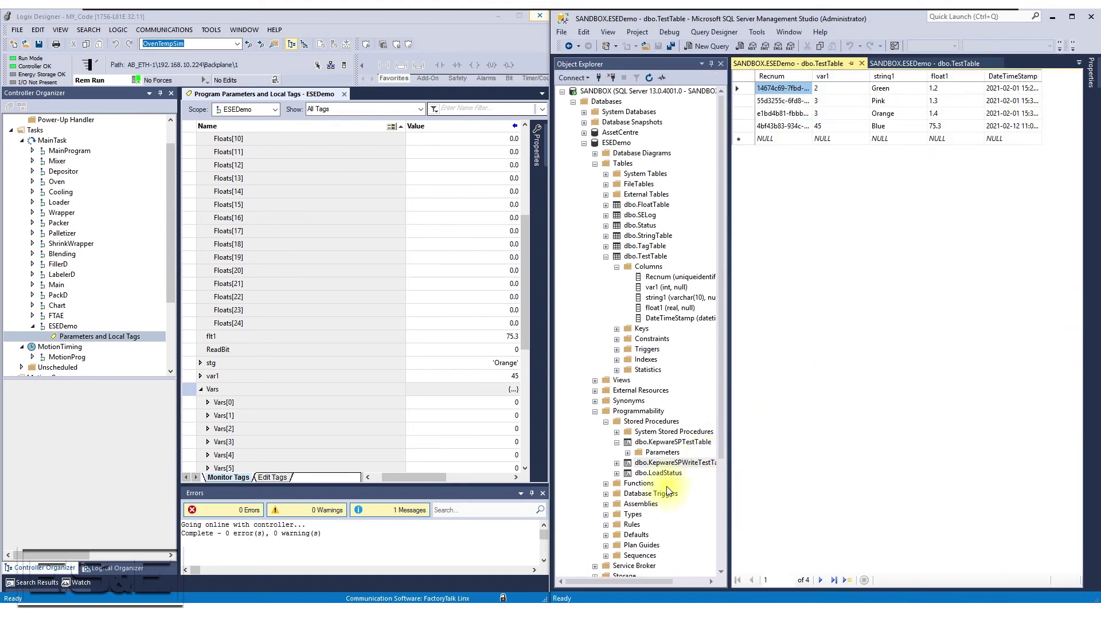
Reopen the dbo.KepwareSPTestTable stored procedure script and examine how its SELECT statement assigns the output parameters by string1.
right_click(670, 442)
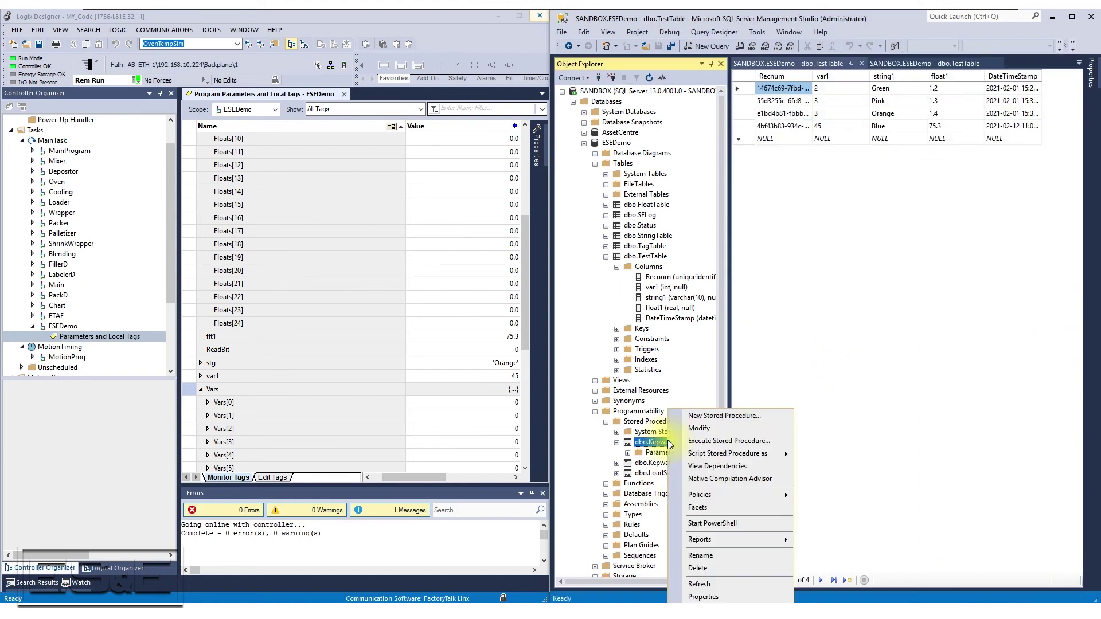
click(708, 434)
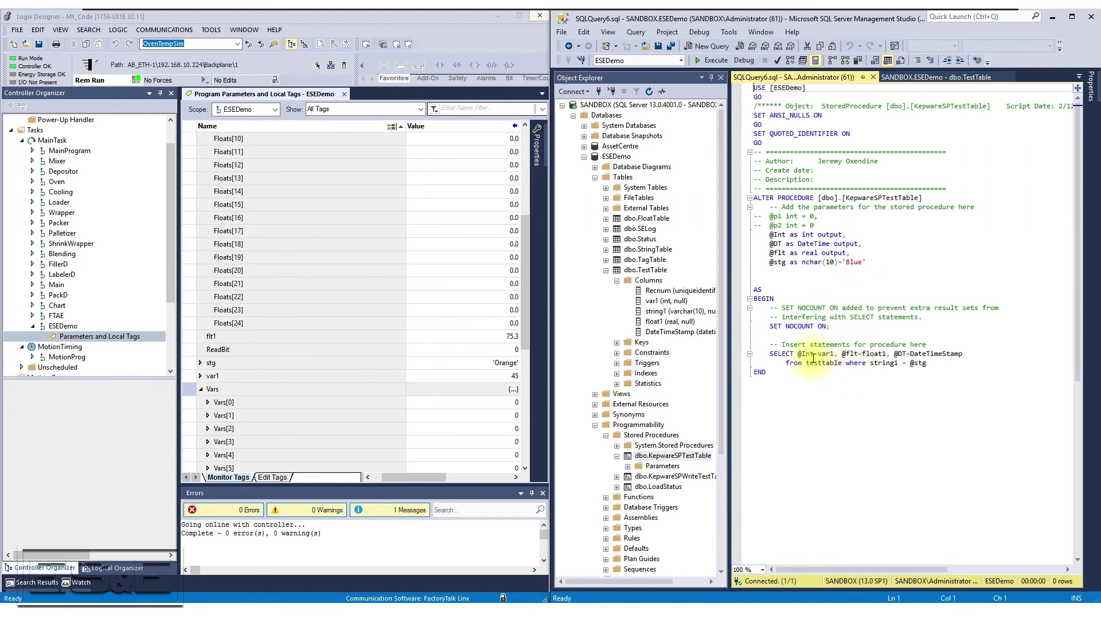
mouse_move(820, 364)
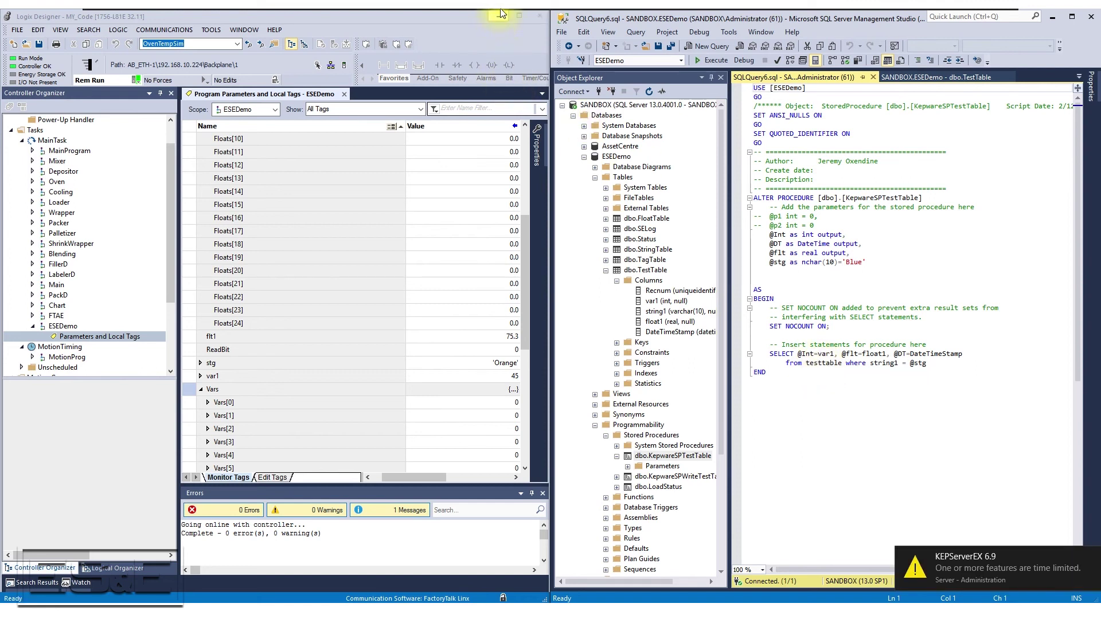
Switch back to FactoryTalk Transaction Manager, review the existing ESEDemo data object of the ODBC_SQL connector, and close its definition.
mouse_move(504, 16)
click(683, 17)
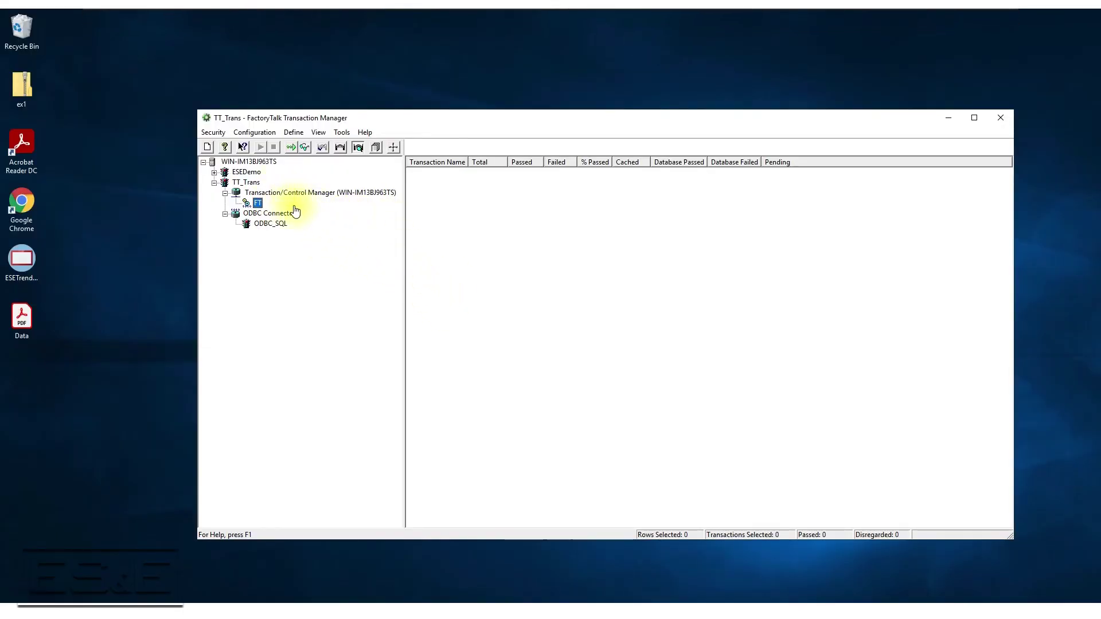
right_click(267, 224)
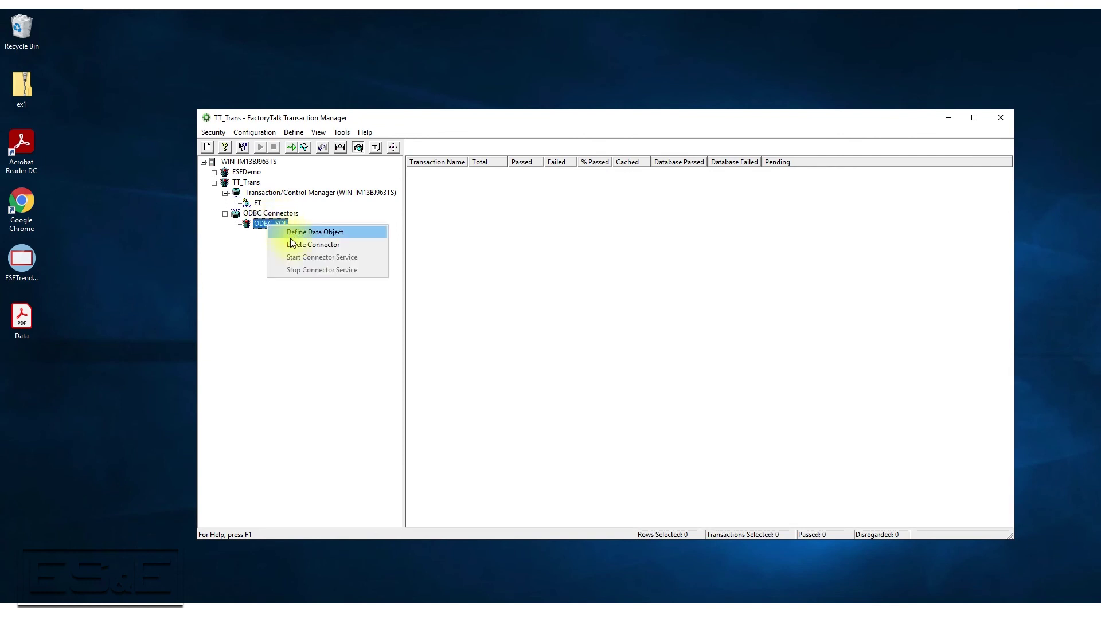
click(294, 233)
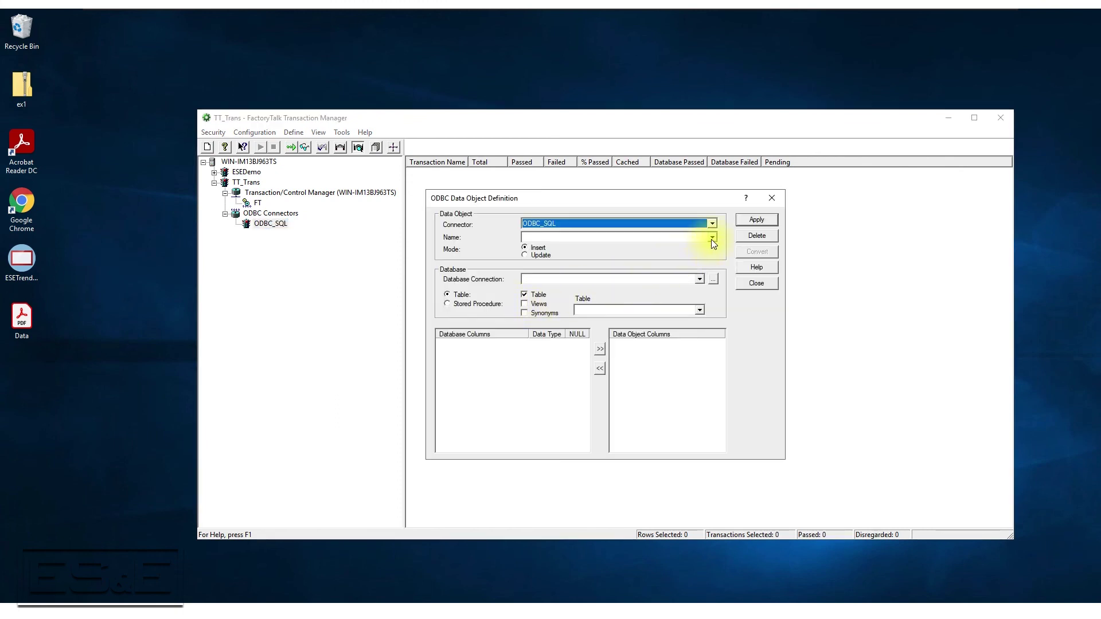
click(711, 238)
click(672, 247)
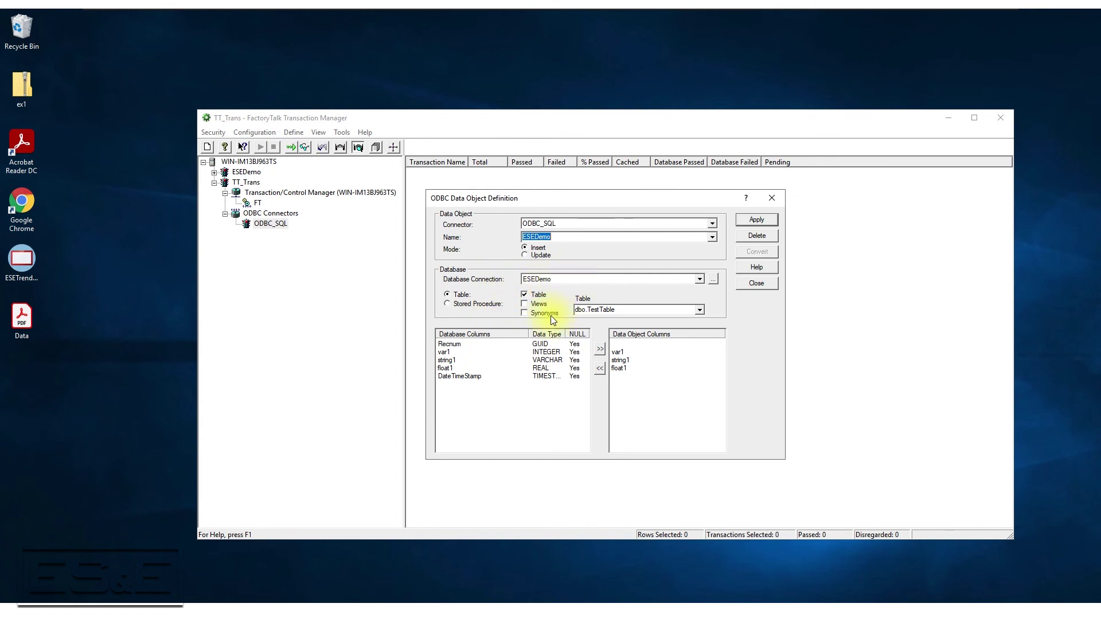
click(574, 238)
click(757, 284)
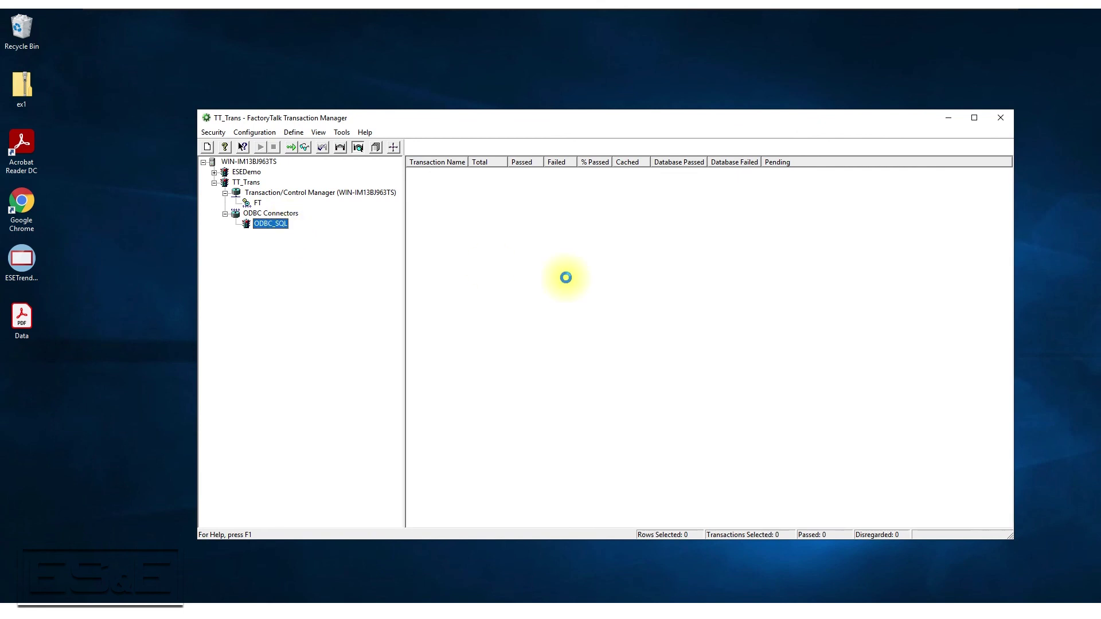
Define a new ODBC_SQL data object named ESEDemo_Read of type Stored Procedure using the ESEDemo database connection.
click(568, 238)
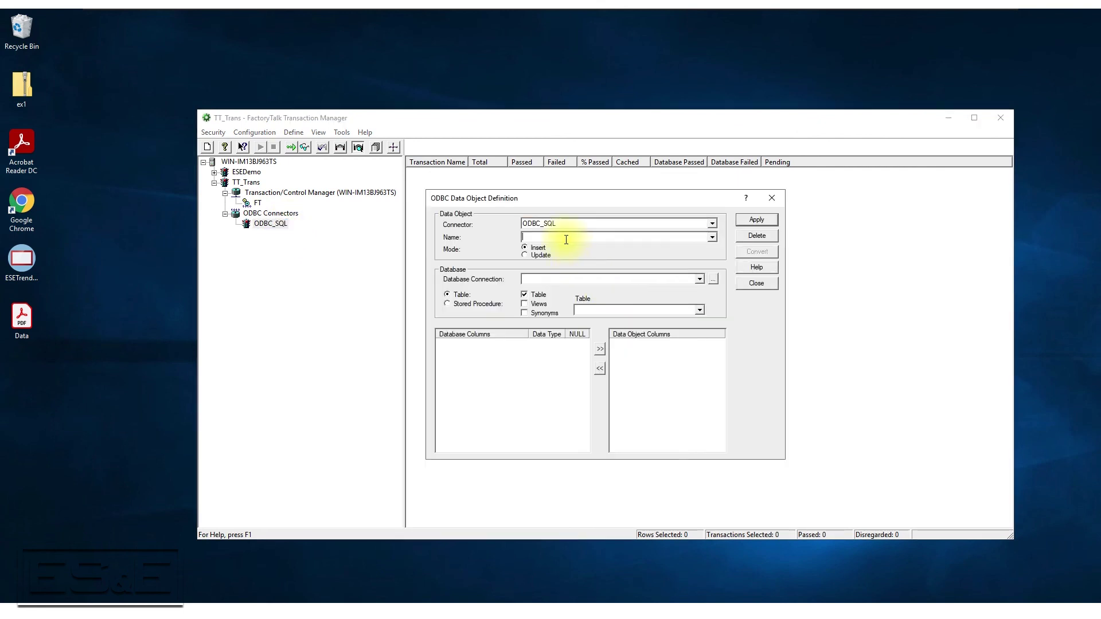
text(ESEDemo_Read)
click(449, 304)
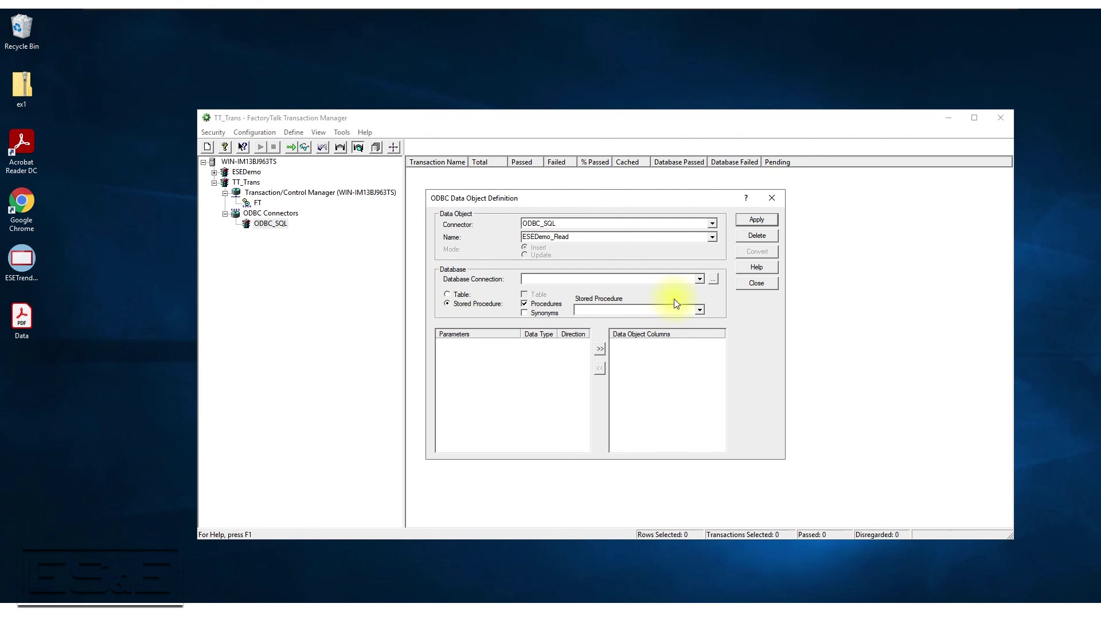
click(694, 280)
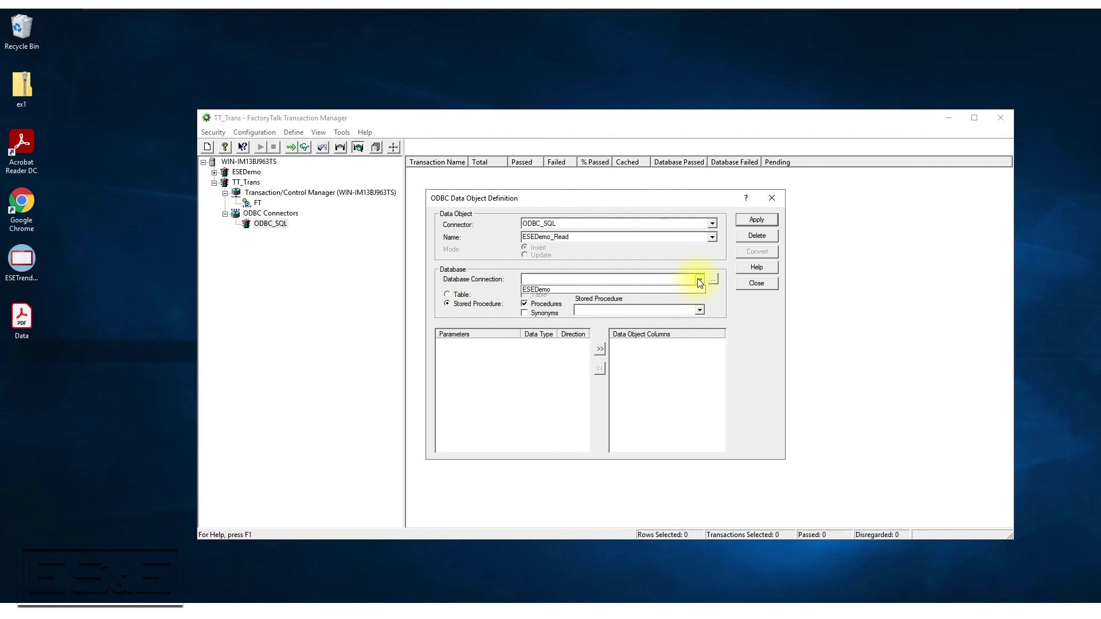
click(559, 289)
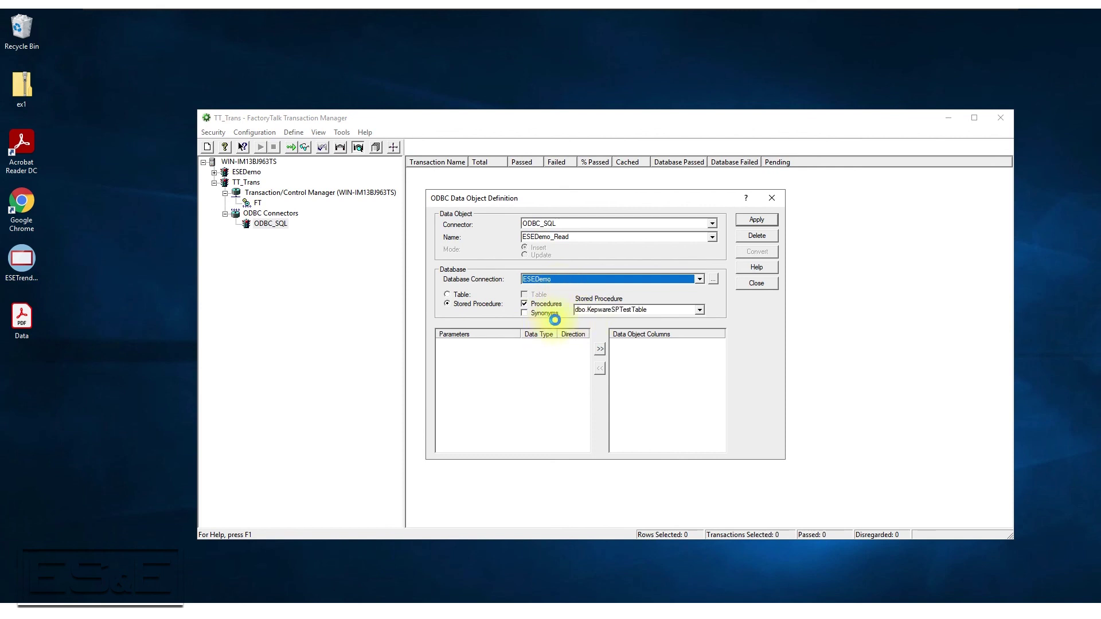
Choose dbo.KepwareSPTestTable as the stored procedure, add all its parameters as data object columns, and apply and close the definition.
click(701, 309)
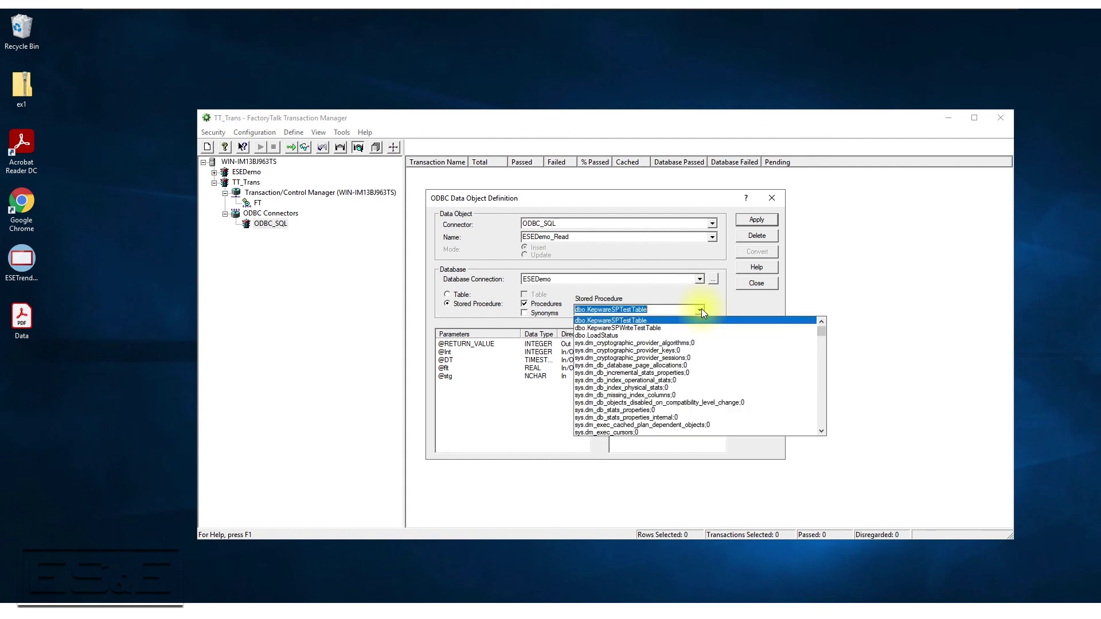
click(657, 322)
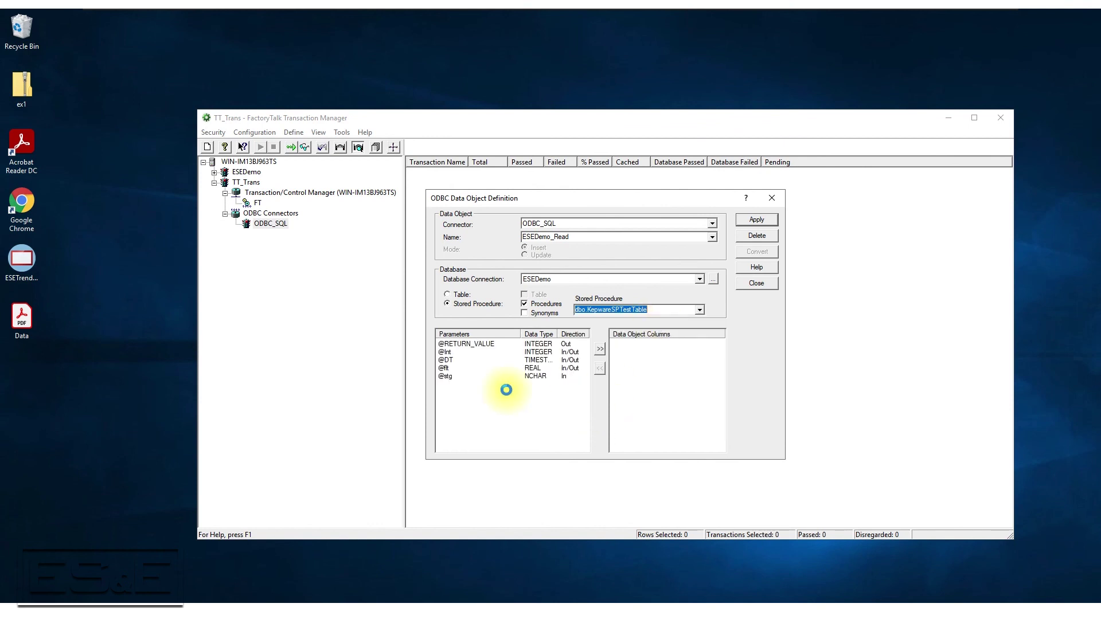
click(597, 353)
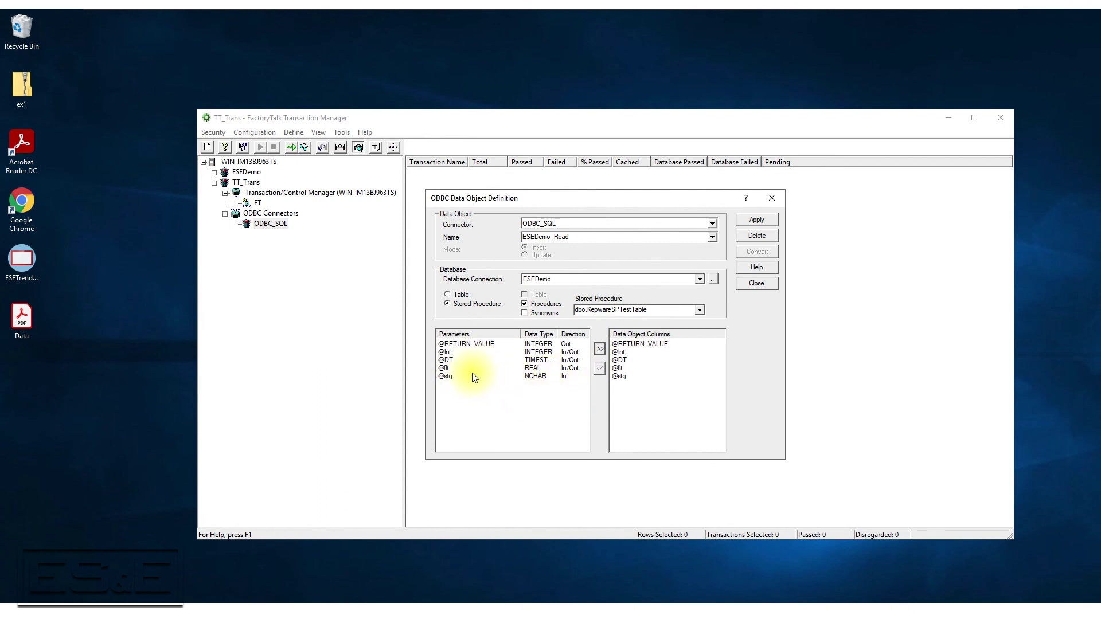
click(756, 221)
click(609, 346)
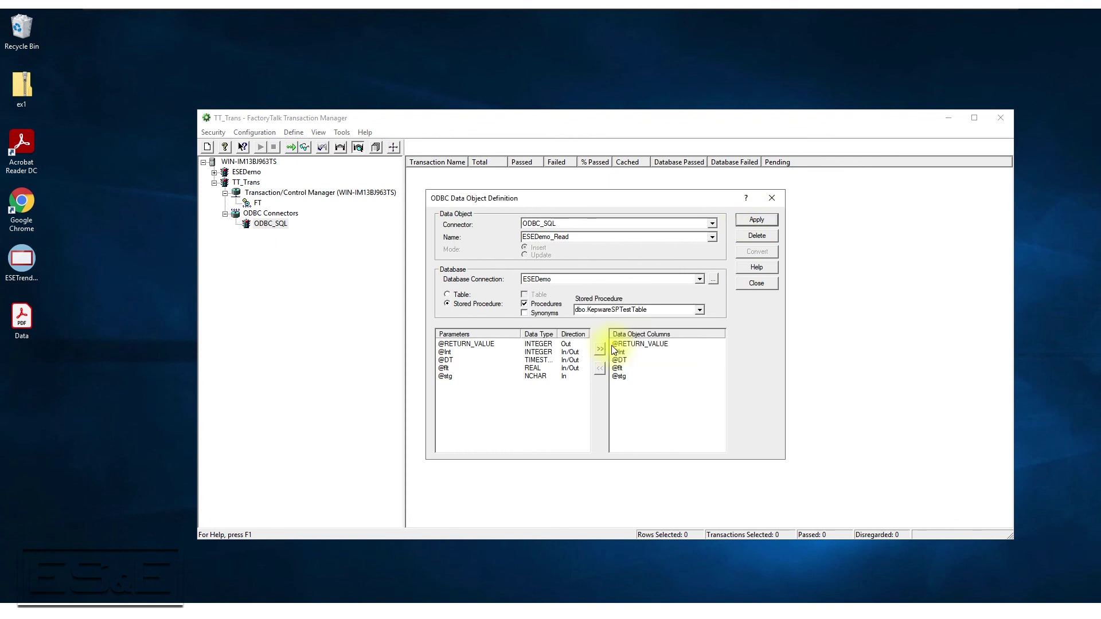
click(755, 285)
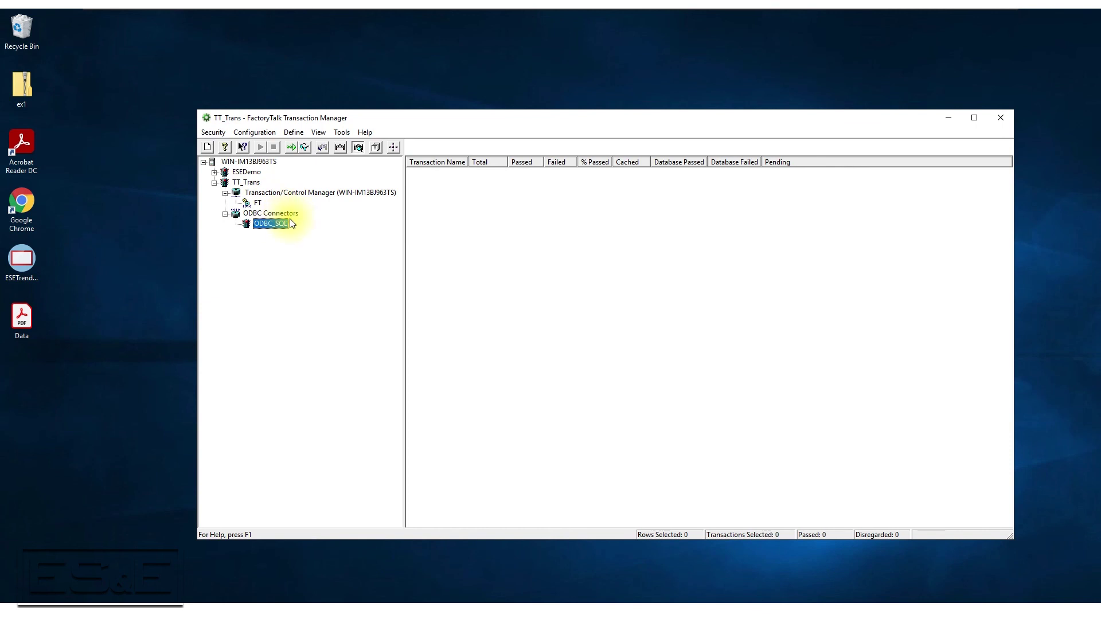
Create an enabled transaction named ReadTrans in TT_Trans with the ESEDemo_Read data object, using a real time thread.
click(246, 182)
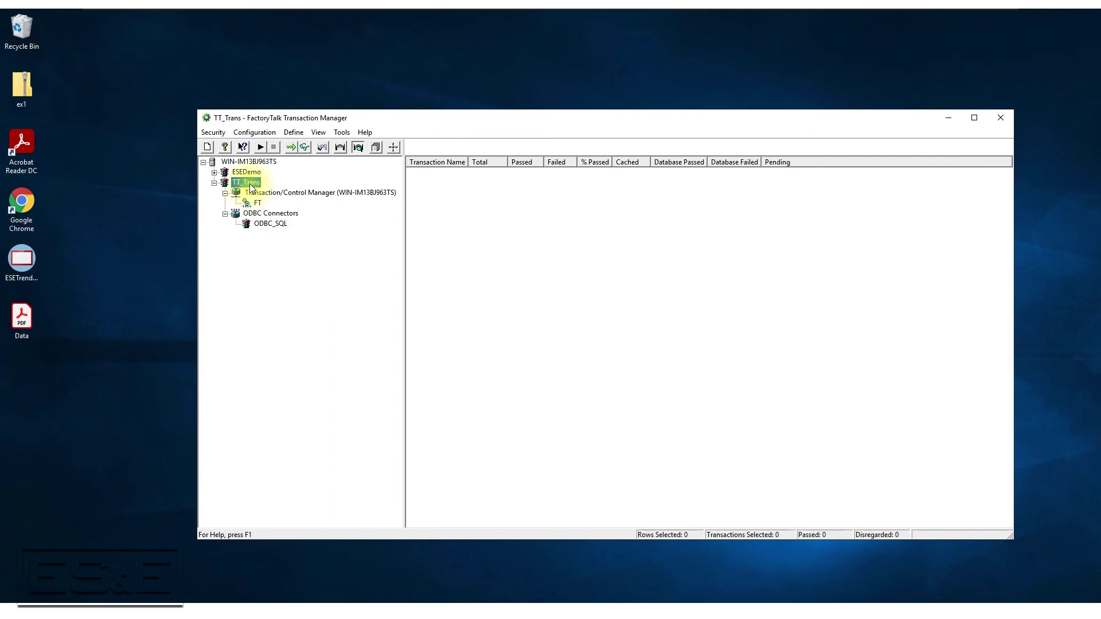
click(340, 150)
right_click(434, 198)
click(456, 204)
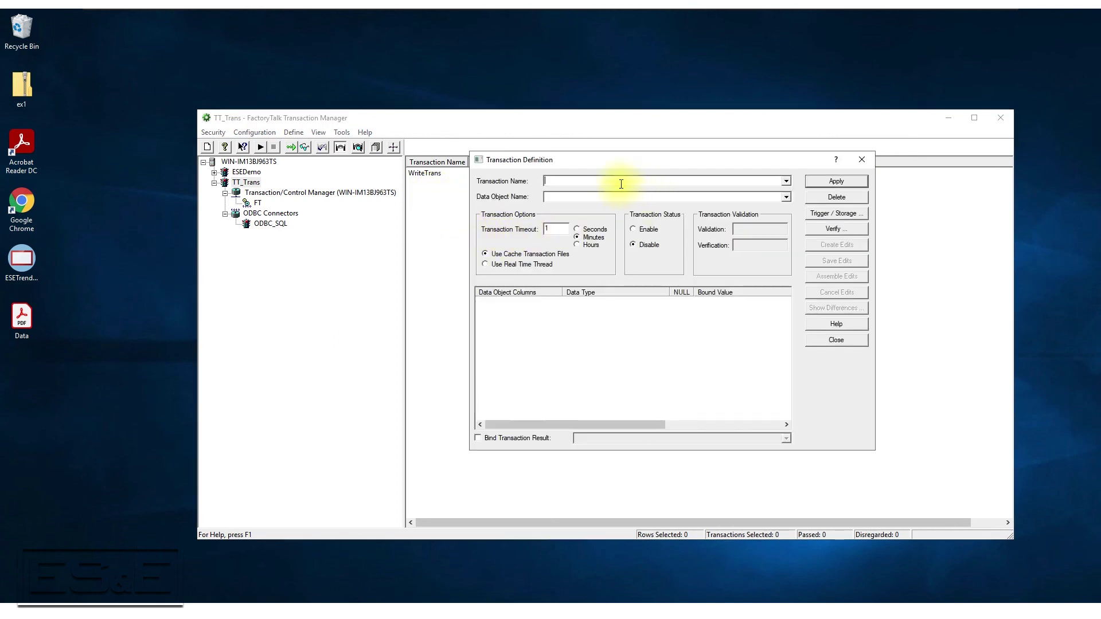
text(ReadTrans)
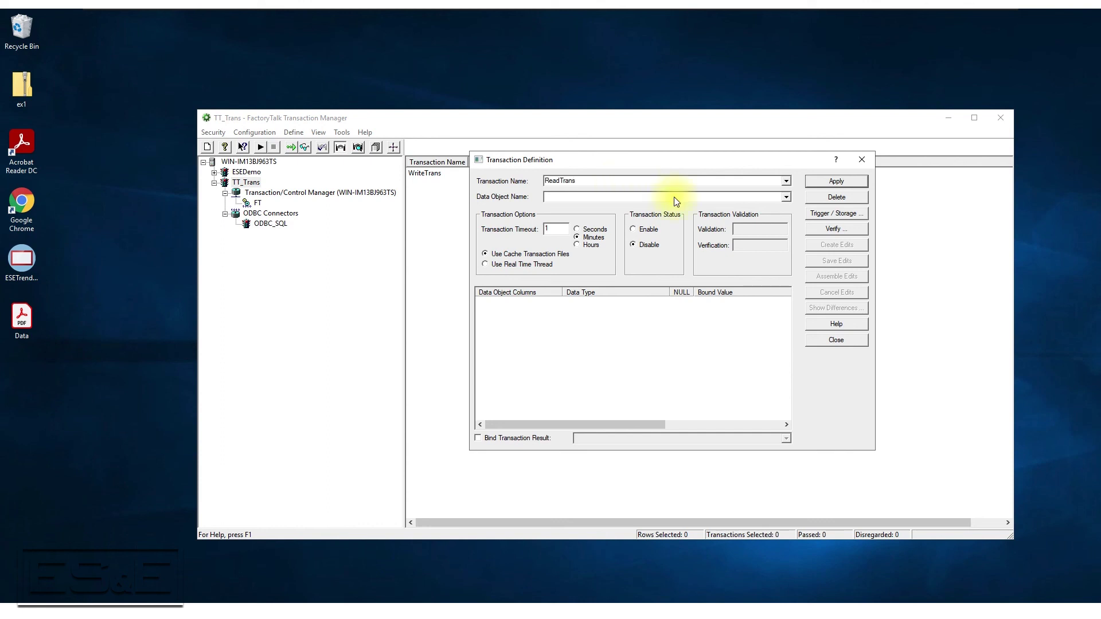
click(787, 197)
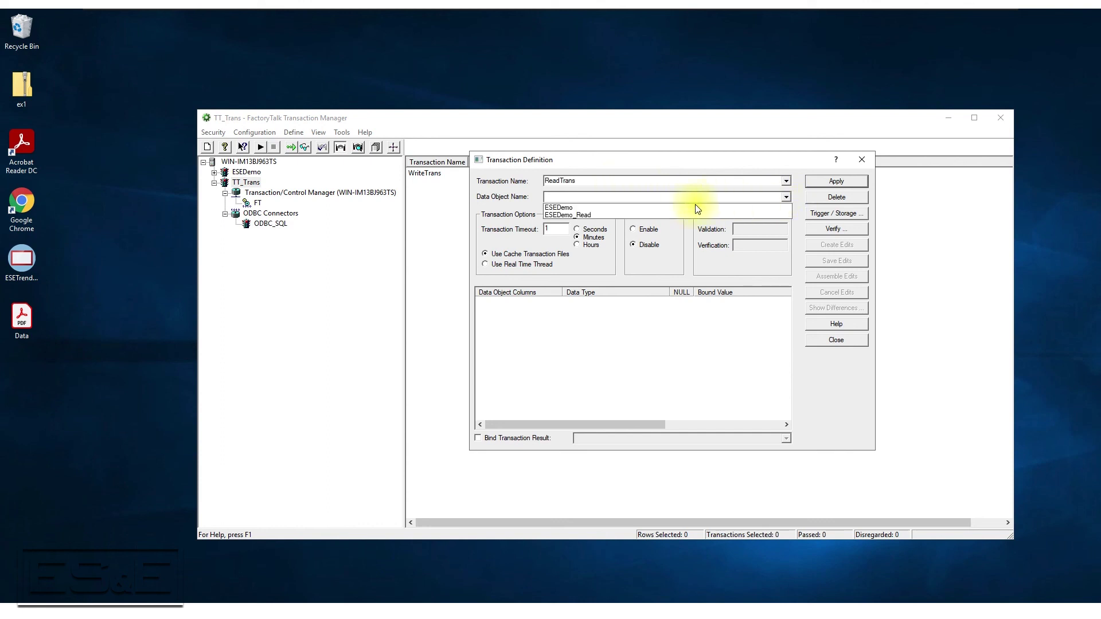
click(659, 214)
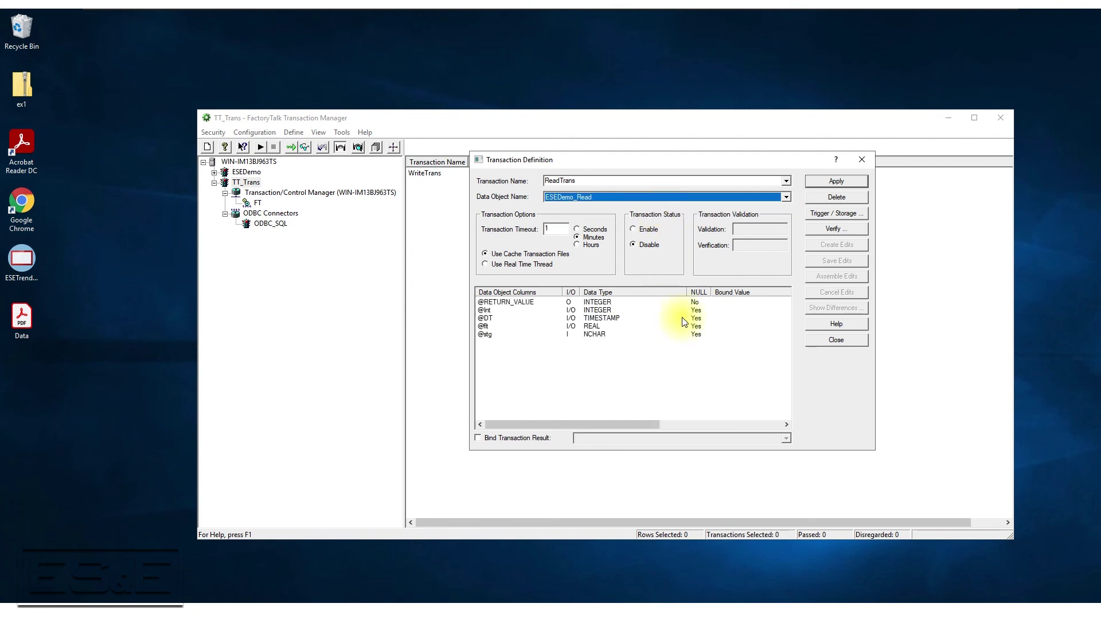
click(635, 229)
click(529, 268)
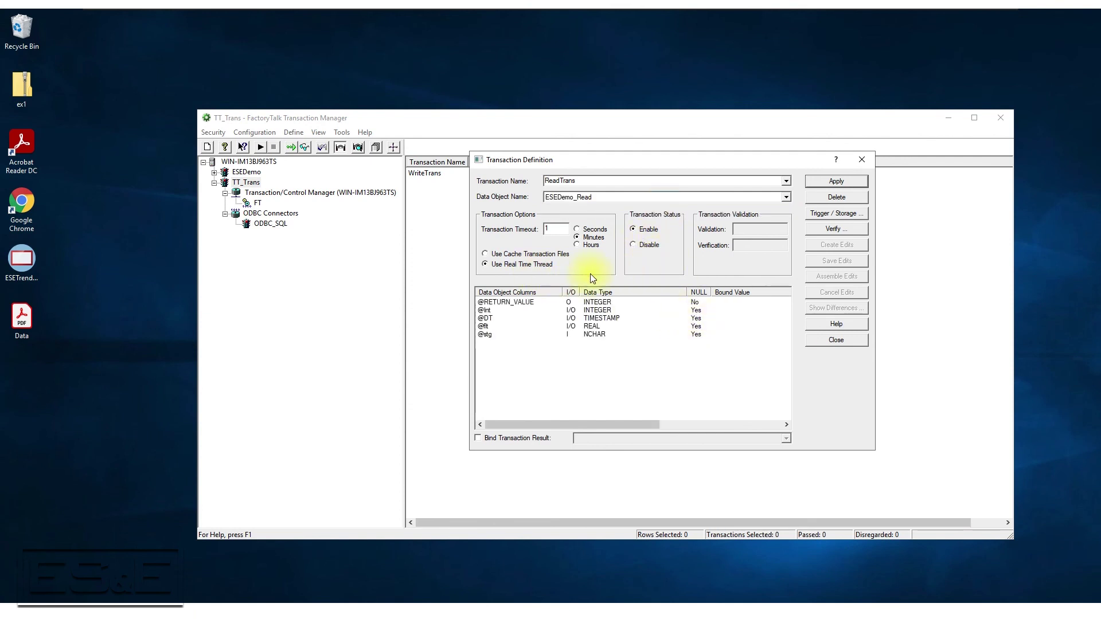
Trigger ReadTrans on the high transition of the unscheduled ESEDemo ReadBit data point, ignoring the first unscheduled event.
click(841, 215)
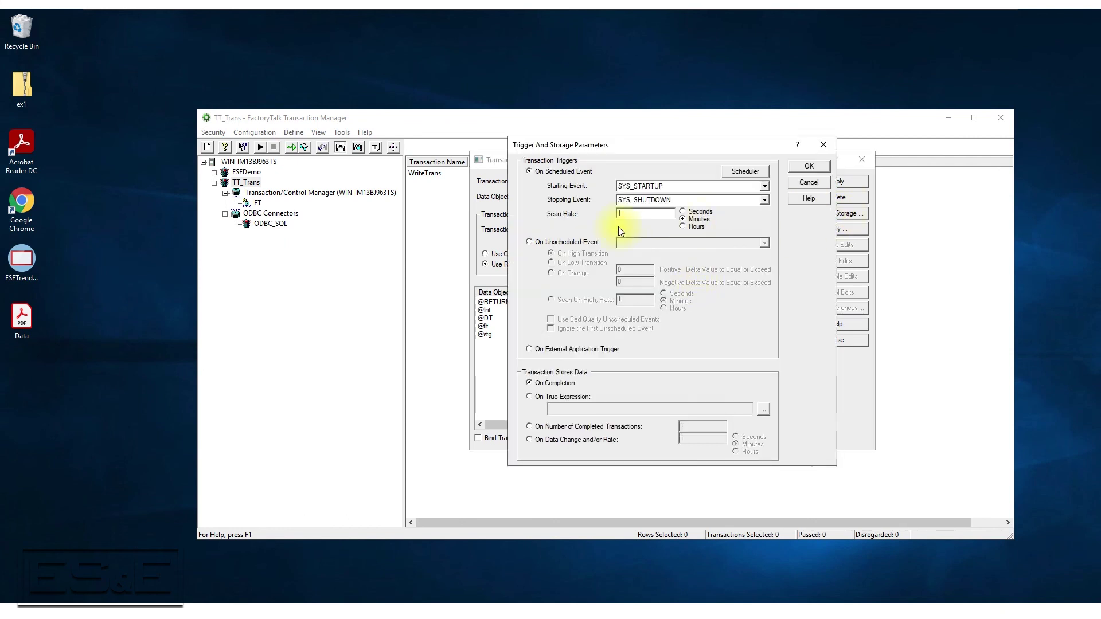
click(530, 242)
click(764, 243)
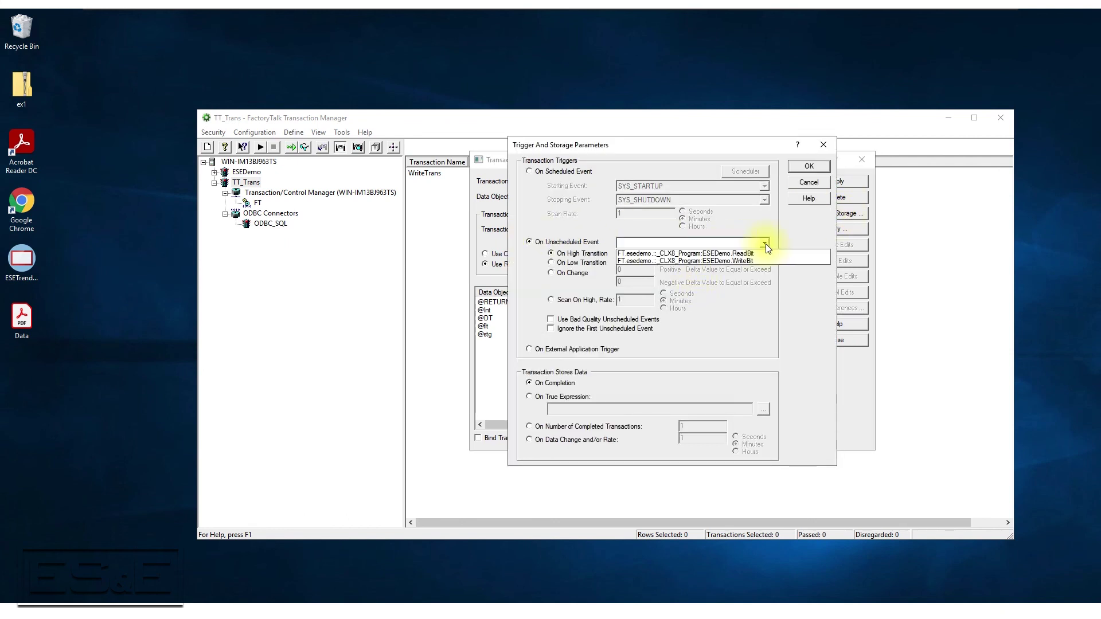
click(763, 253)
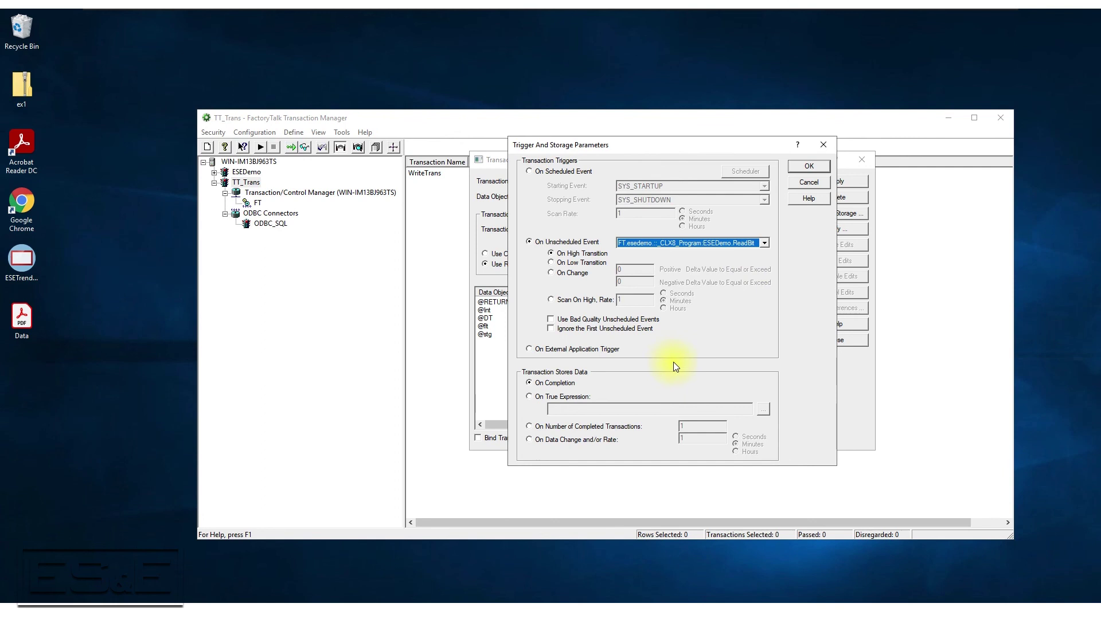
click(551, 329)
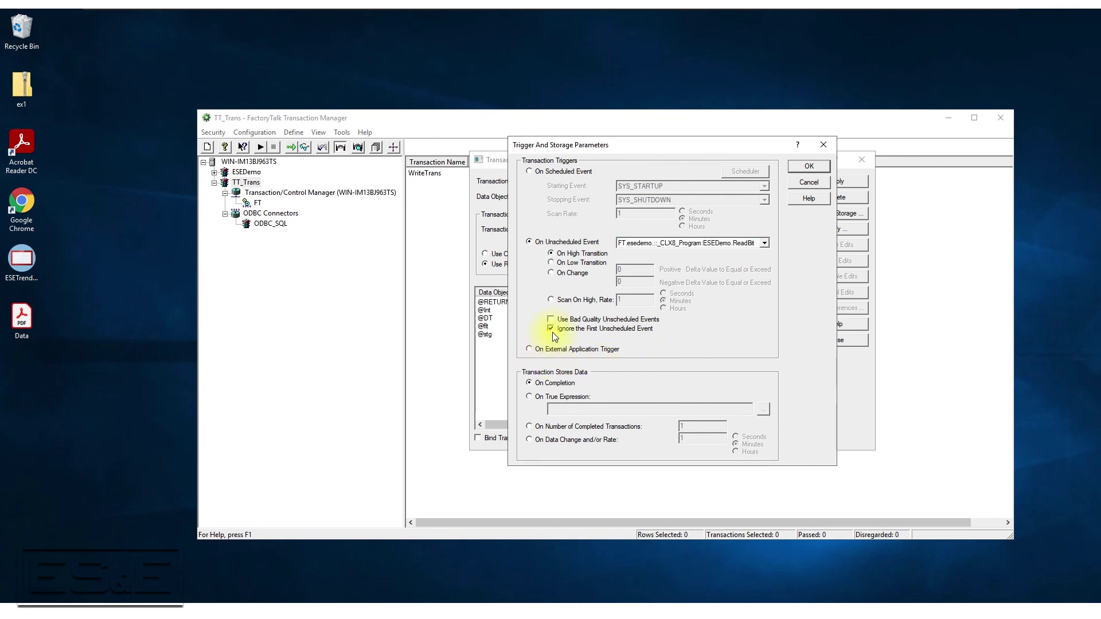
click(803, 166)
click(829, 213)
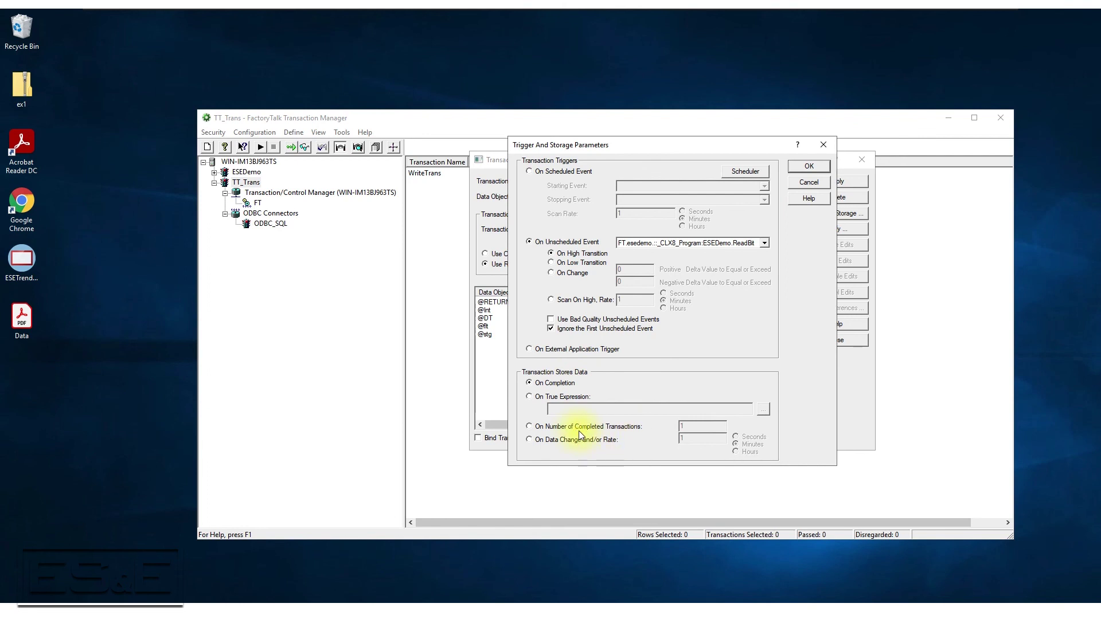
click(807, 167)
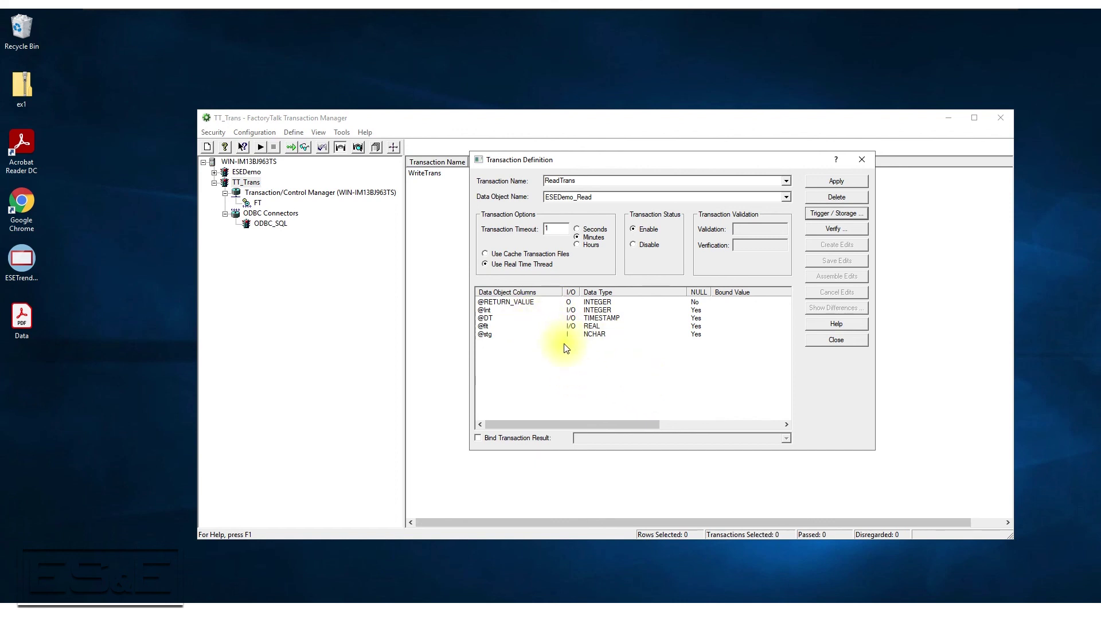
click(497, 336)
right_click(497, 336)
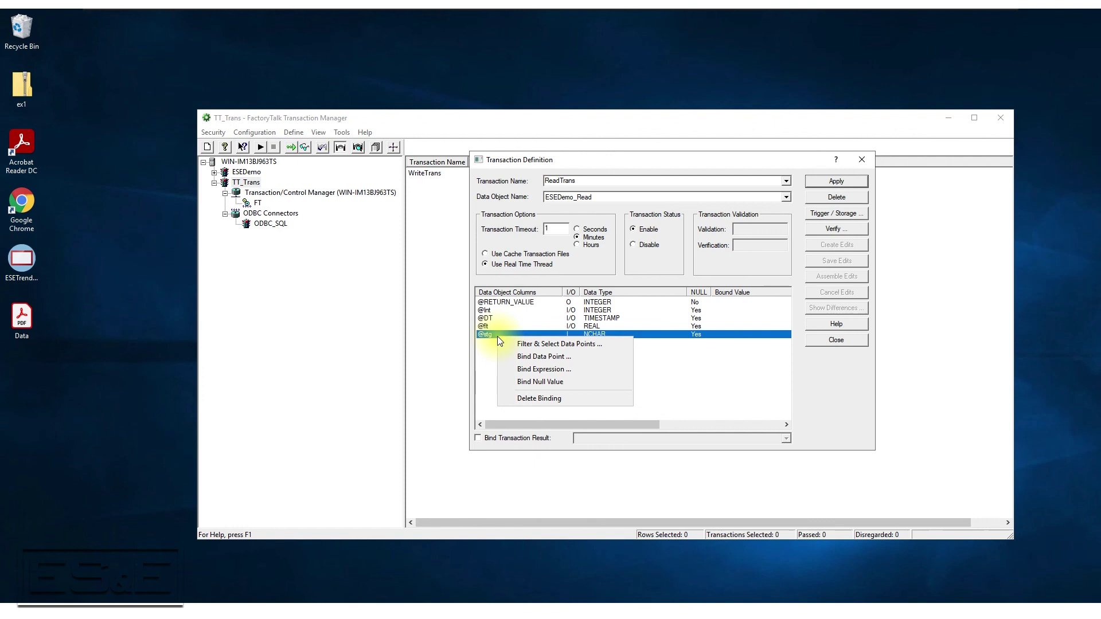
click(534, 357)
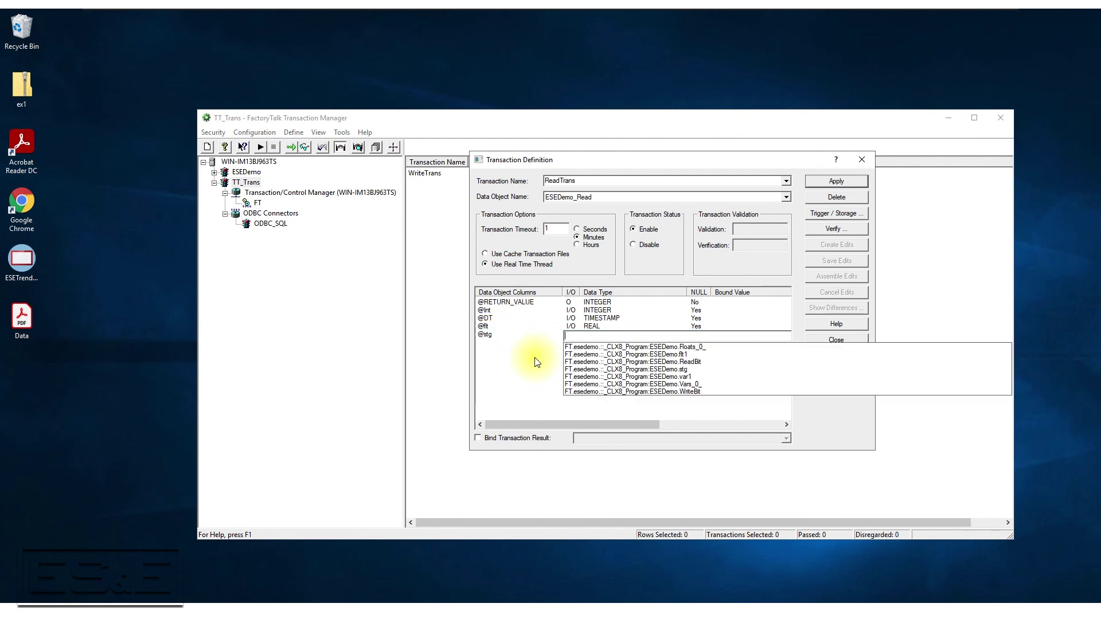
click(599, 369)
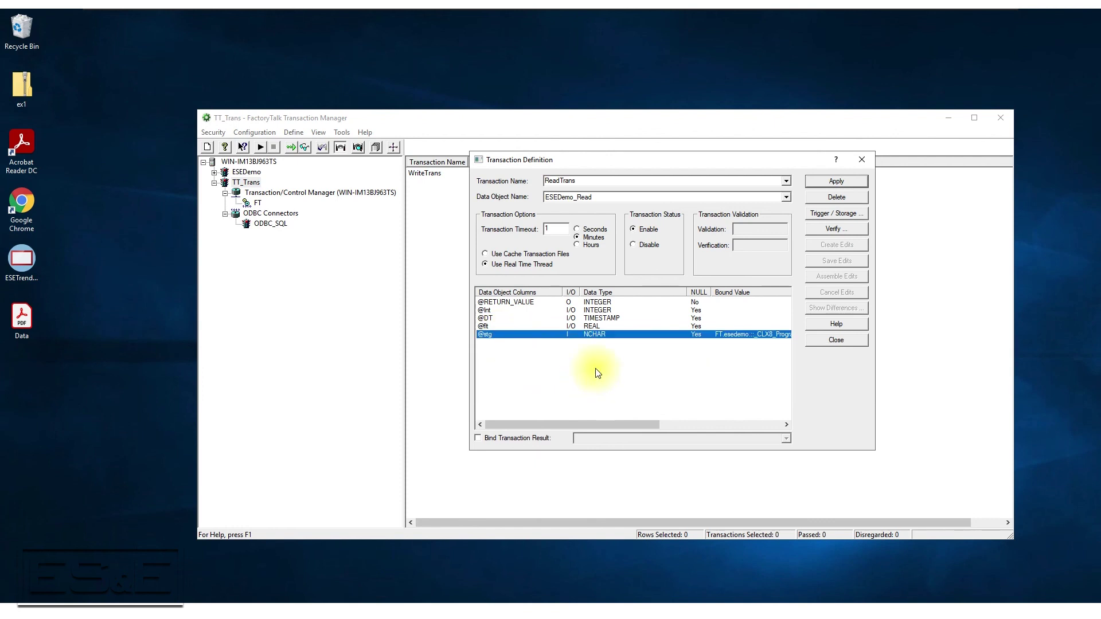
right_click(500, 311)
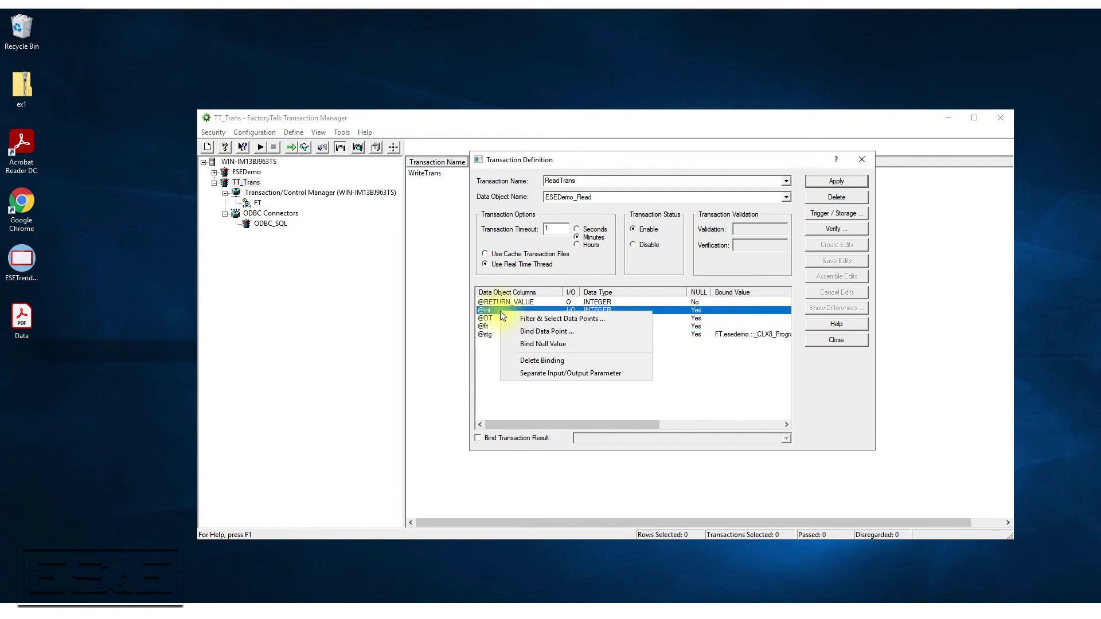
click(539, 331)
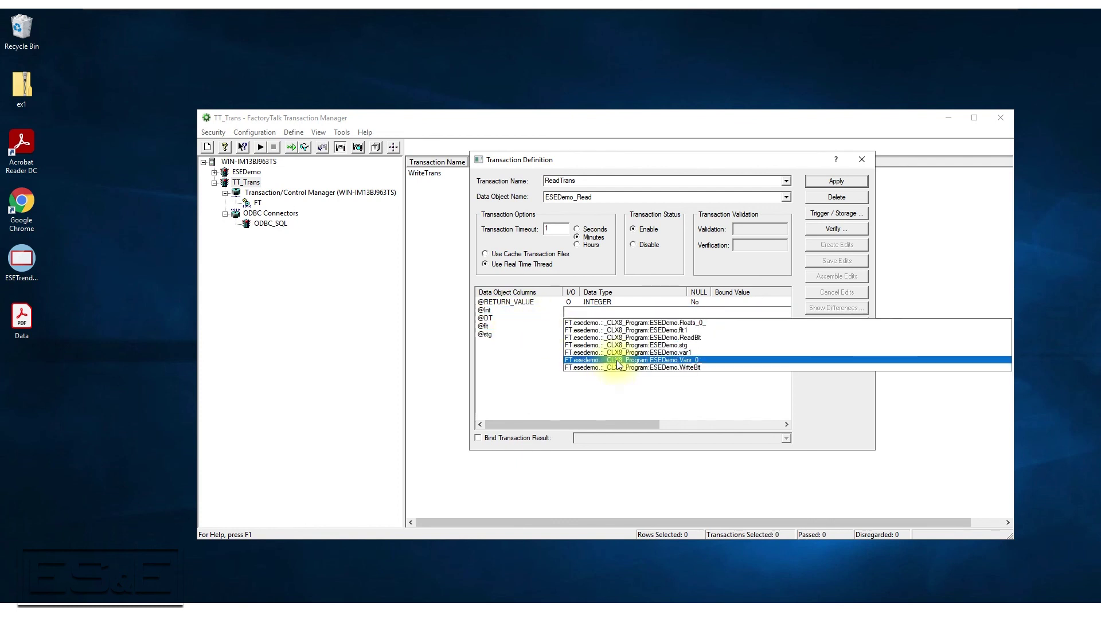
click(618, 361)
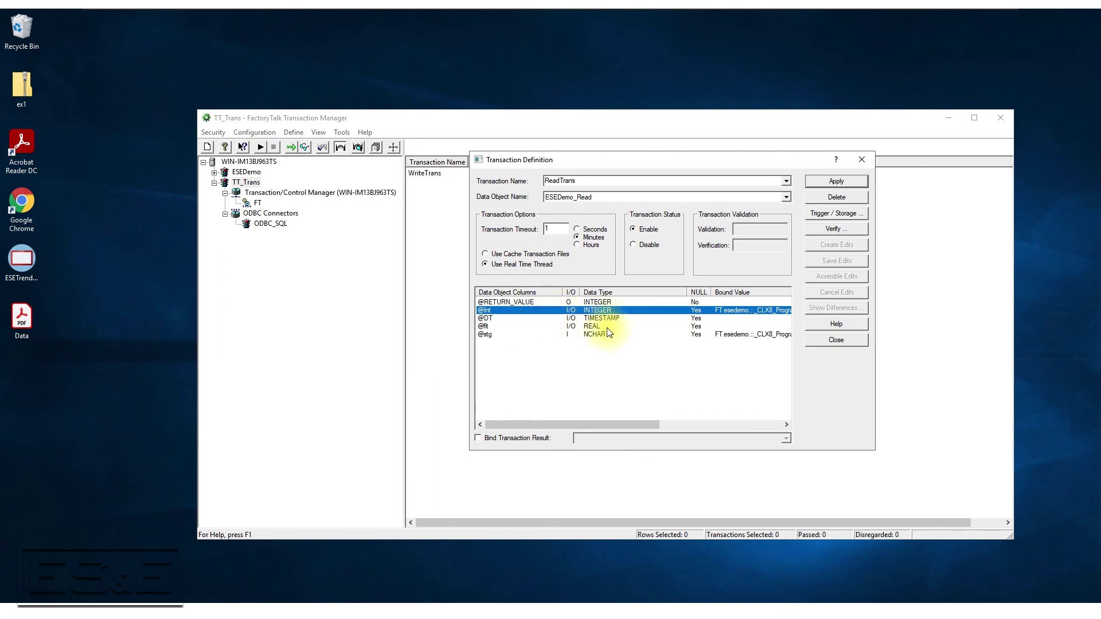
right_click(512, 326)
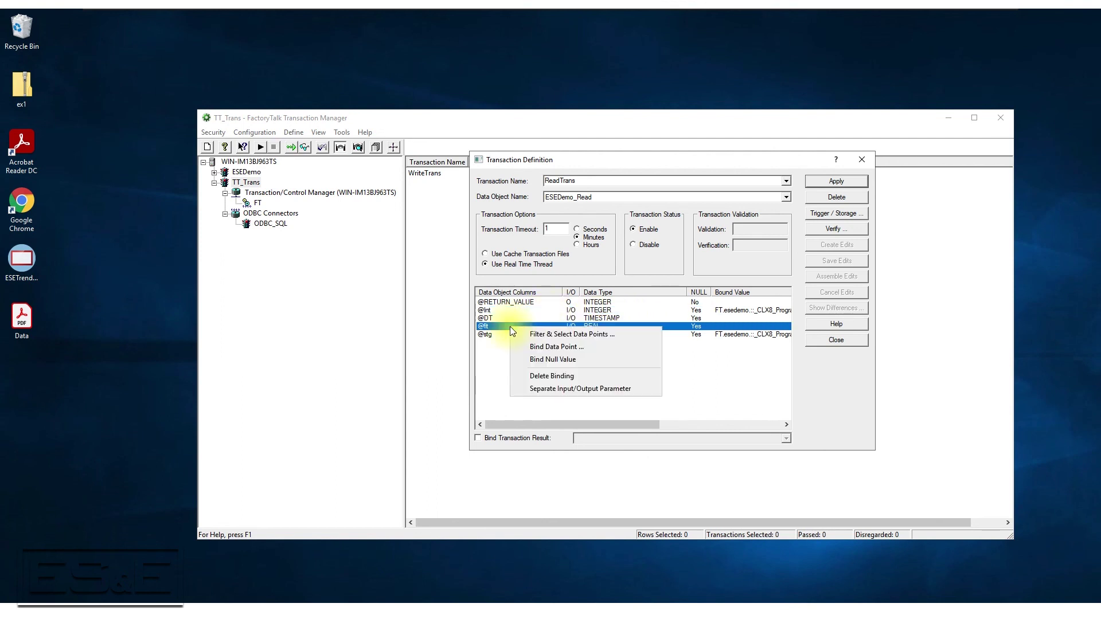
click(556, 350)
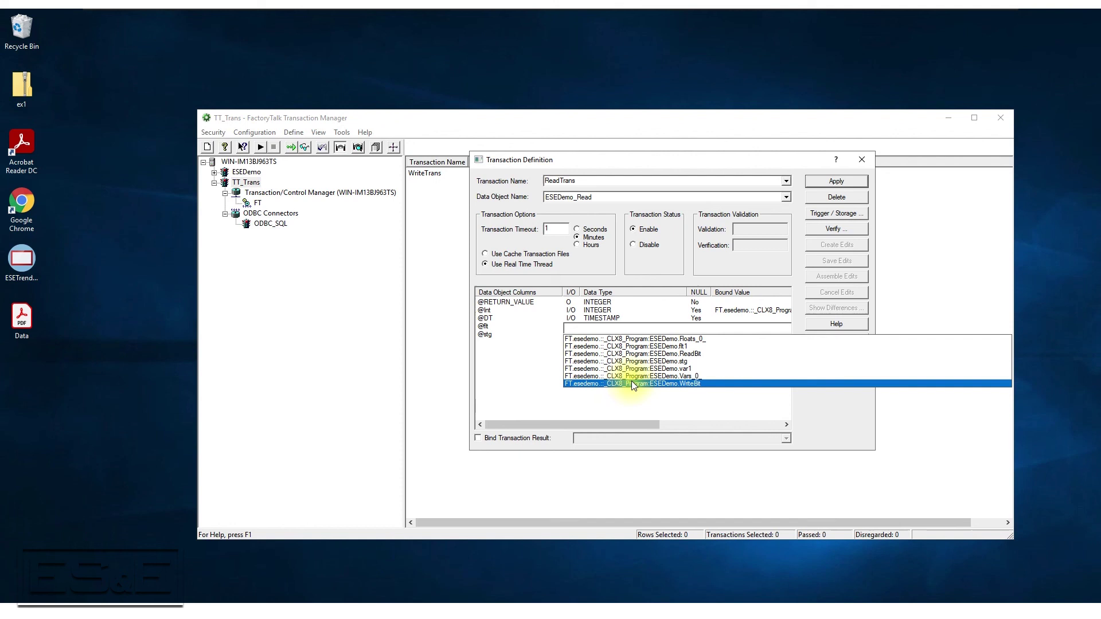
click(635, 347)
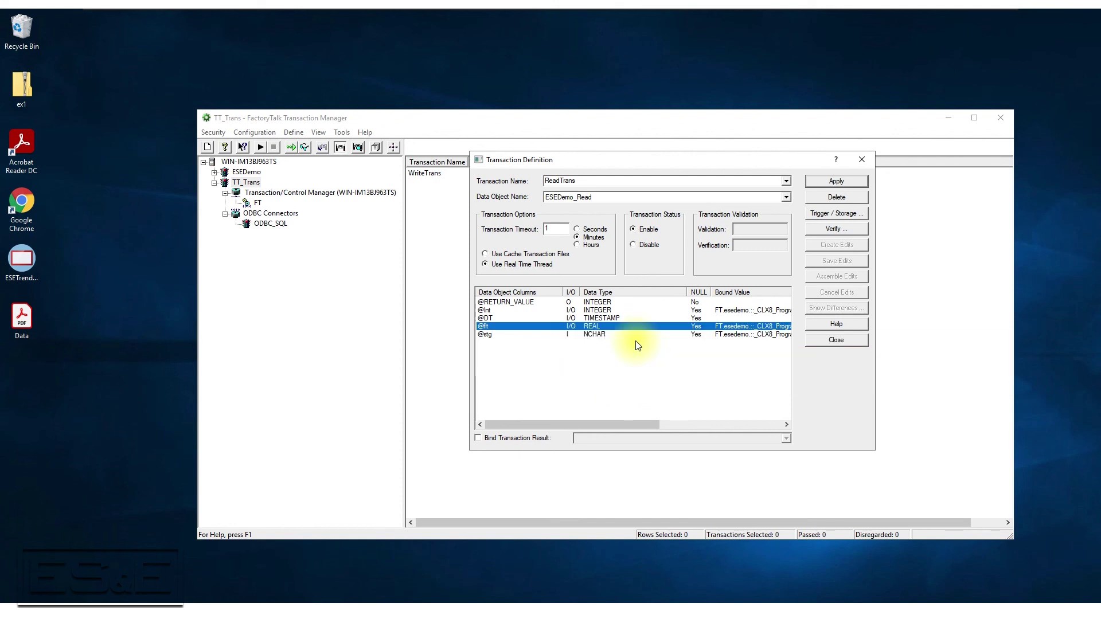
click(512, 318)
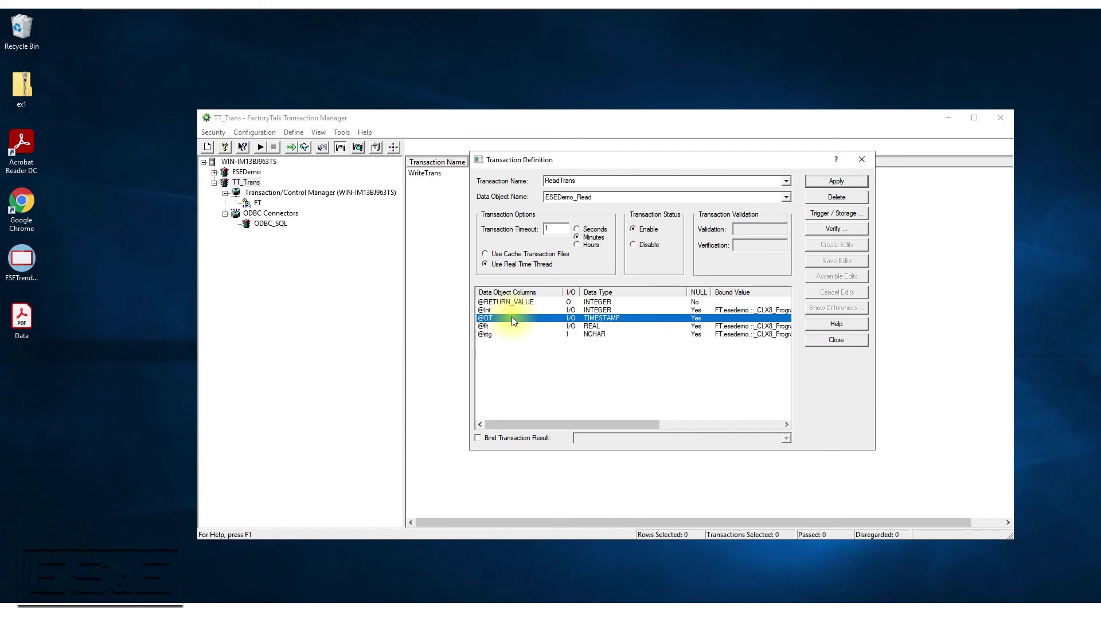
right_click(511, 320)
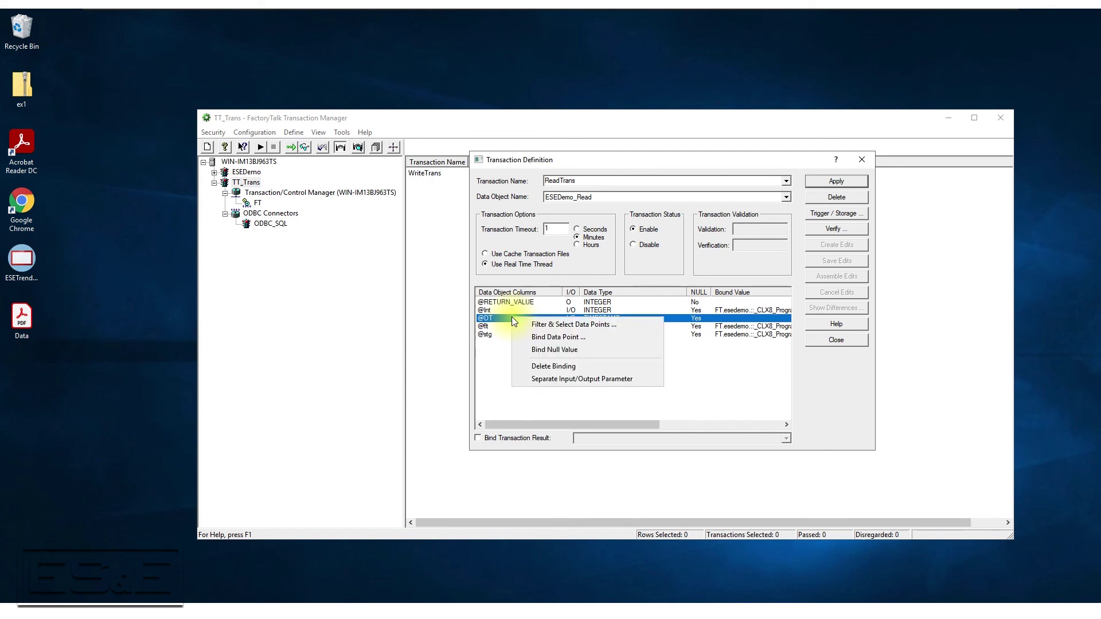
click(553, 348)
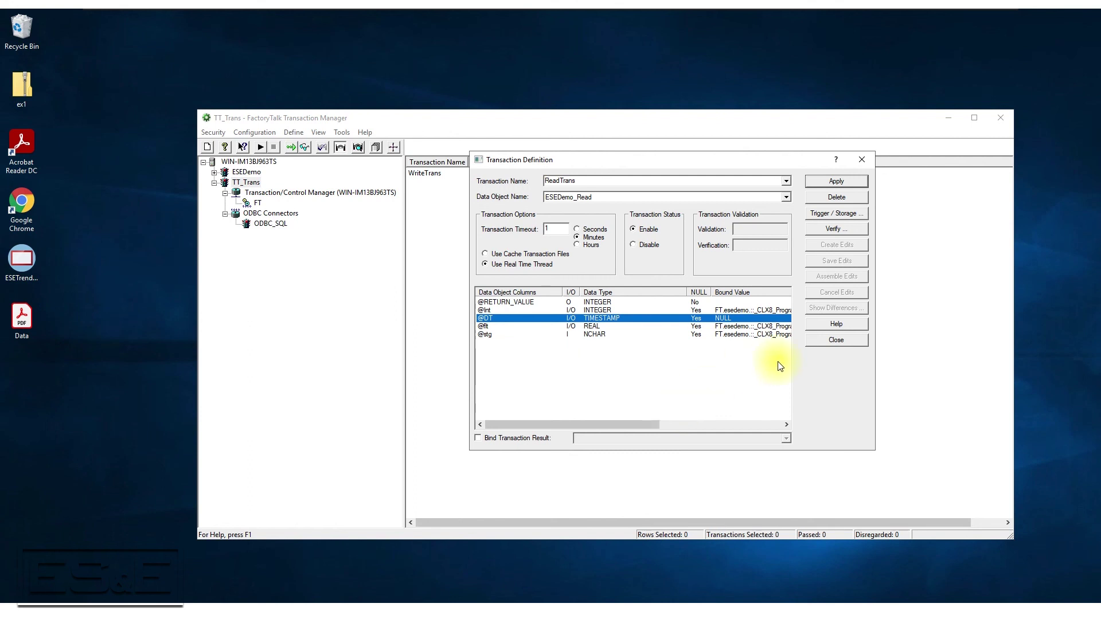
Verify the ReadTrans transaction definition and close the verification report.
click(845, 226)
click(584, 352)
click(669, 325)
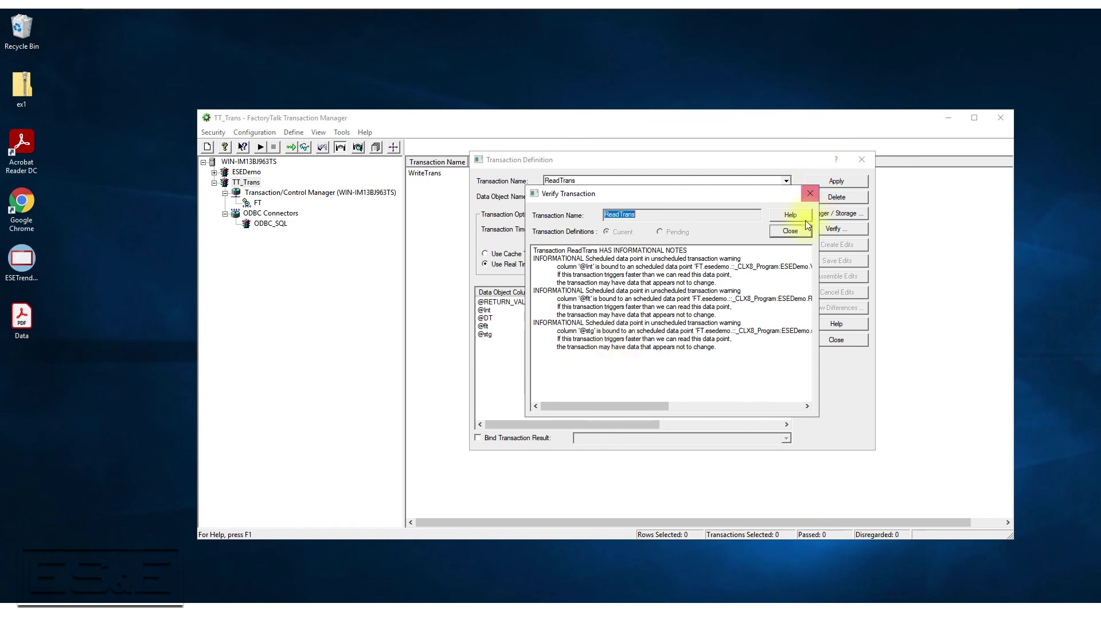
click(797, 234)
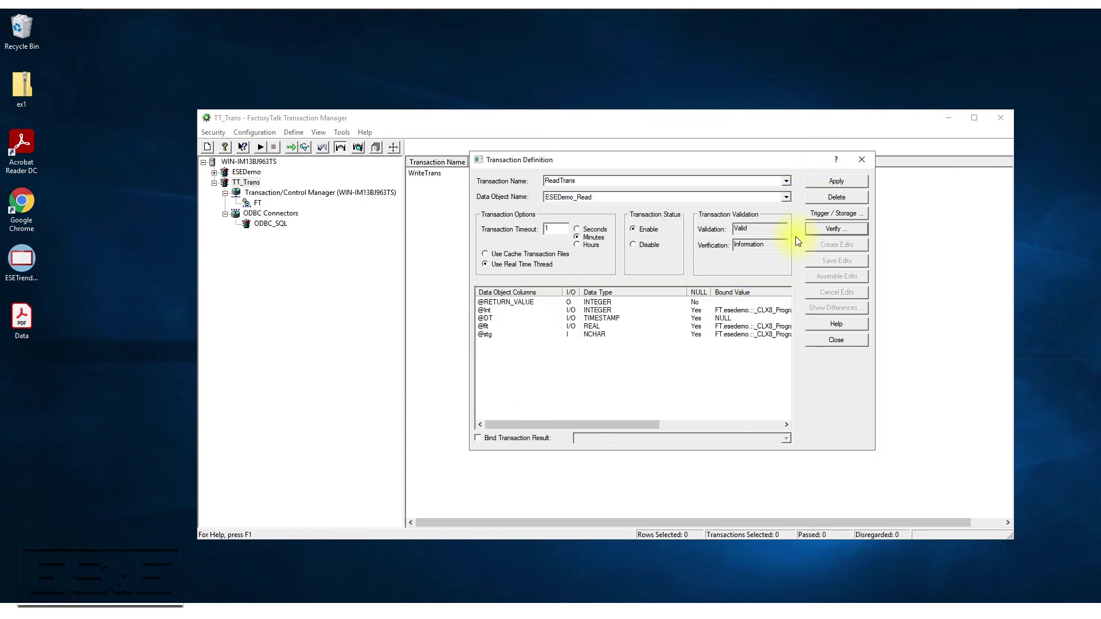
Apply the ReadTrans transaction definition and close it.
click(836, 181)
click(655, 330)
click(673, 324)
click(822, 343)
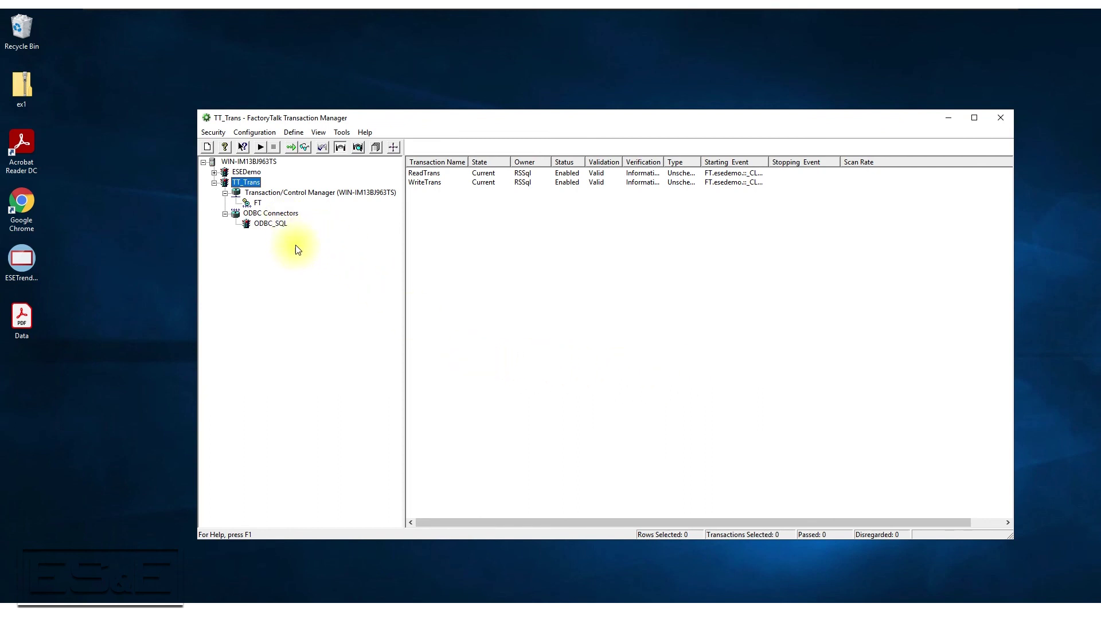
Collapse the TT_Trans configuration in the tree and start it, confirming the start.
click(215, 184)
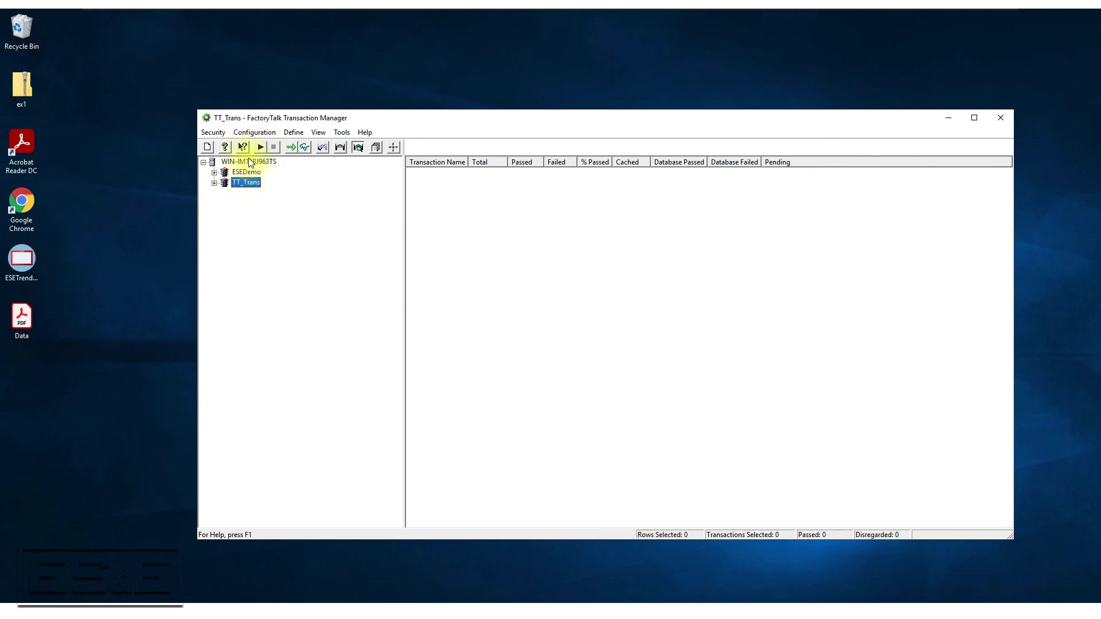
click(260, 148)
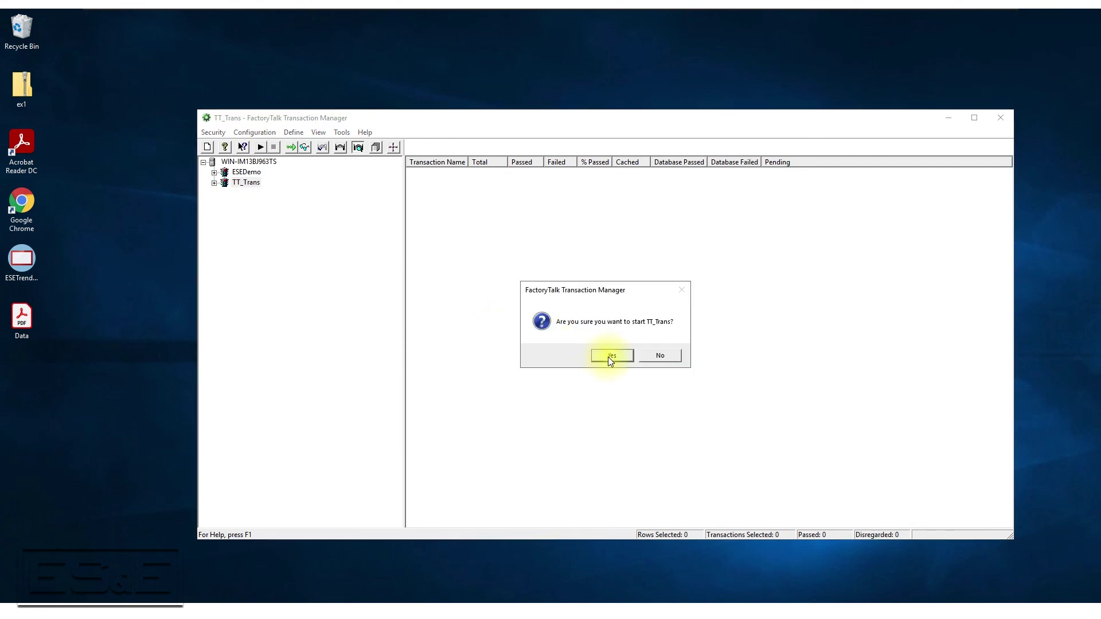
click(609, 357)
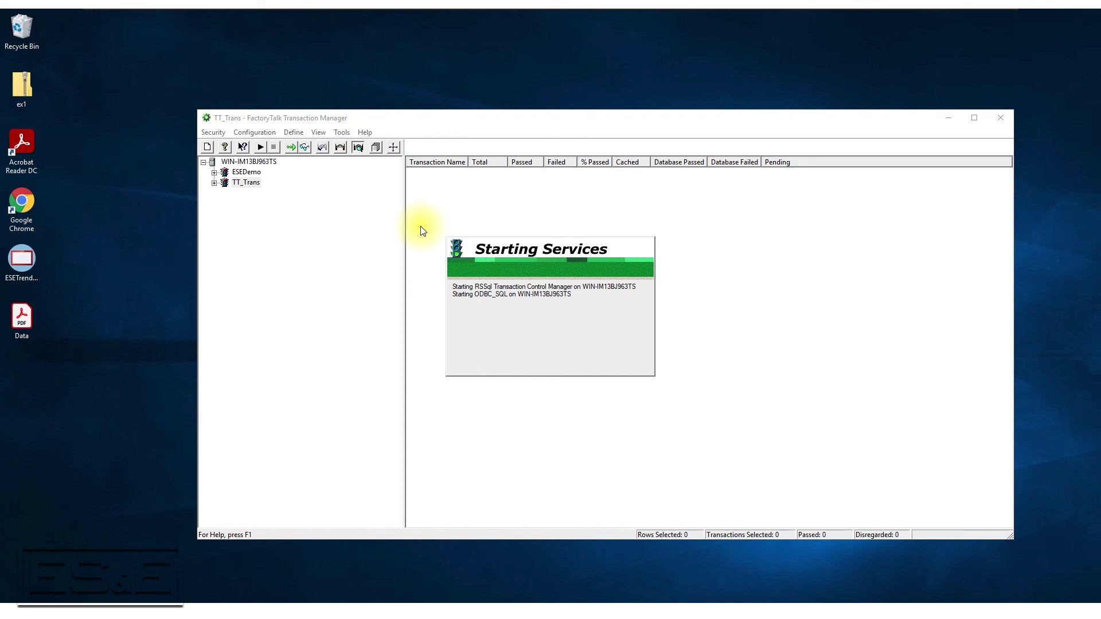
List the TT_Trans transaction definitions and display the statistics for ReadTrans and WriteTrans.
click(341, 148)
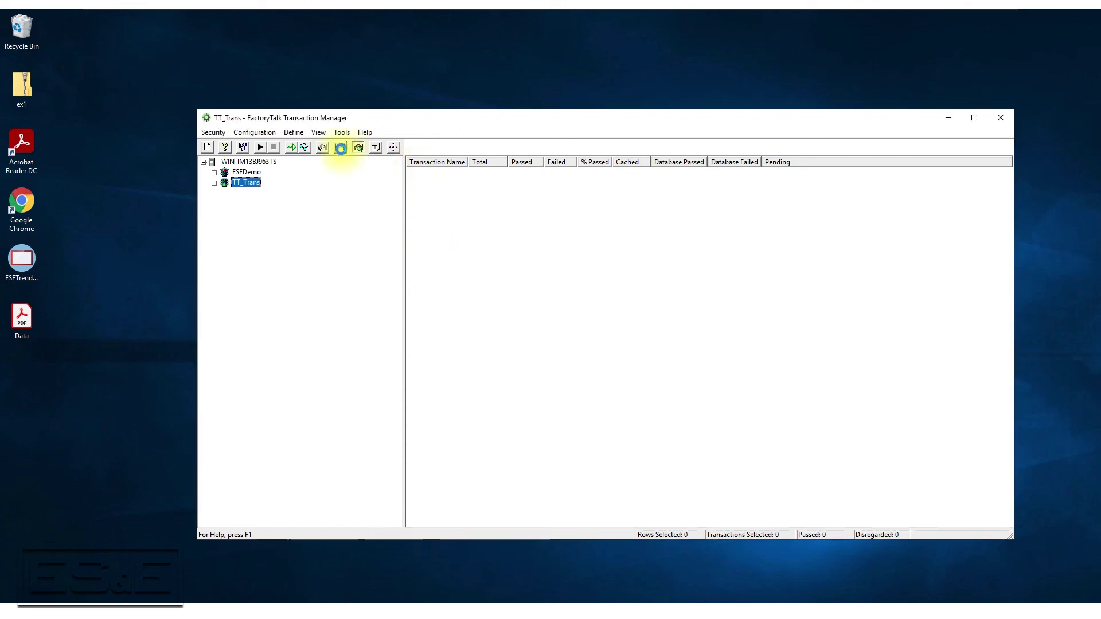
click(341, 148)
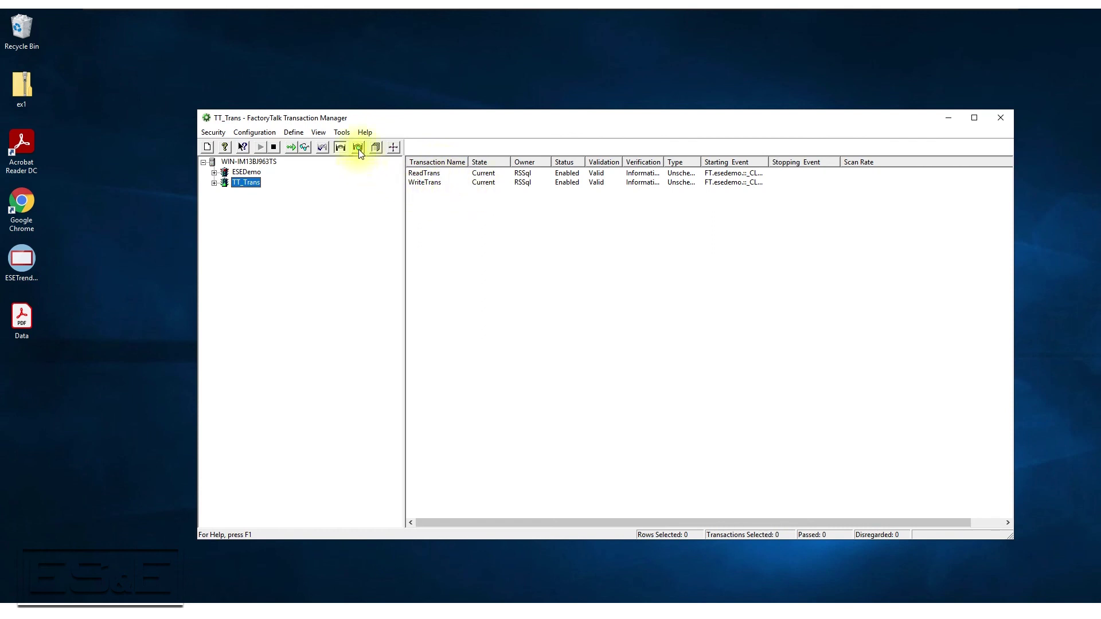
click(433, 163)
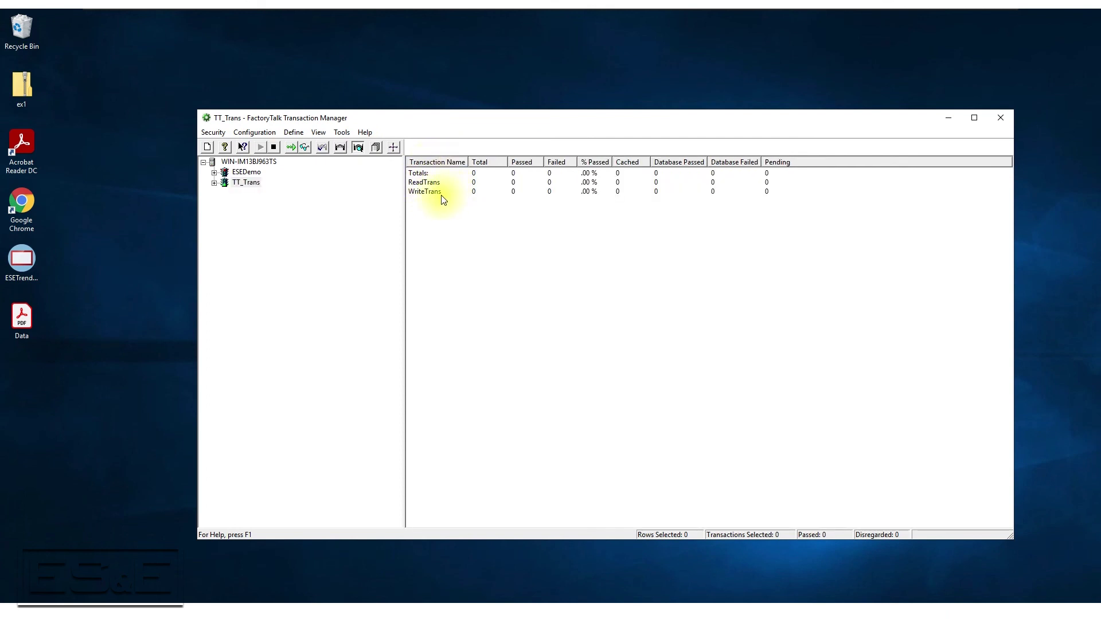
Switch to Logix Designer on the Comms virtual machine and examine the ESEDemo Floats[0], ReadBit, stg and Vars[0] tags before the read.
mouse_move(421, 9)
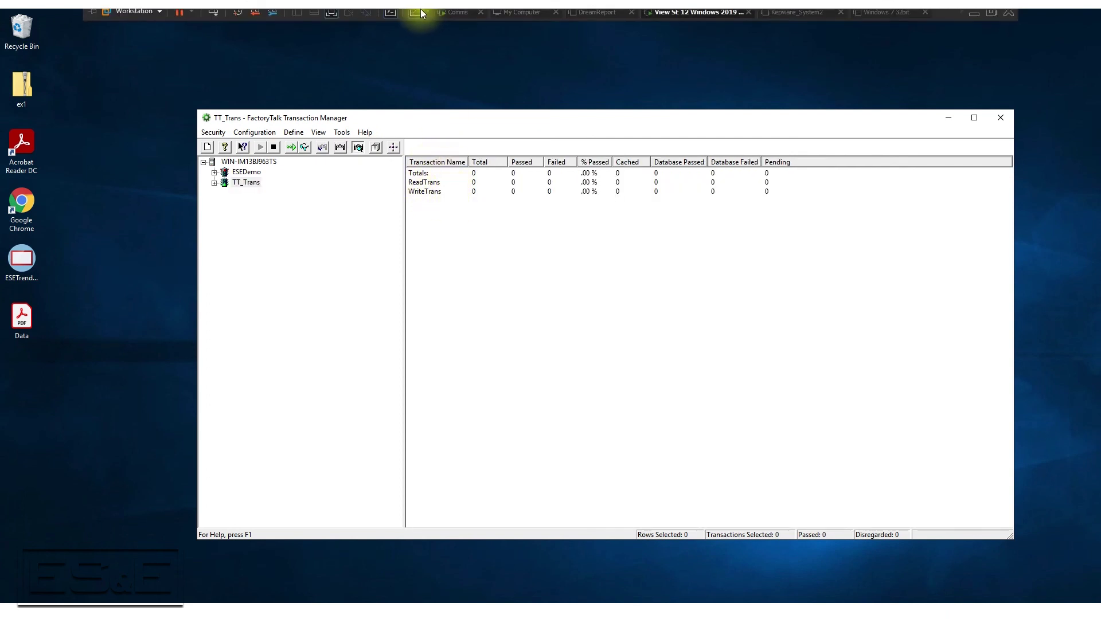
click(457, 17)
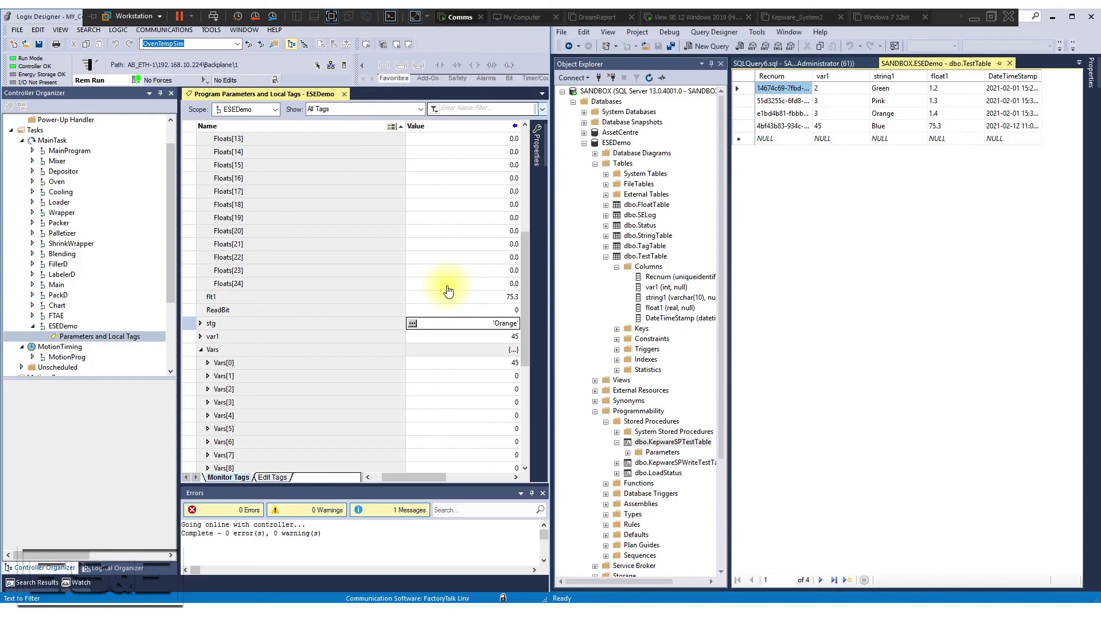
click(414, 310)
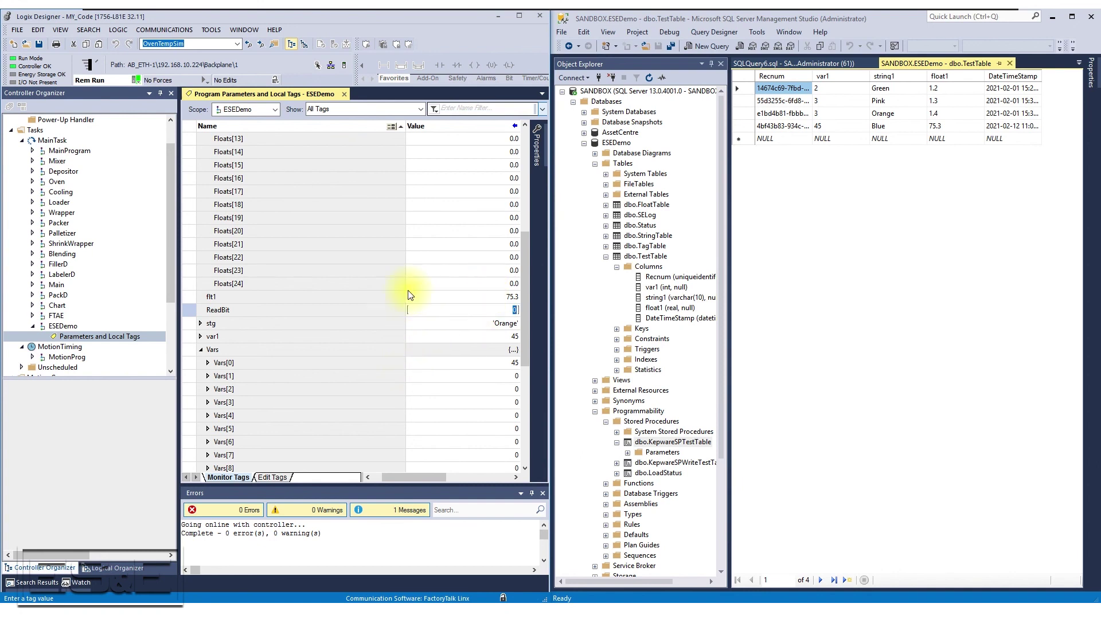
scroll(409, 296, up, 1)
scroll(409, 295, up, 4)
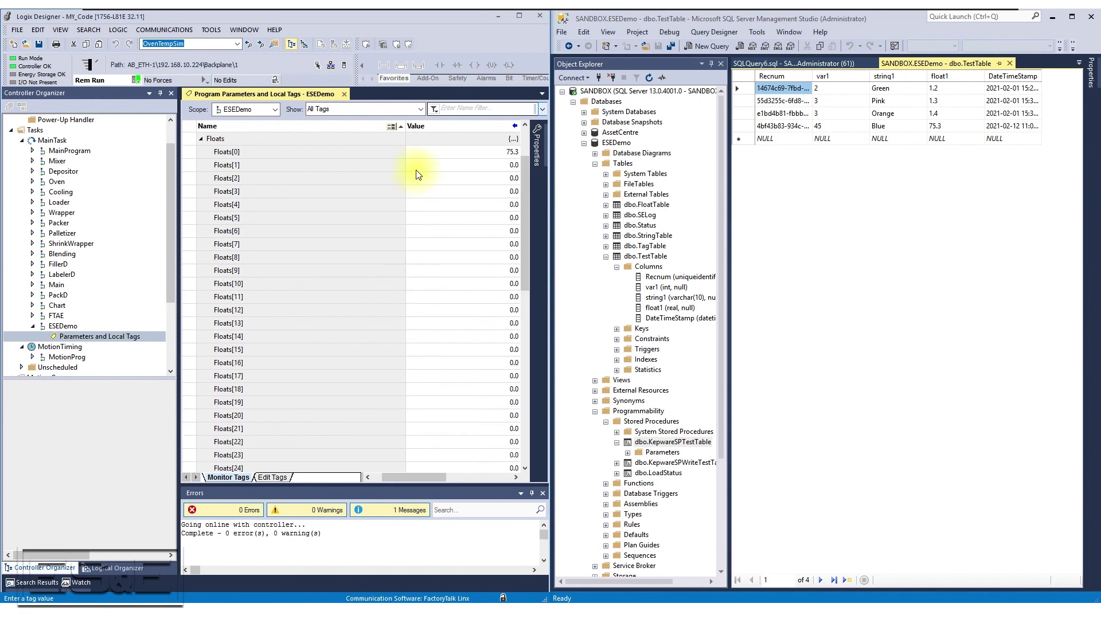
scroll(421, 308, down, 3)
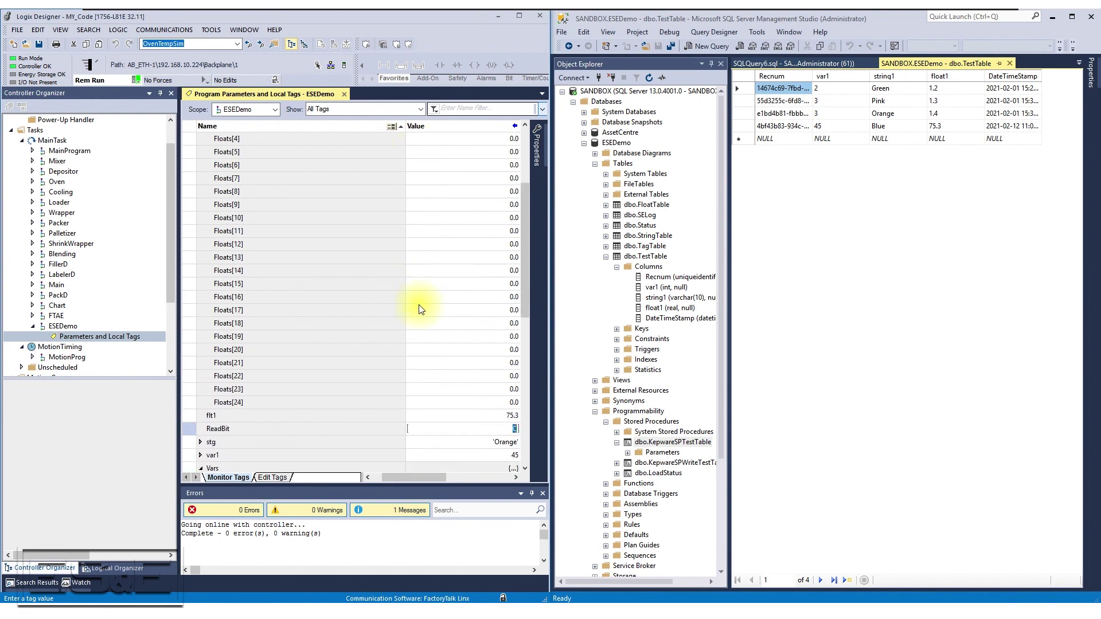
scroll(421, 310, down, 1)
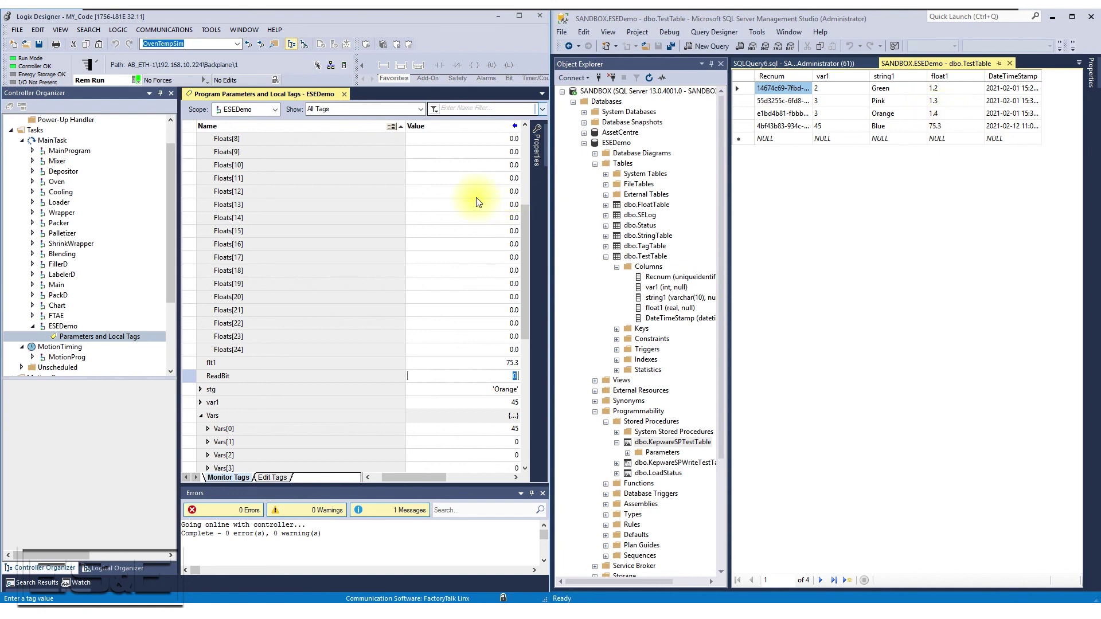
scroll(478, 200, up, 2)
scroll(473, 195, up, 2)
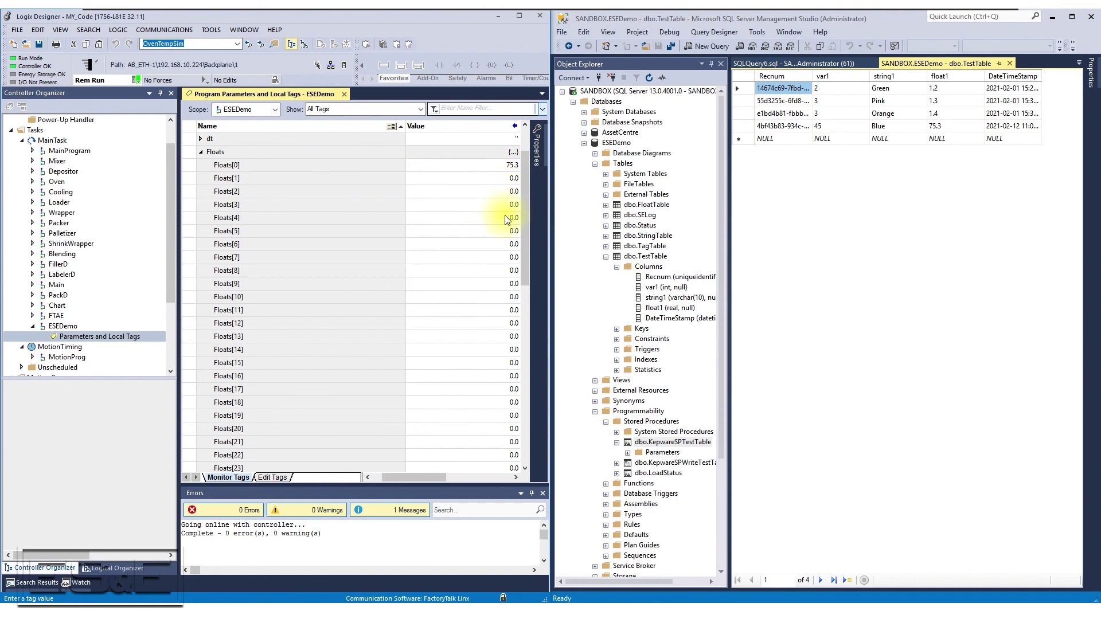
Trigger the read by setting the ESEDemo ReadBit tag to 1, and check Floats[0] against the SQL record for Orange.
scroll(505, 218, down, 3)
click(430, 392)
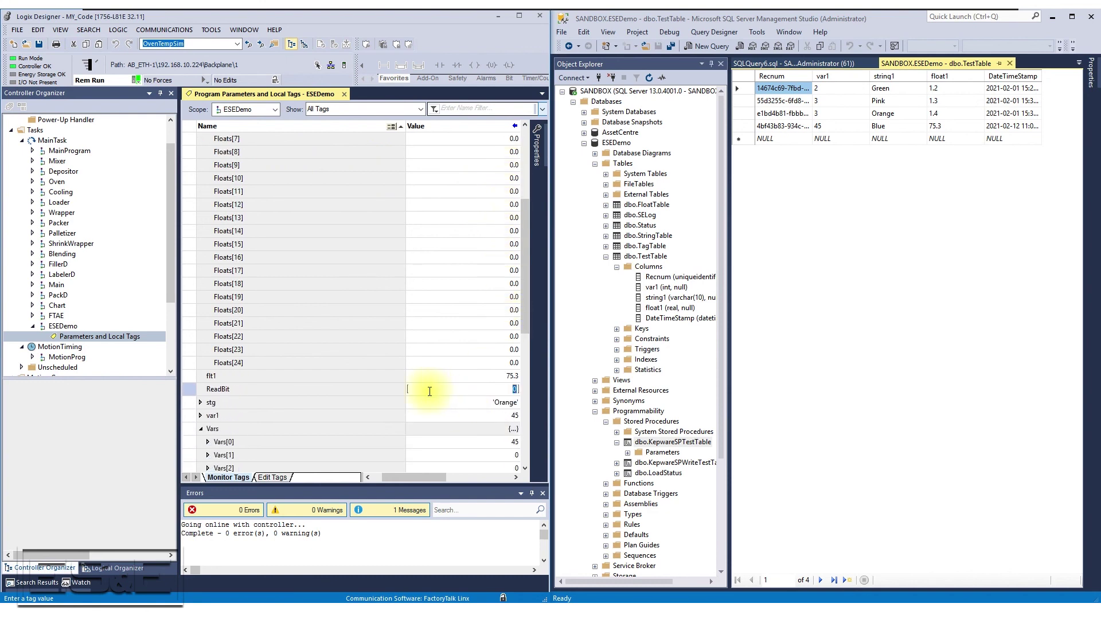
text(1)
key(Return)
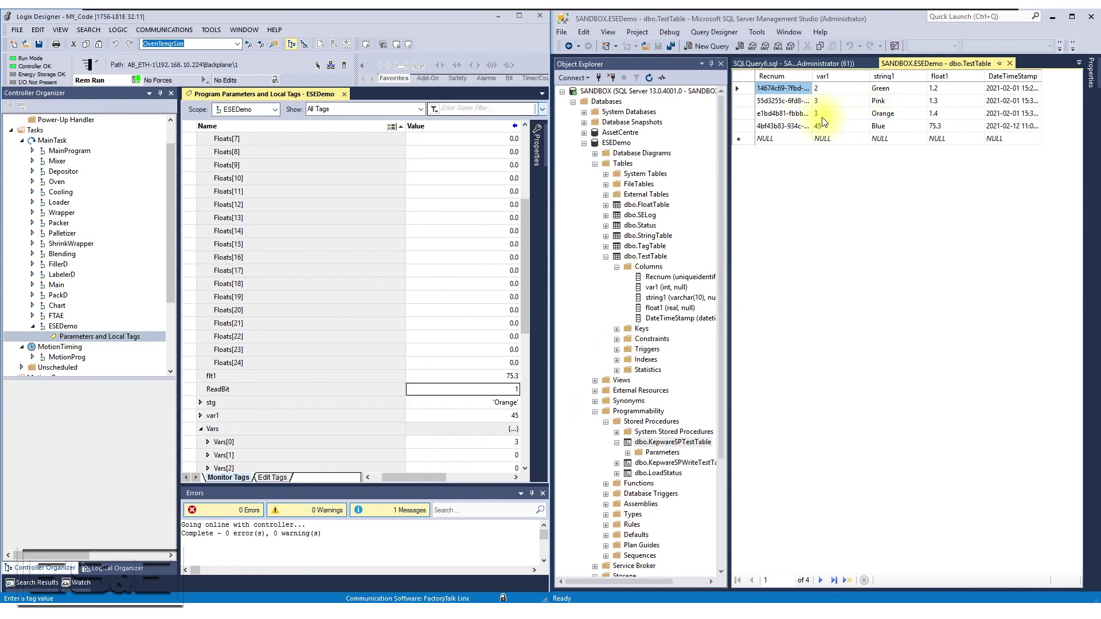
scroll(450, 301, up, 1)
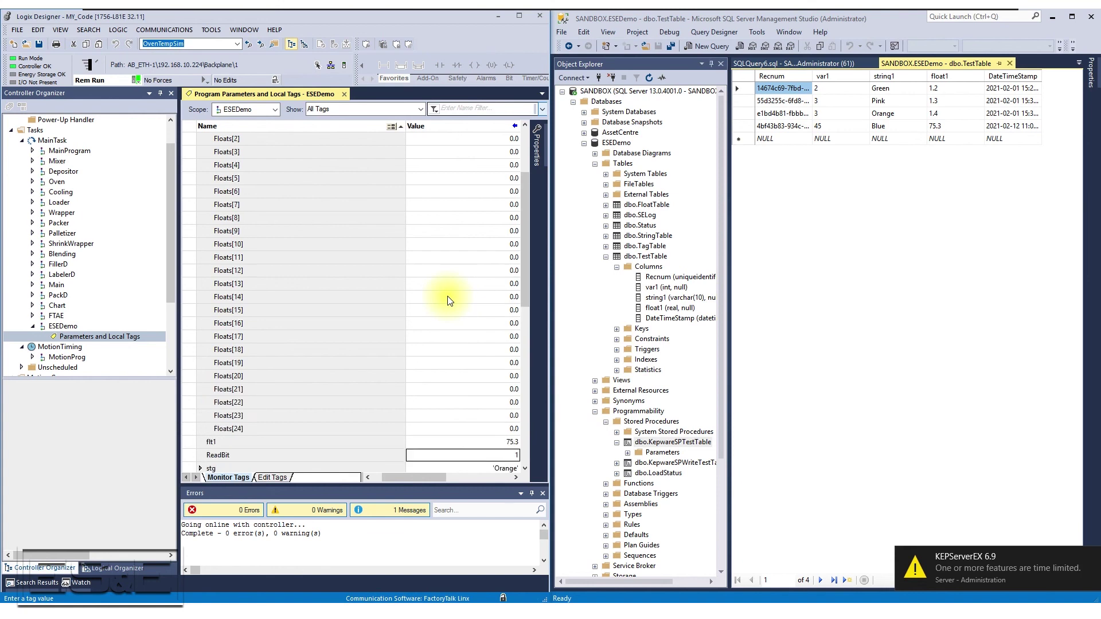
scroll(450, 299, up, 2)
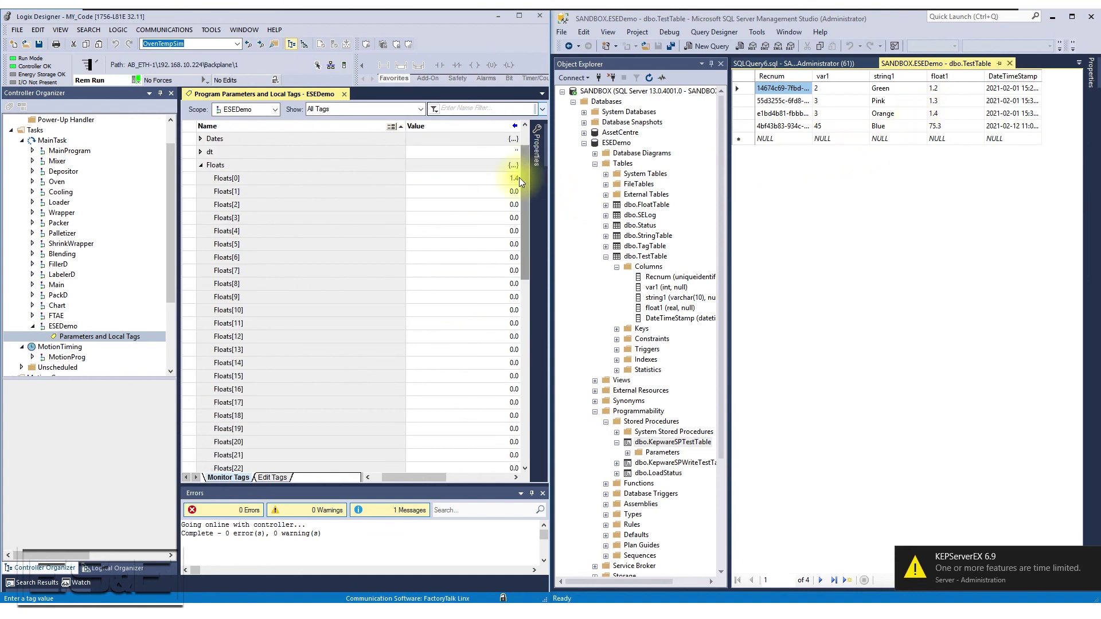
Reset ReadBit to 0 and set the stg tag to Blue.
drag(522, 215, 528, 314)
click(491, 297)
text(0)
key(Return)
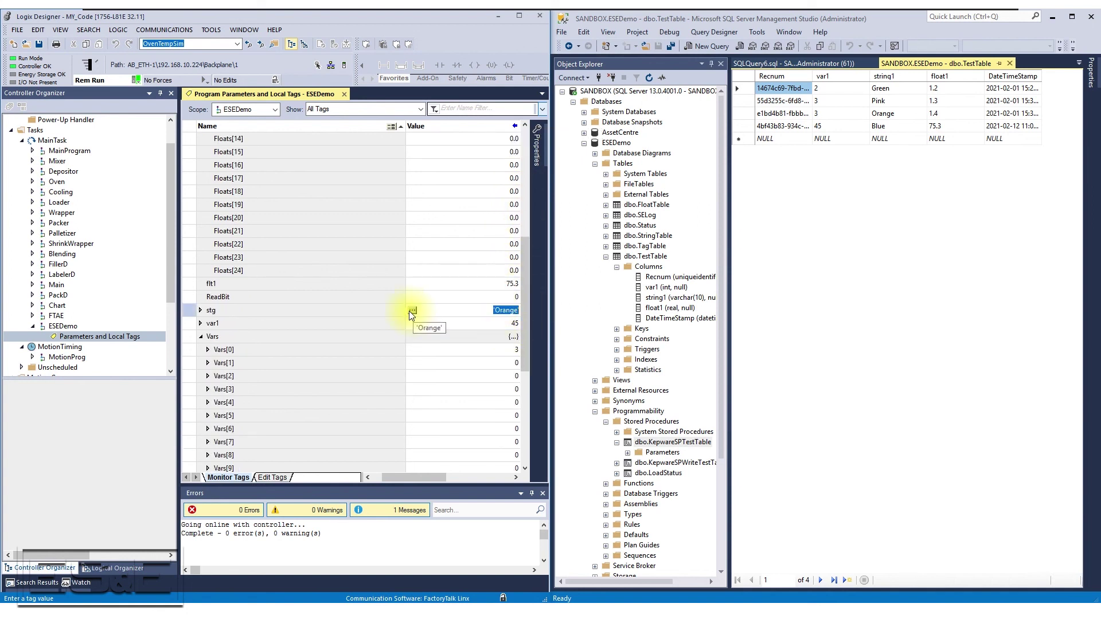
click(413, 310)
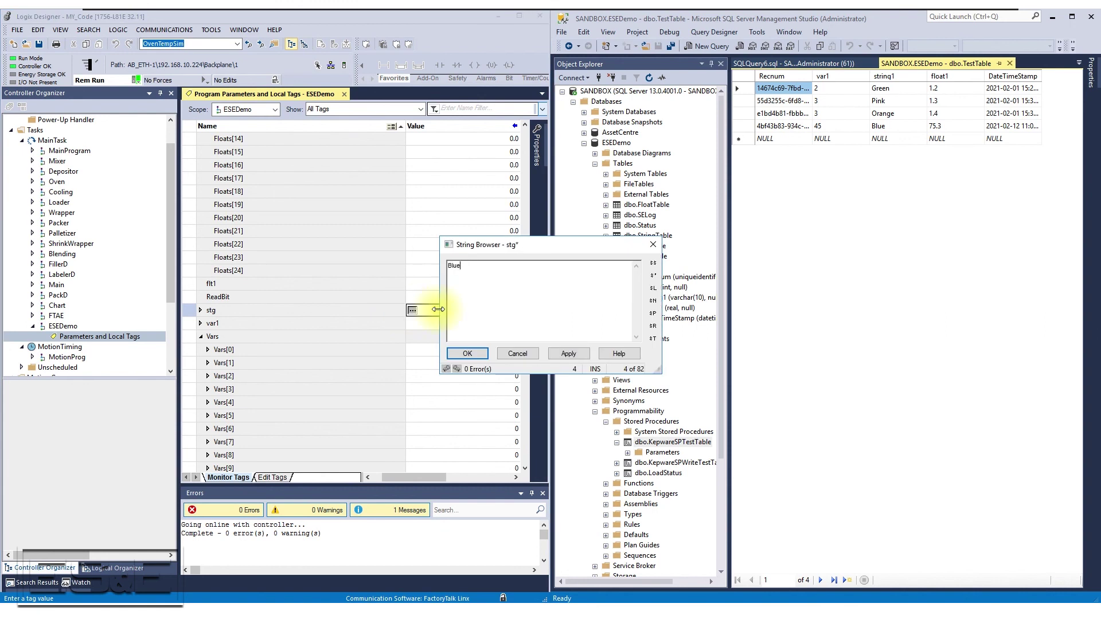
click(469, 353)
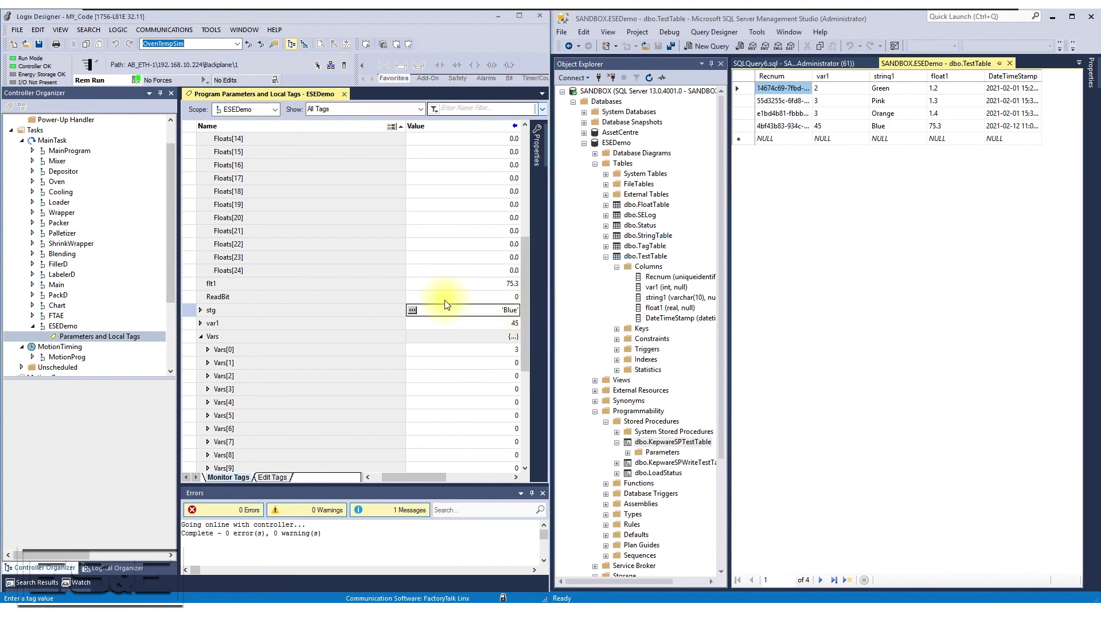
Set ReadBit to 1 to read the Blue record from SQL, and inspect the Floats[0] tag.
click(470, 296)
text(1)
key(Return)
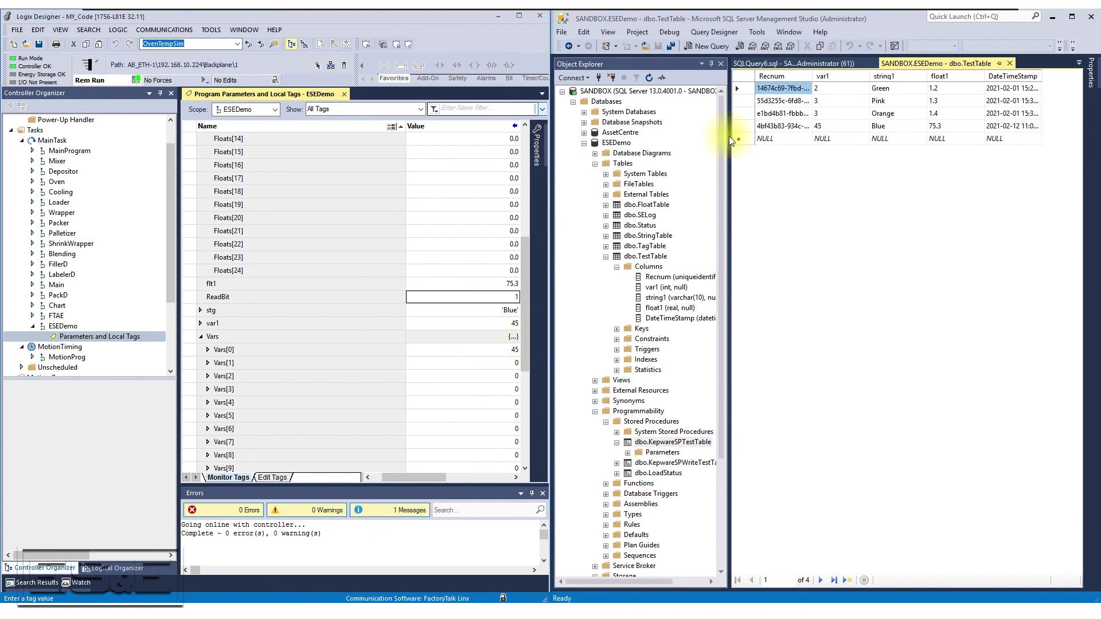
drag(528, 309, 529, 196)
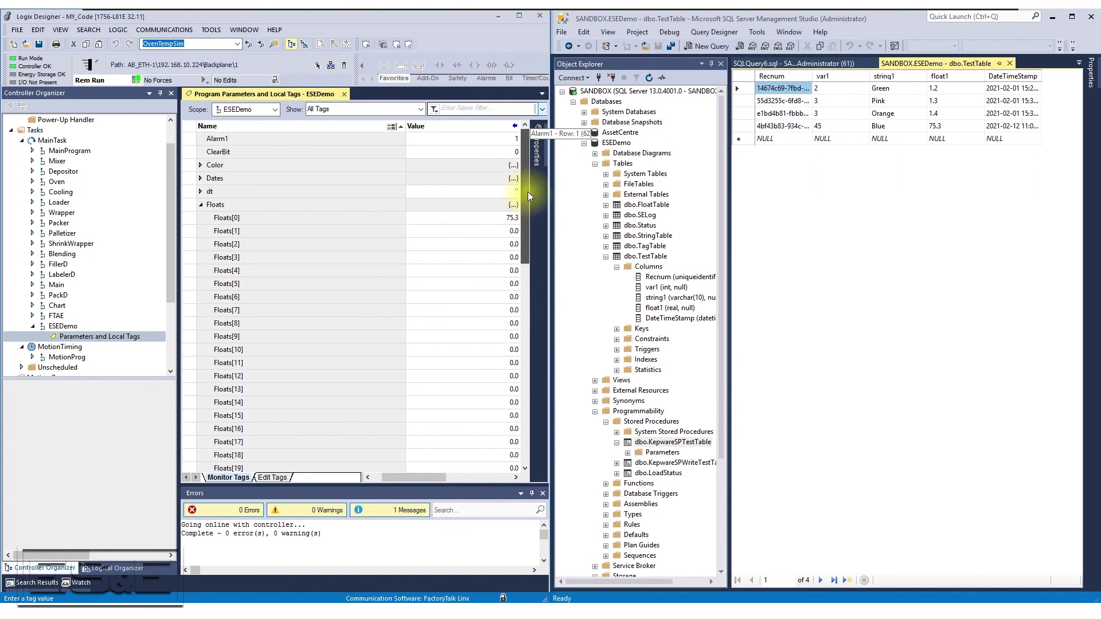